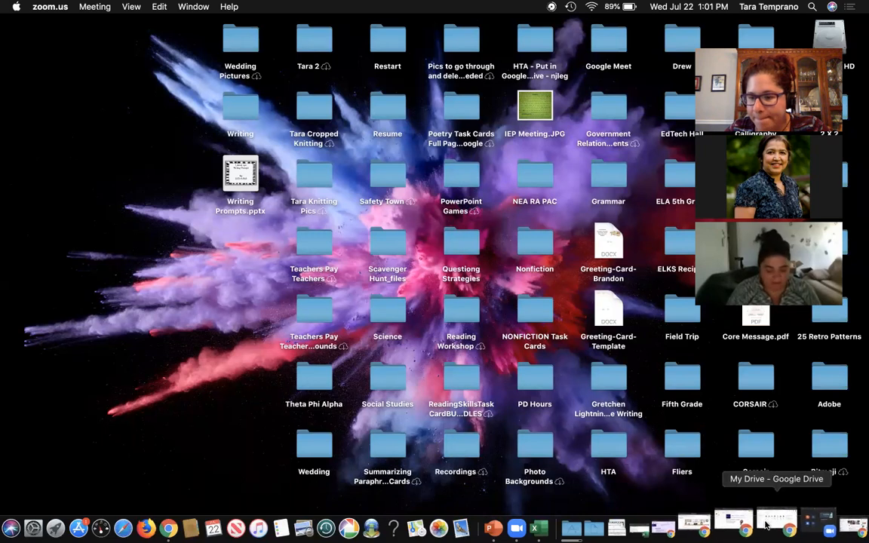
Step: Minimize the Google Sites presentation, switch to the Google Drive window and open the Back to School site for editing
{"action": "left_click", "coordinate": [758, 522]}
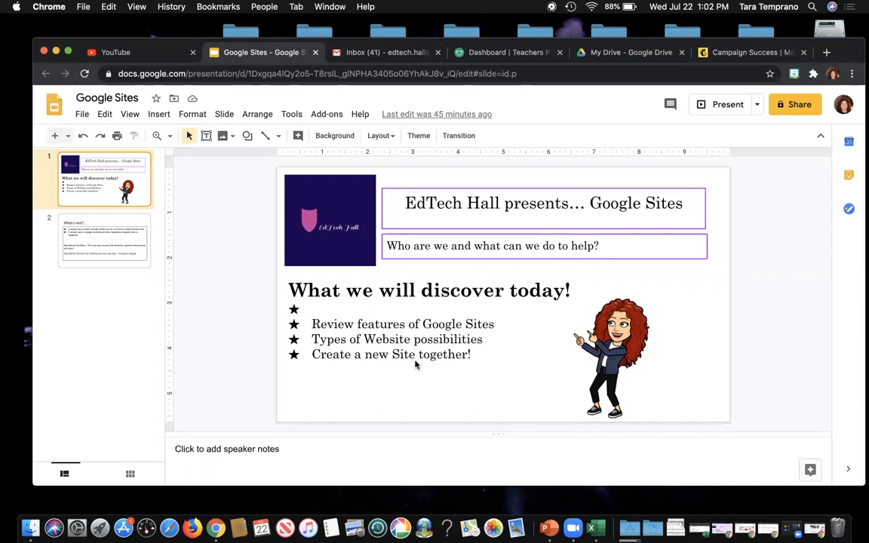
{"action": "left_click", "coordinate": [56, 51]}
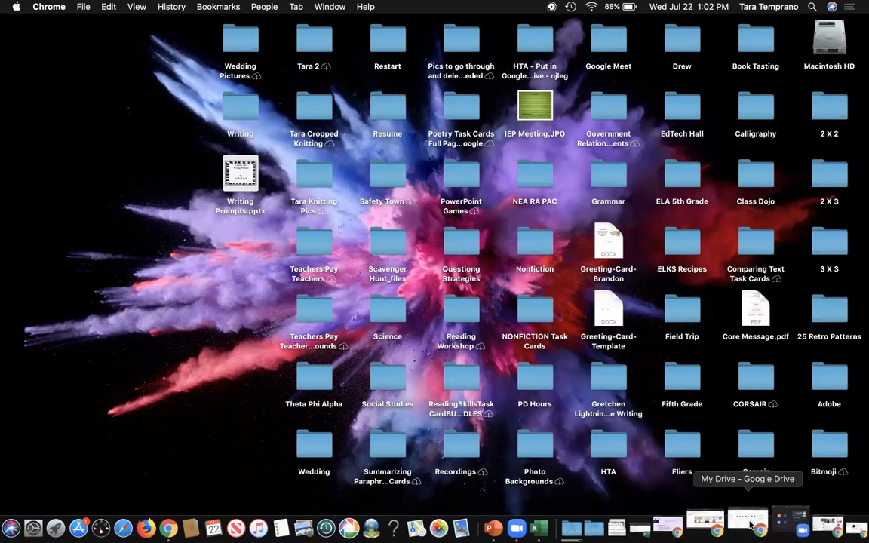
{"action": "left_click", "coordinate": [762, 526]}
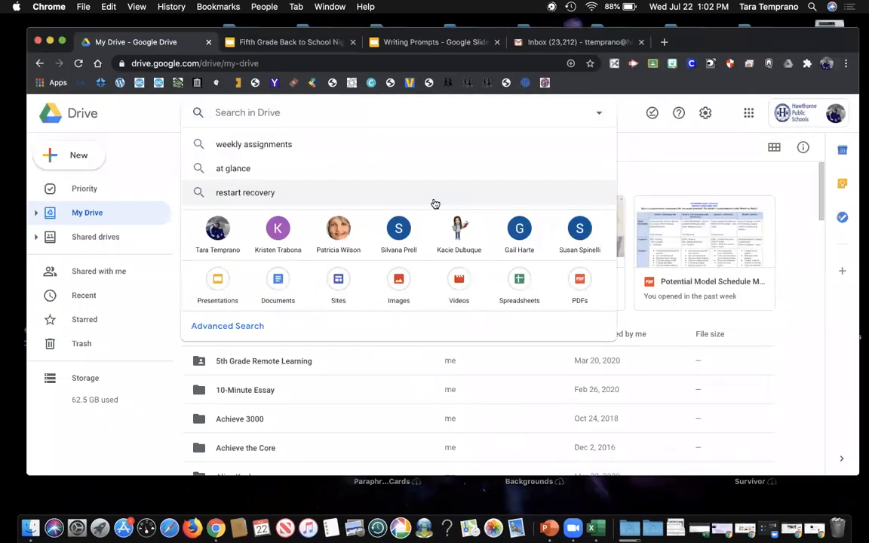
{"action": "left_click", "coordinate": [693, 180]}
{"action": "double_click", "coordinate": [558, 295]}
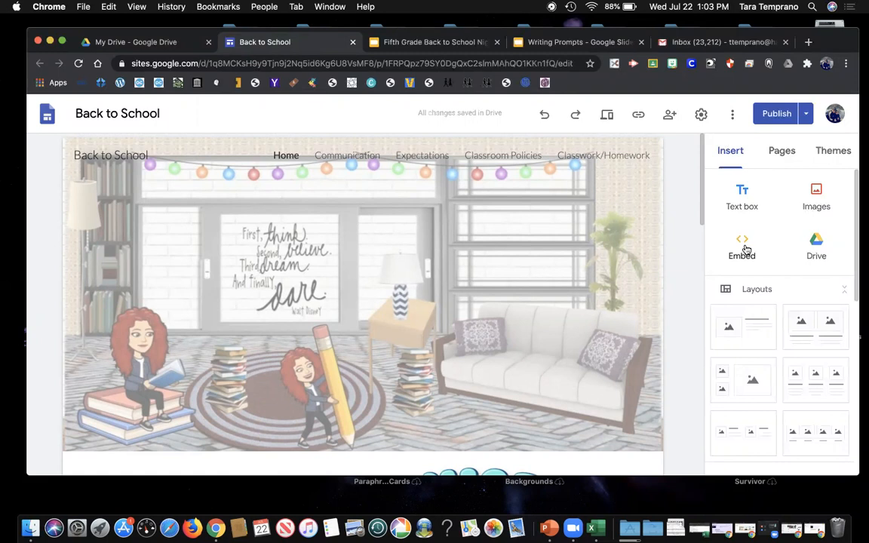
Step: Look through the site's Home, Communication, Expectations, Classroom Policies and Classwork/Homework pages
{"action": "mouse_move", "coordinate": [624, 268]}
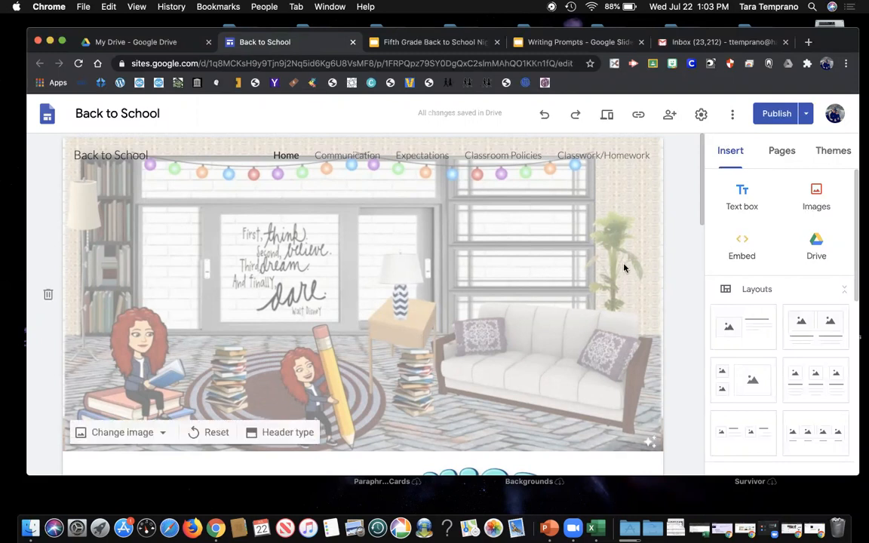
{"action": "scroll", "coordinate": [624, 268], "scroll_direction": "down", "scroll_amount": 3}
{"action": "scroll", "coordinate": [624, 268], "scroll_direction": "up", "scroll_amount": 3}
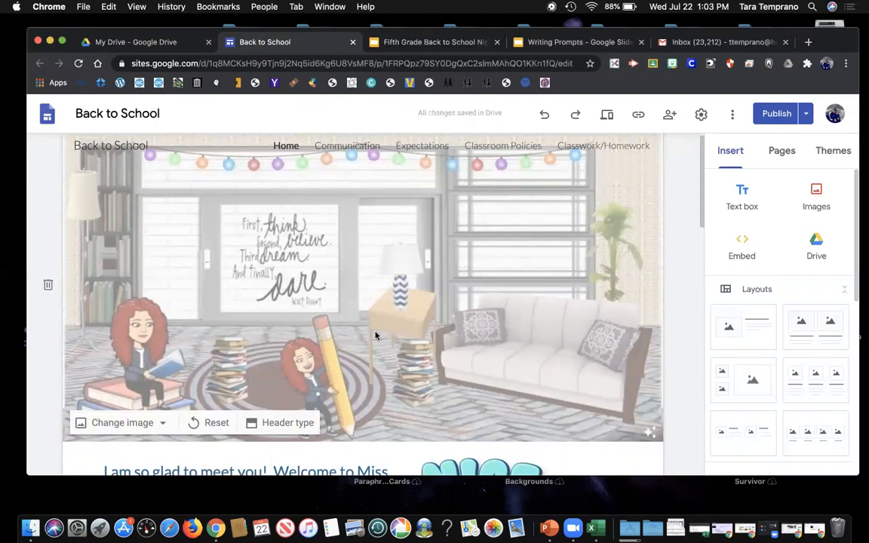
{"action": "left_click", "coordinate": [339, 149]}
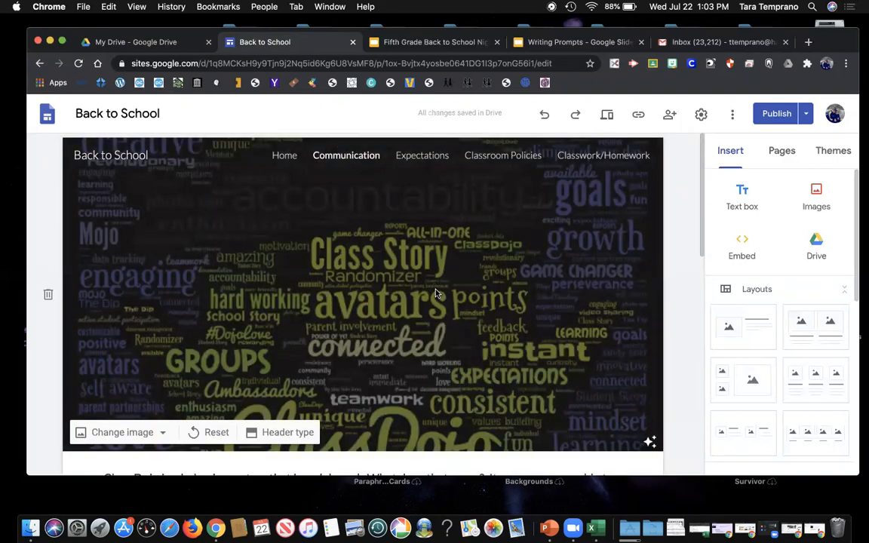
{"action": "left_click", "coordinate": [417, 157]}
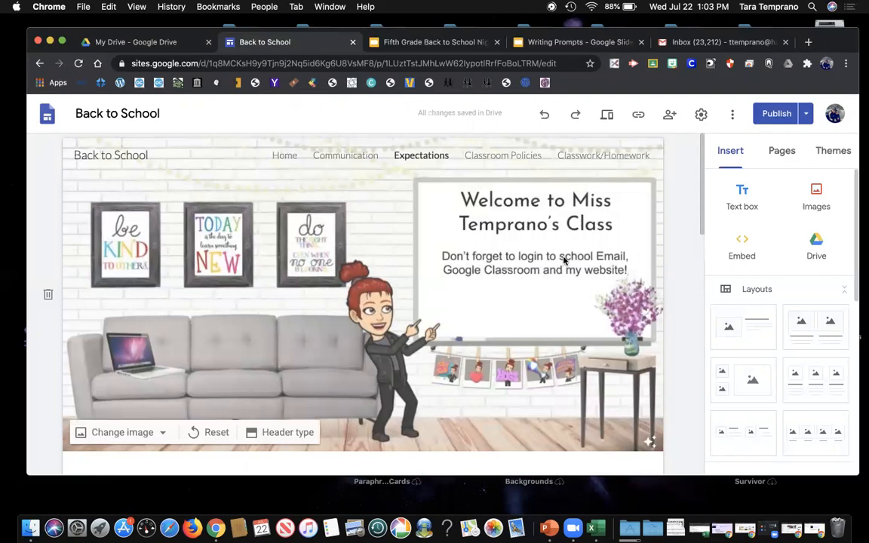
{"action": "left_click", "coordinate": [502, 157]}
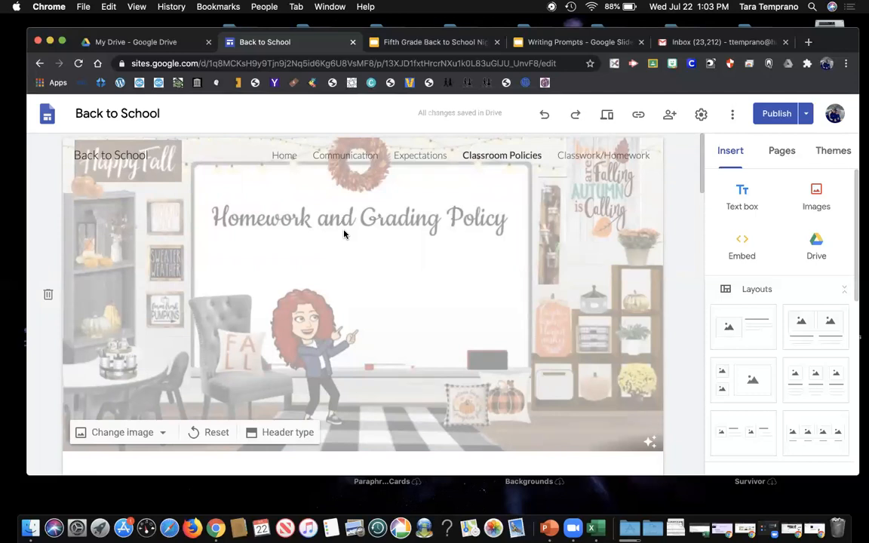
{"action": "left_click", "coordinate": [603, 157]}
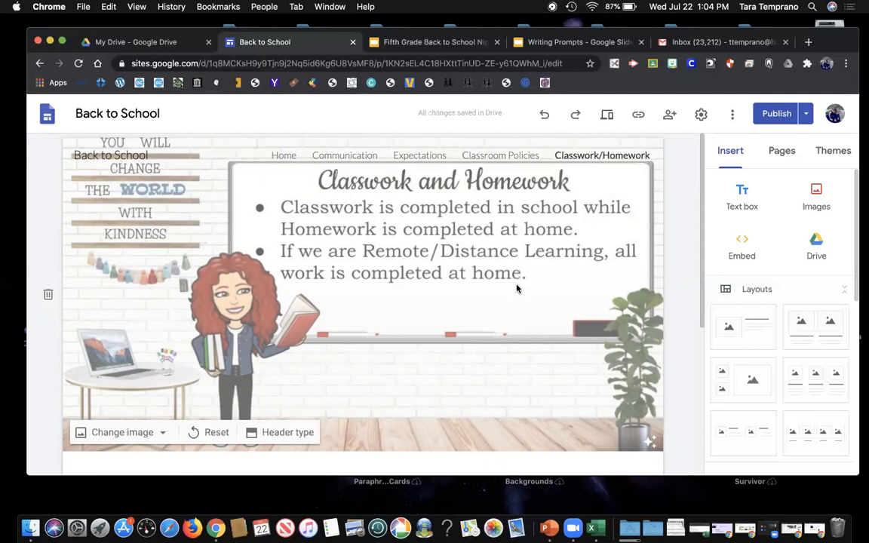
{"action": "scroll", "coordinate": [516, 286], "scroll_direction": "down", "scroll_amount": 2}
{"action": "scroll", "coordinate": [516, 286], "scroll_direction": "up", "scroll_amount": 2}
Step: Return to the Home page and view its header image and welcome section
{"action": "left_click", "coordinate": [283, 154]}
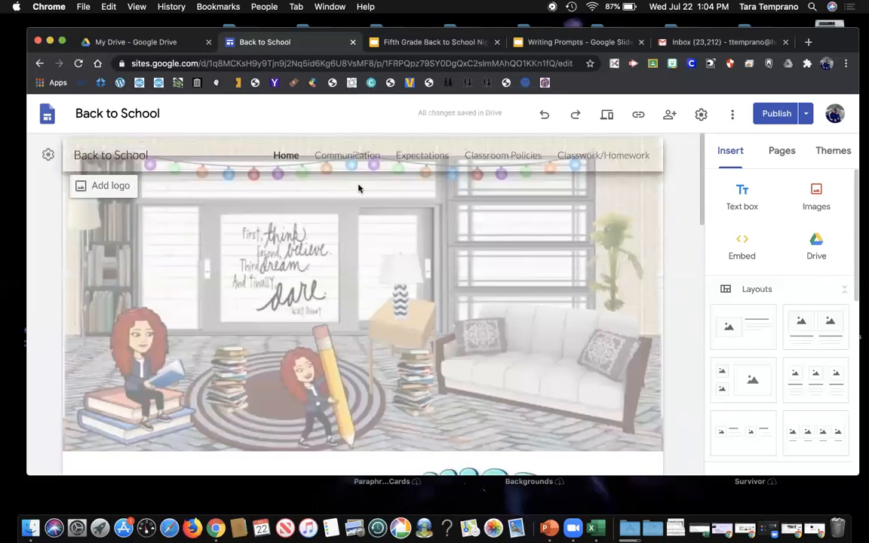
{"action": "scroll", "coordinate": [388, 209], "scroll_direction": "down", "scroll_amount": 6}
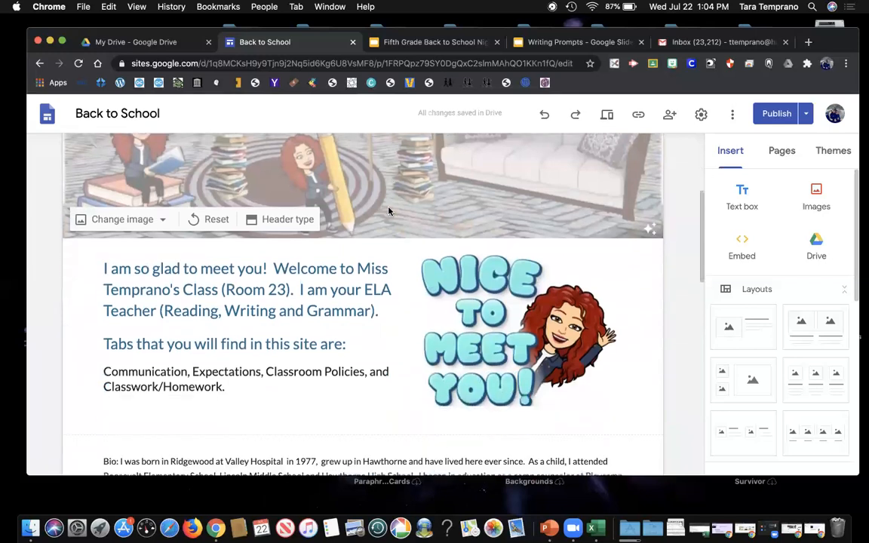
{"action": "scroll", "coordinate": [388, 211], "scroll_direction": "down", "scroll_amount": 1}
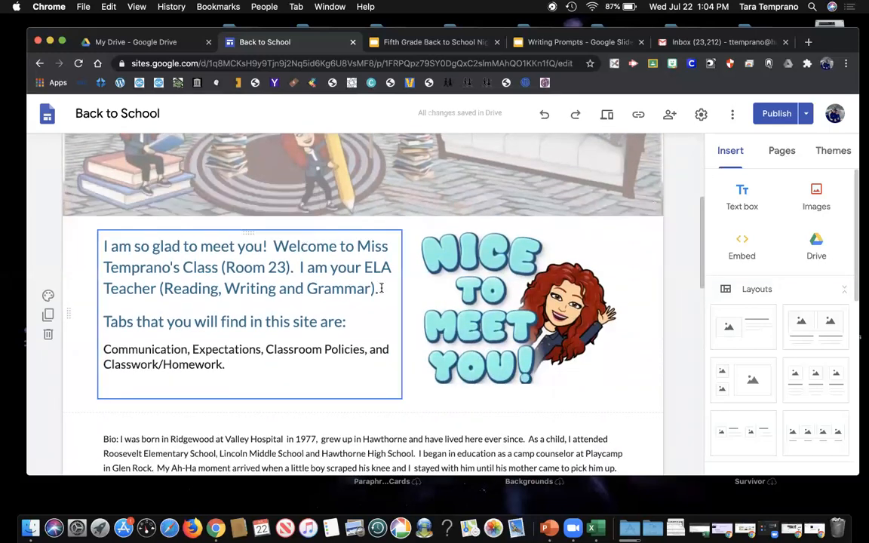
{"action": "scroll", "coordinate": [363, 165], "scroll_direction": "up", "scroll_amount": 6}
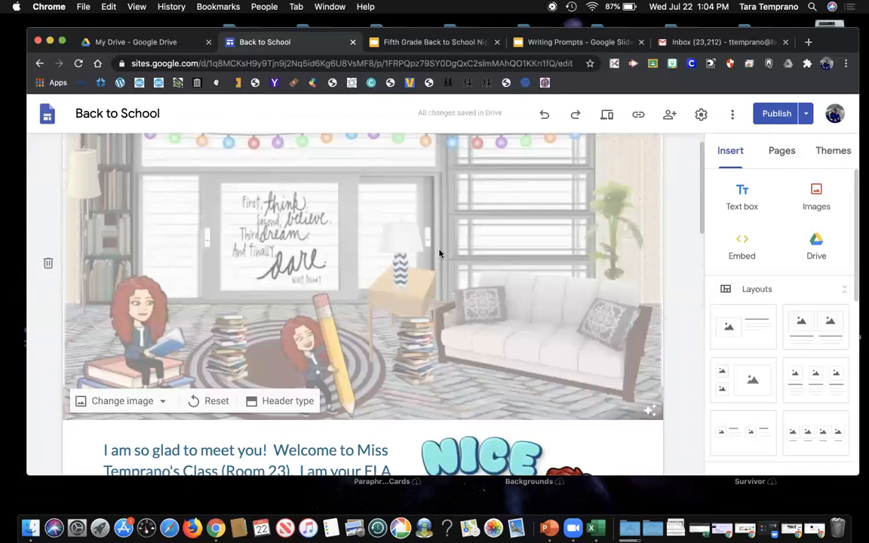
Step: Try the Cover and Banner header types on the Home page and set the header back to Large banner
{"action": "scroll", "coordinate": [441, 253], "scroll_direction": "down", "scroll_amount": 2}
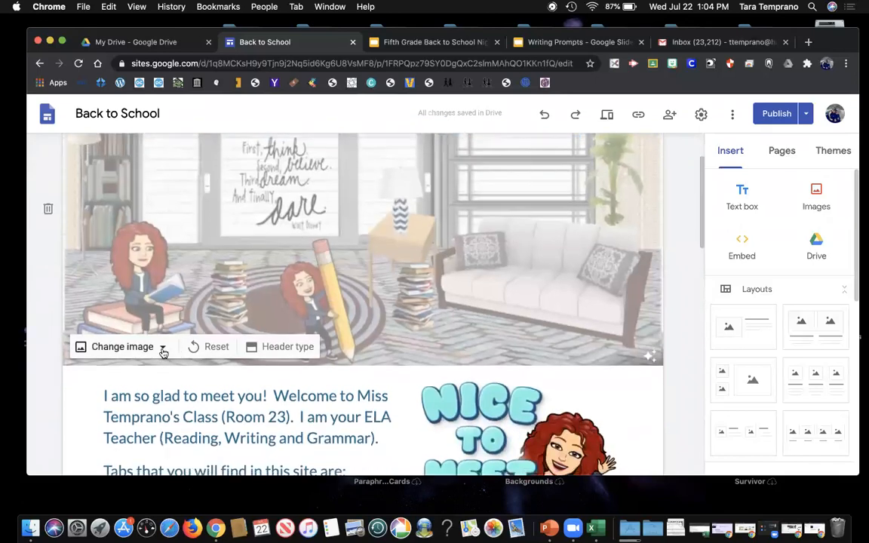
{"action": "left_click", "coordinate": [278, 347]}
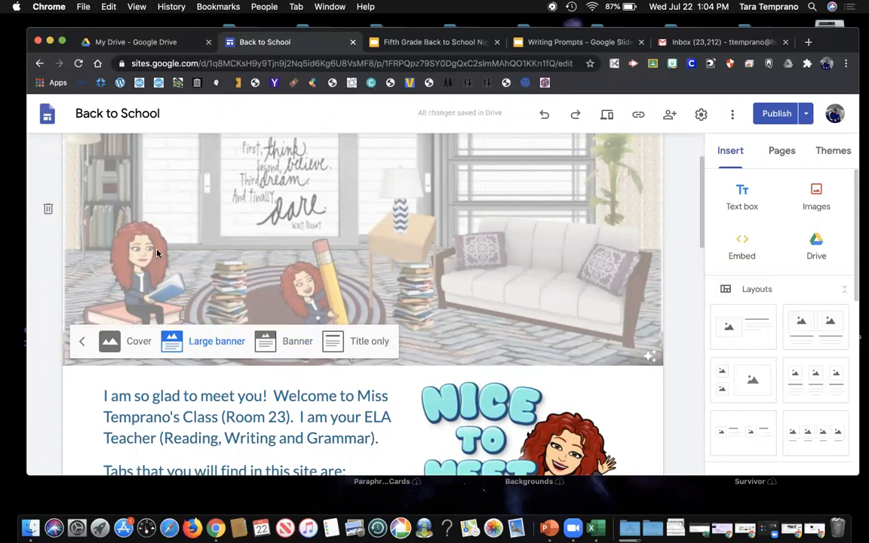
{"action": "scroll", "coordinate": [485, 244], "scroll_direction": "up", "scroll_amount": 3}
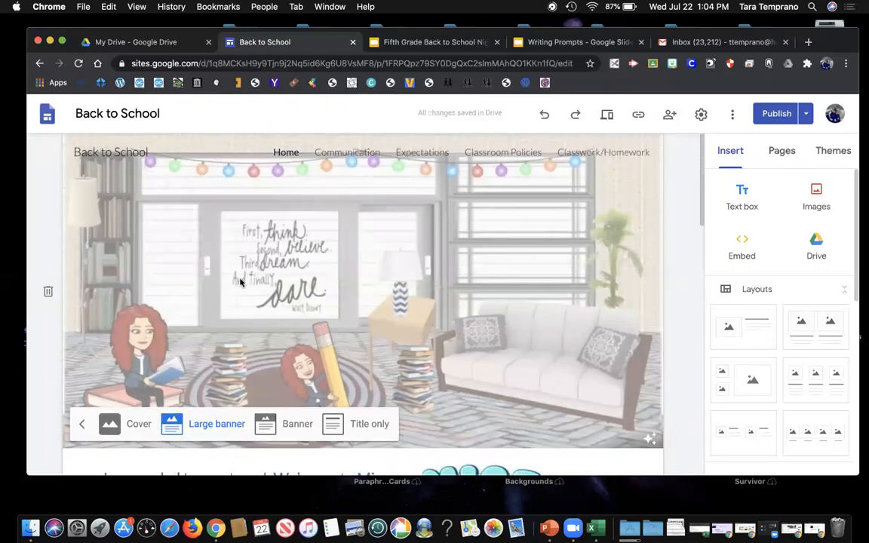
{"action": "left_click", "coordinate": [129, 431]}
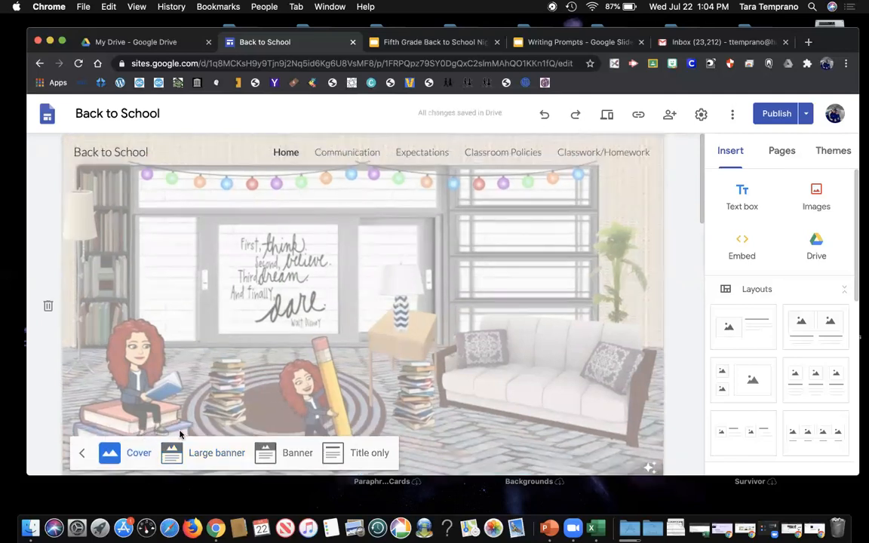
{"action": "scroll", "coordinate": [299, 423], "scroll_direction": "down", "scroll_amount": 2}
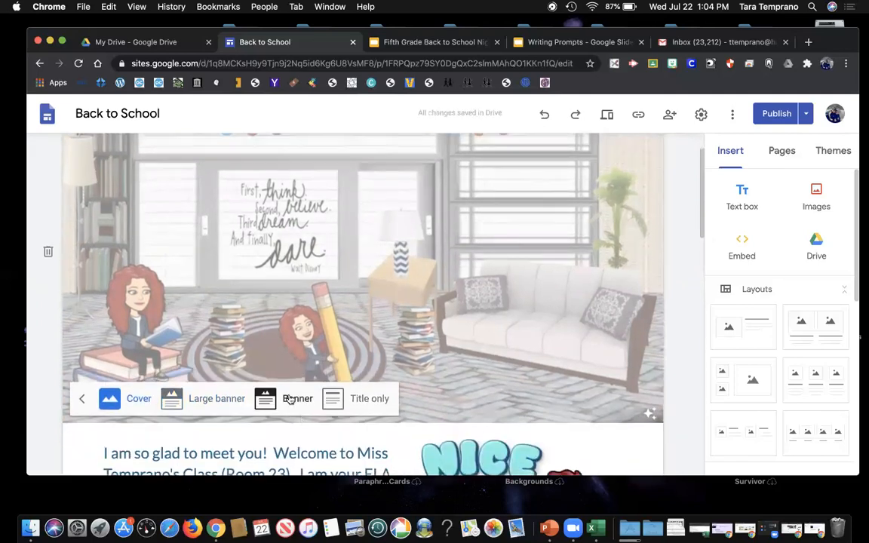
{"action": "left_click", "coordinate": [289, 398]}
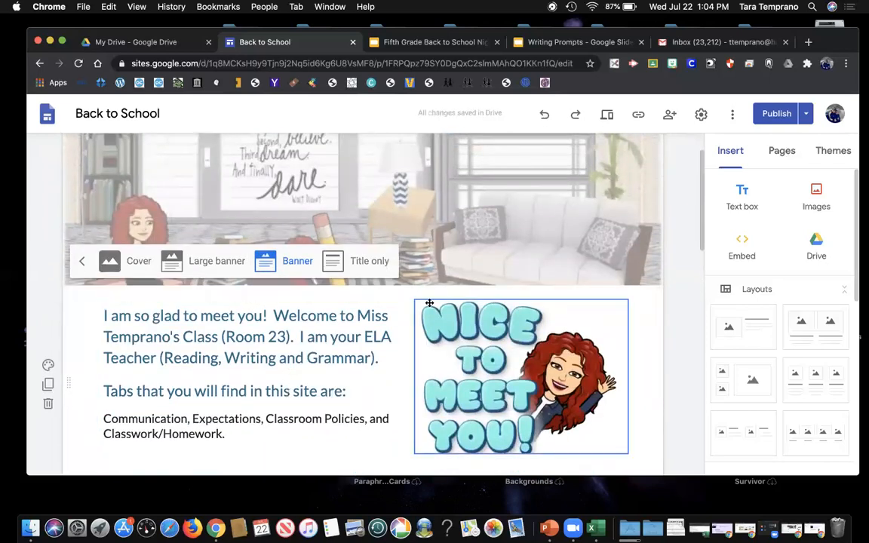
{"action": "scroll", "coordinate": [346, 244], "scroll_direction": "up", "scroll_amount": 2}
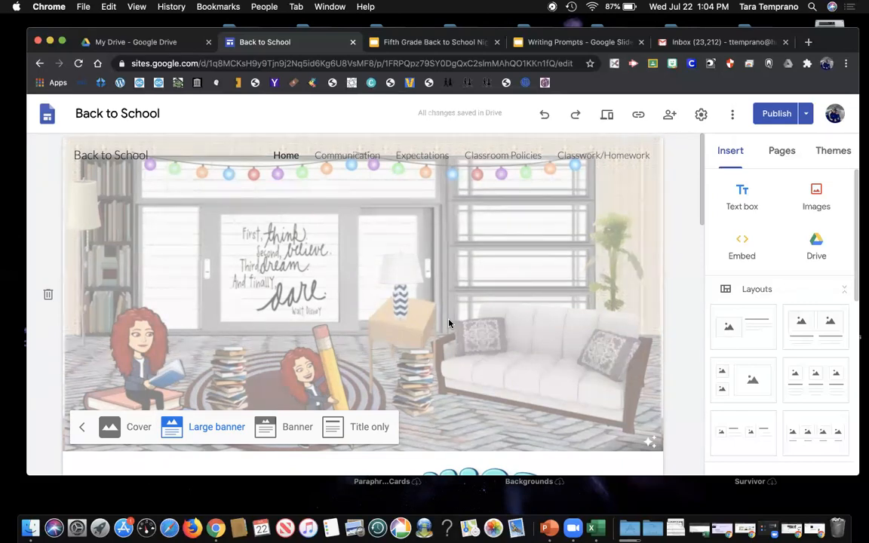
Step: Examine the Home page's greeting image, bio text and the document link attached to the supply list Bitmoji
{"action": "scroll", "coordinate": [449, 324], "scroll_direction": "down", "scroll_amount": 5}
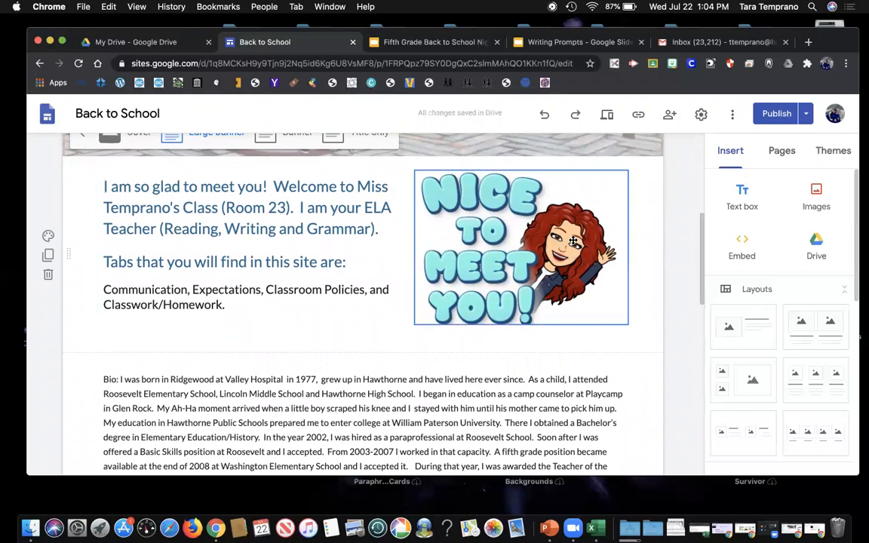
{"action": "left_click", "coordinate": [560, 304]}
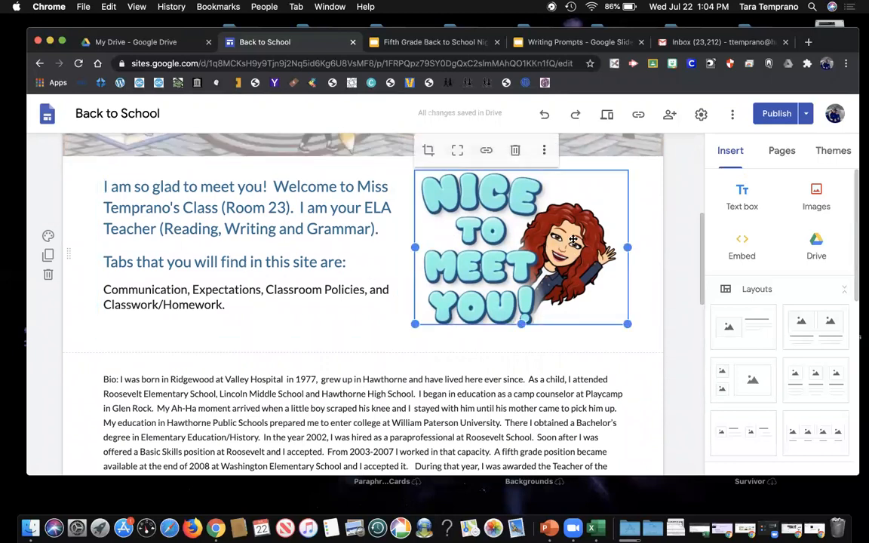
{"action": "left_click", "coordinate": [535, 343]}
{"action": "scroll", "coordinate": [535, 344], "scroll_direction": "down", "scroll_amount": 3}
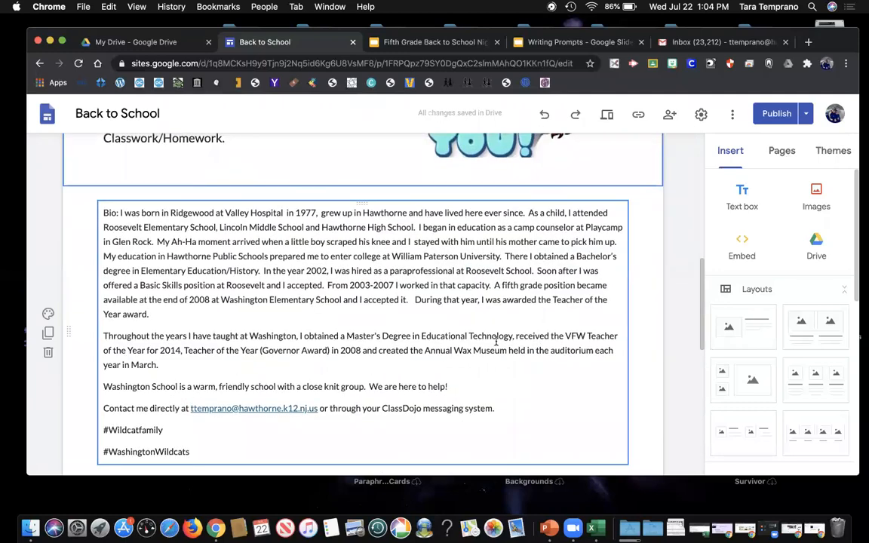
{"action": "scroll", "coordinate": [496, 341], "scroll_direction": "down", "scroll_amount": 2}
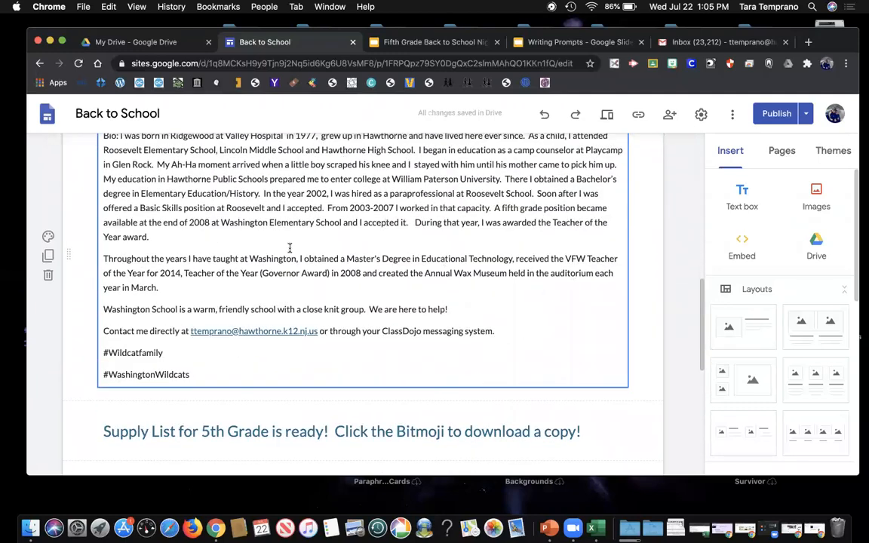
{"action": "scroll", "coordinate": [477, 330], "scroll_direction": "down", "scroll_amount": 5}
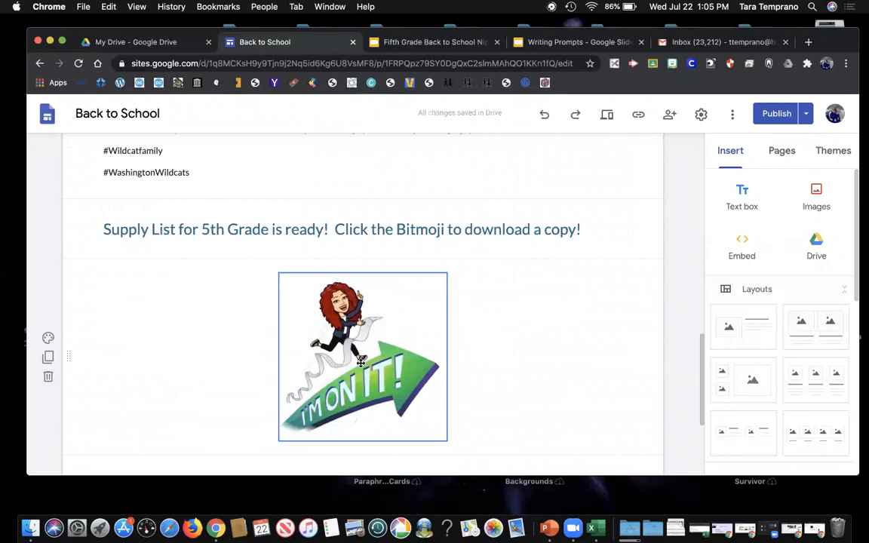
{"action": "left_click", "coordinate": [360, 362]}
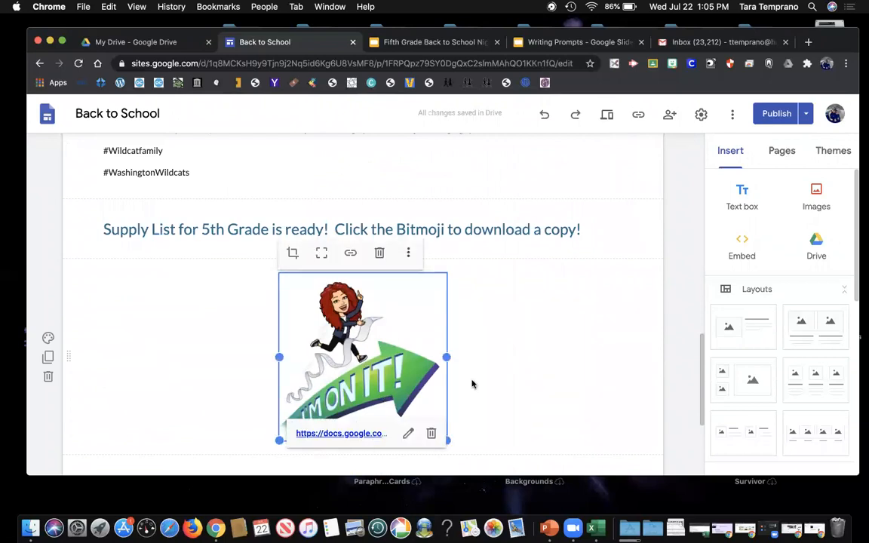
{"action": "scroll", "coordinate": [517, 351], "scroll_direction": "down", "scroll_amount": 1}
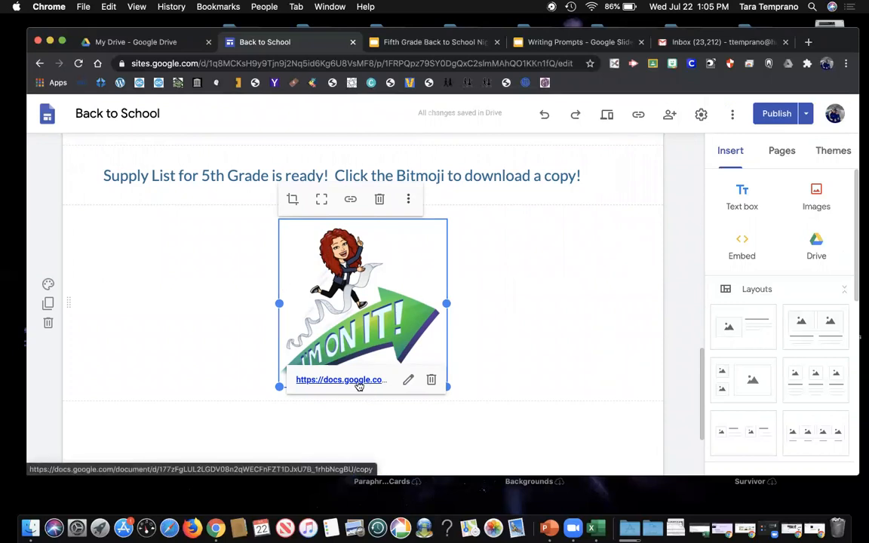
{"action": "left_click", "coordinate": [584, 268]}
{"action": "scroll", "coordinate": [584, 268], "scroll_direction": "up", "scroll_amount": 10}
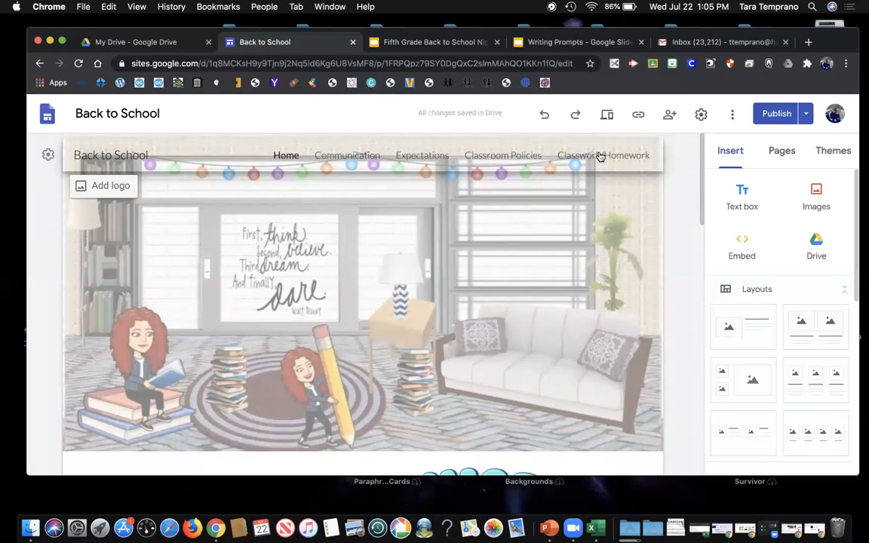
Step: Open the Communication page and review its ClassDojo explanation, the embedded ClassDojo link card and the page footer
{"action": "left_click", "coordinate": [349, 156]}
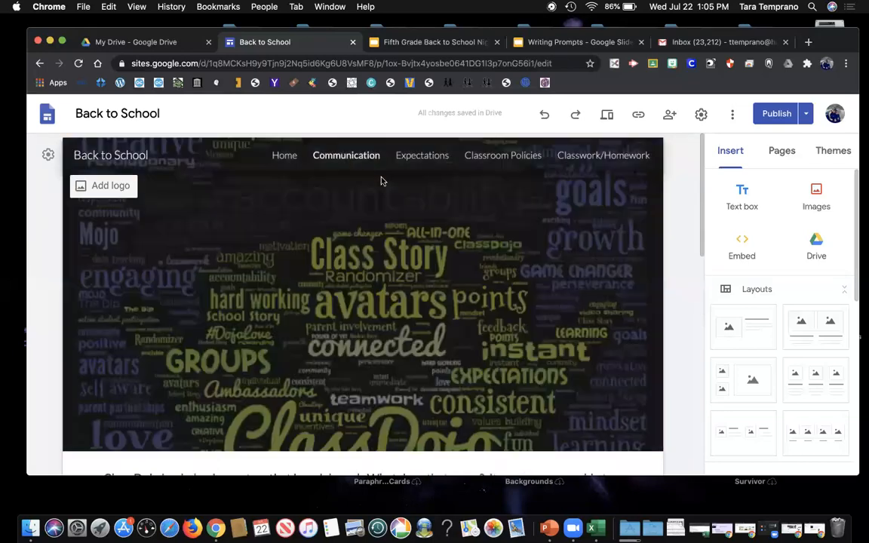
{"action": "scroll", "coordinate": [421, 214], "scroll_direction": "down", "scroll_amount": 6}
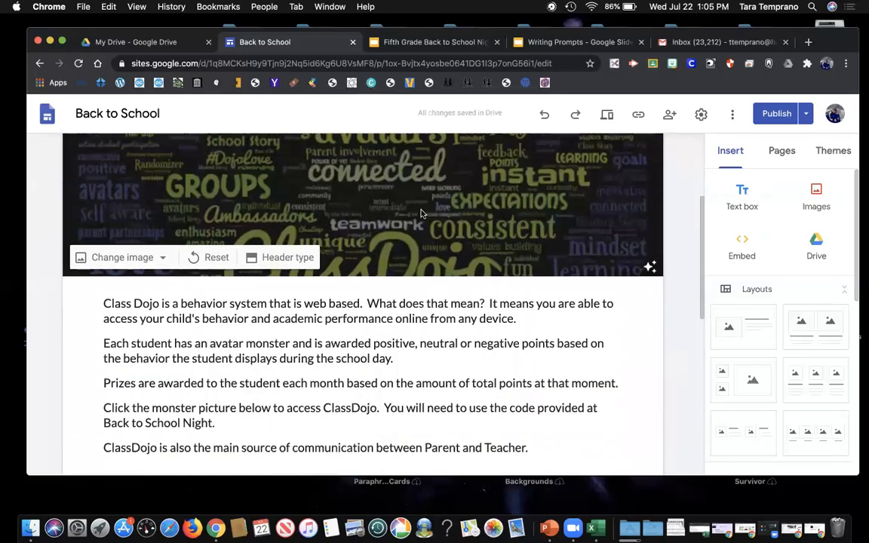
{"action": "scroll", "coordinate": [421, 214], "scroll_direction": "down", "scroll_amount": 6}
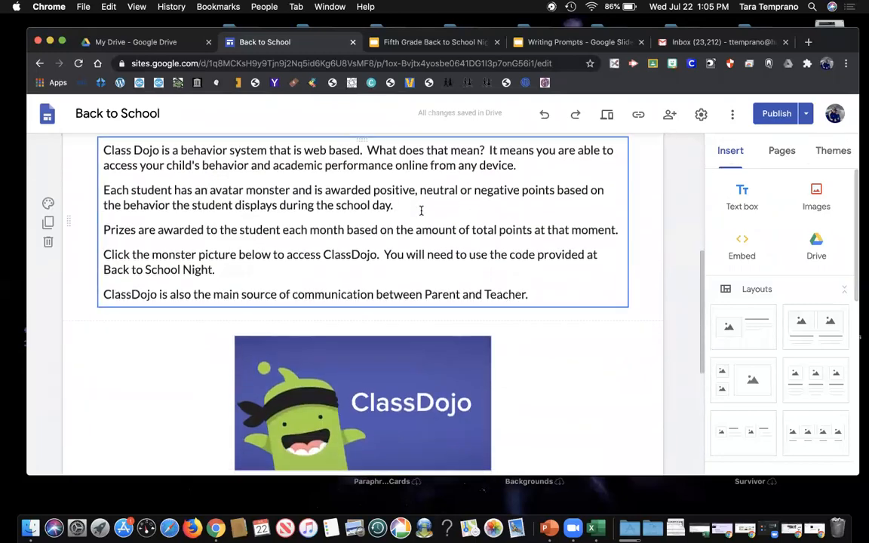
{"action": "scroll", "coordinate": [419, 249], "scroll_direction": "down", "scroll_amount": 1}
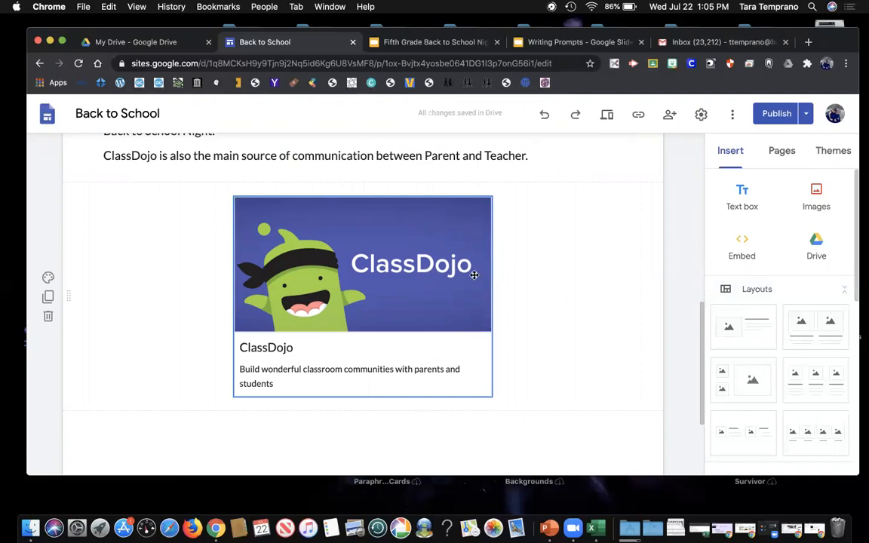
{"action": "scroll", "coordinate": [539, 273], "scroll_direction": "down", "scroll_amount": 4}
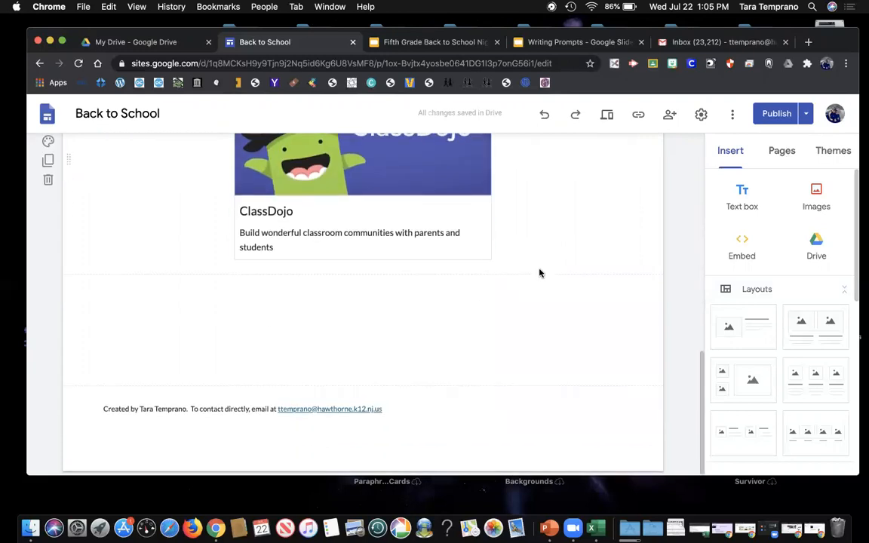
{"action": "mouse_move", "coordinate": [212, 436]}
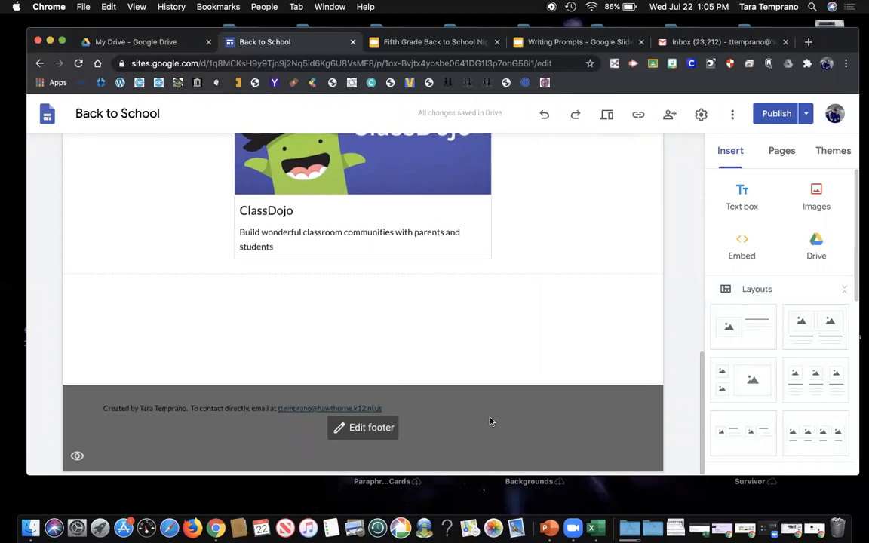
Step: Open the Expectations page and review its header image and distance learning text
{"action": "scroll", "coordinate": [491, 343], "scroll_direction": "up", "scroll_amount": 15}
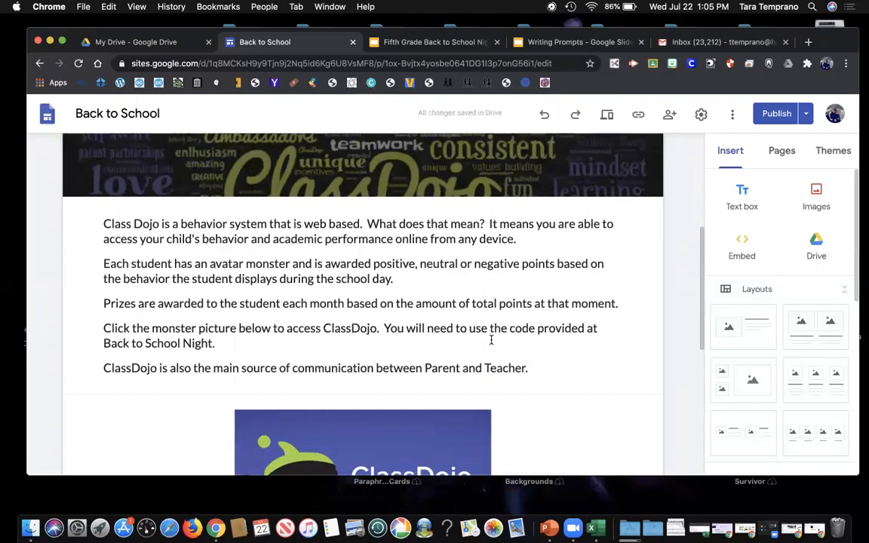
{"action": "left_click", "coordinate": [422, 156]}
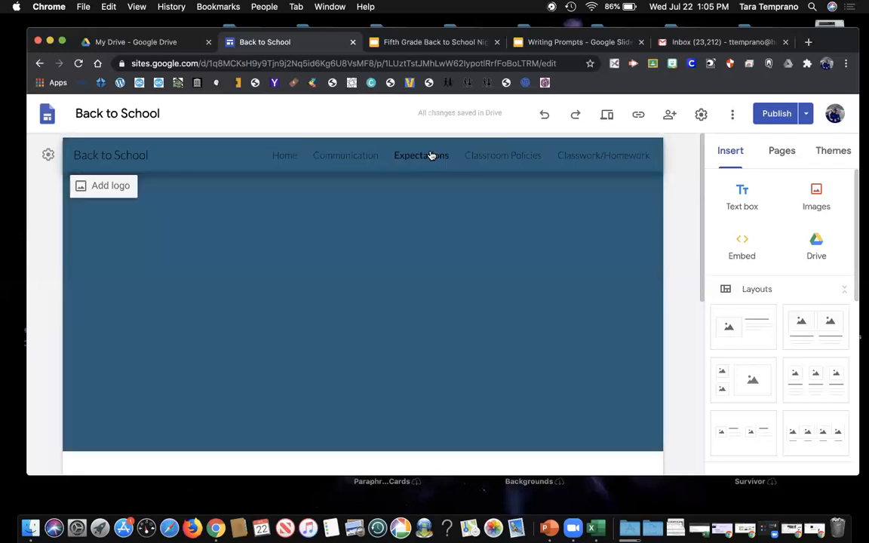
{"action": "scroll", "coordinate": [571, 348], "scroll_direction": "down", "scroll_amount": 8}
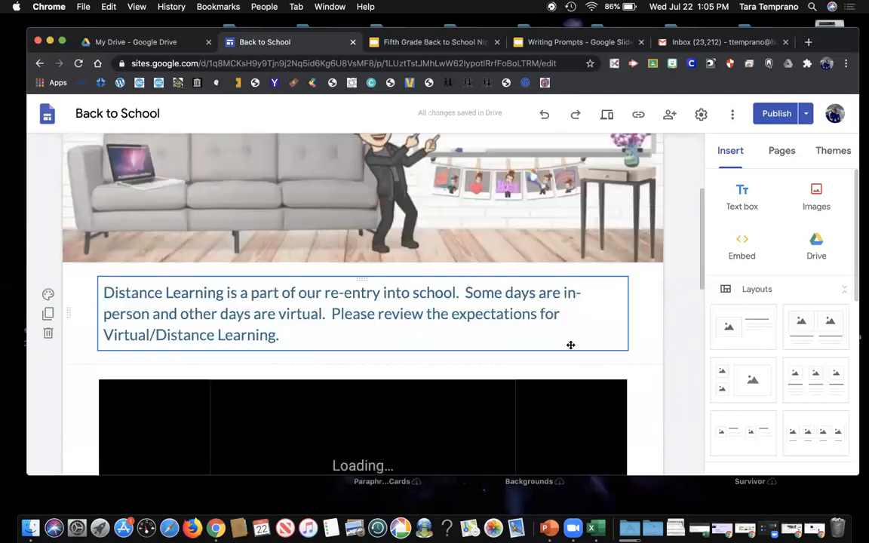
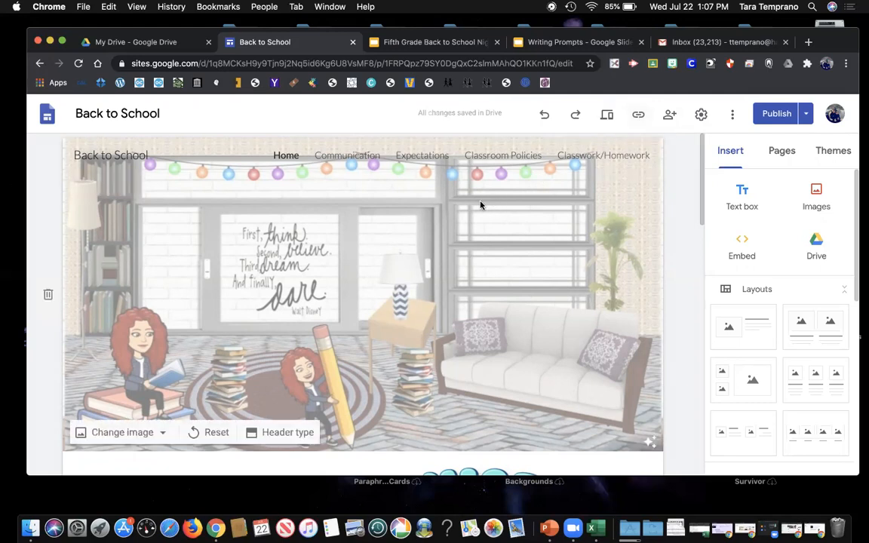
Step: Narrow the browser window, open and close a second window beside it, and widen the original window again
{"action": "scroll", "coordinate": [481, 205], "scroll_direction": "down", "scroll_amount": 2}
{"action": "scroll", "coordinate": [480, 205], "scroll_direction": "up", "scroll_amount": 2}
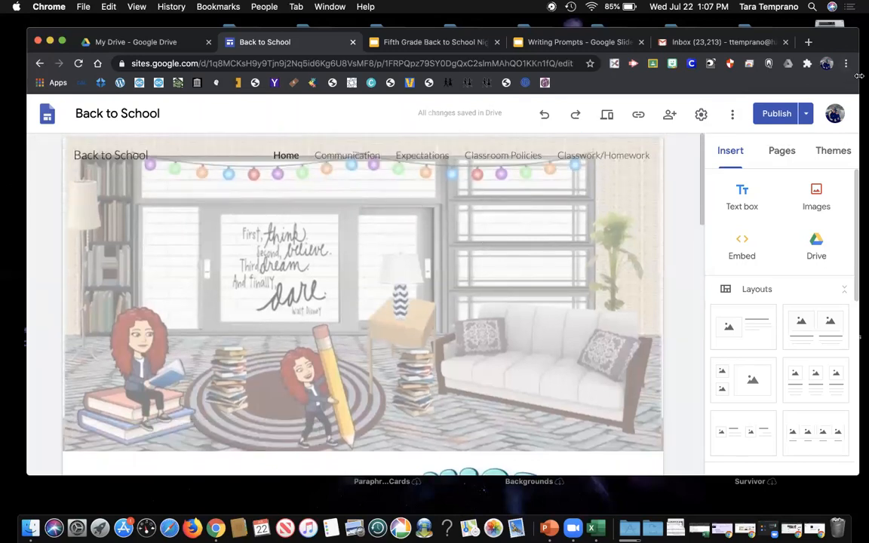
{"action": "left_click_drag", "start_coordinate": [844, 77], "coordinate": [519, 87]}
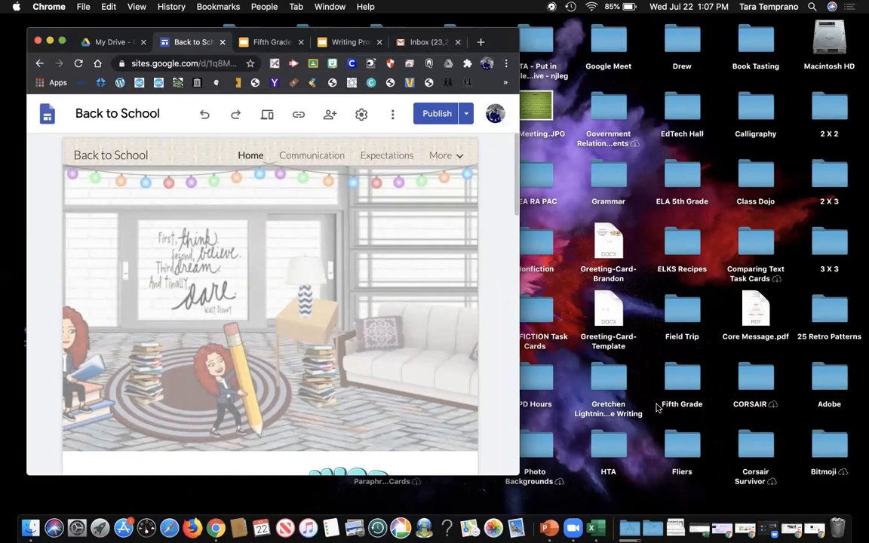
{"action": "left_click", "coordinate": [480, 41]}
{"action": "left_click_drag", "start_coordinate": [421, 39], "coordinate": [805, 52]}
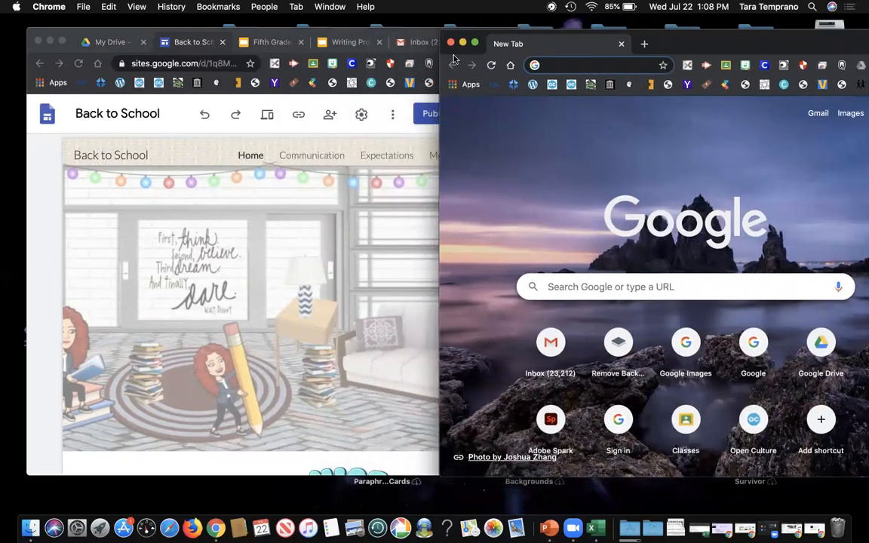
{"action": "key", "text": "super+w"}
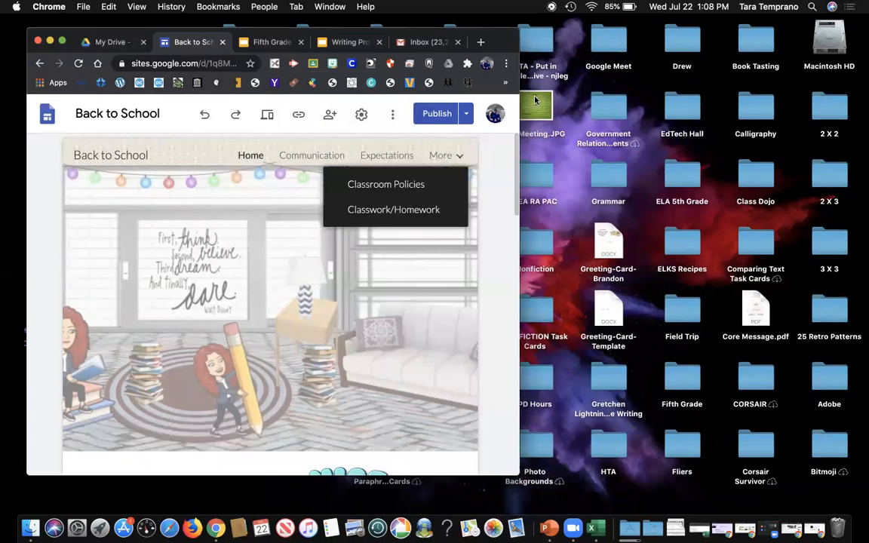
{"action": "left_click_drag", "start_coordinate": [558, 76], "coordinate": [840, 83]}
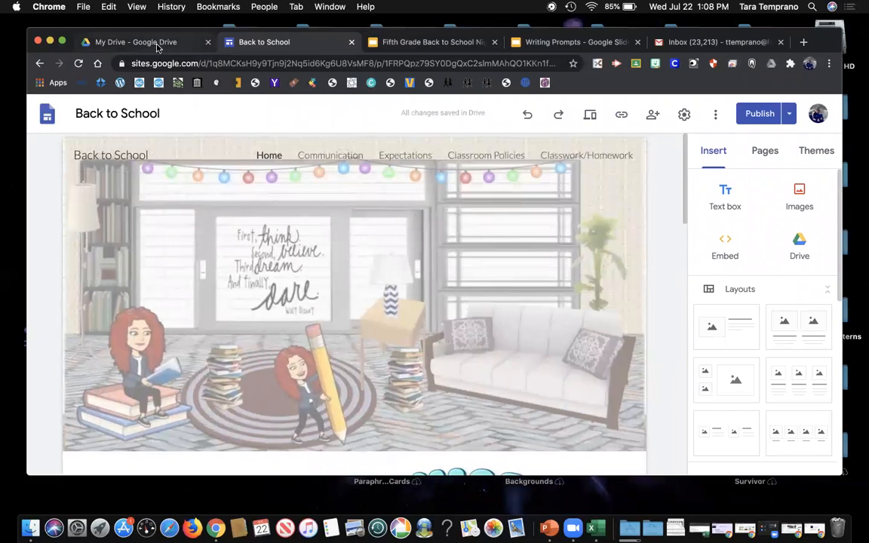
Step: Switch to My Drive in Google Drive and create a new blank Google Sites website
{"action": "left_click", "coordinate": [136, 42]}
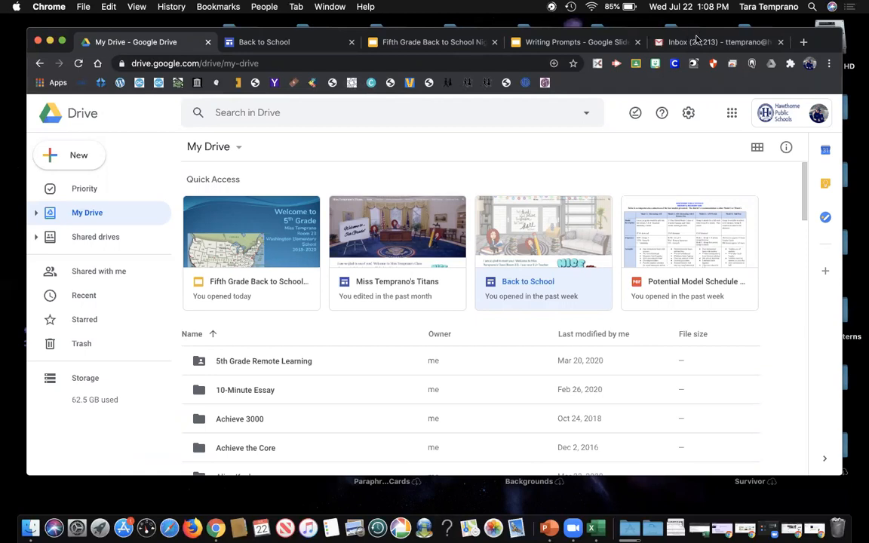
{"action": "left_click", "coordinate": [113, 445]}
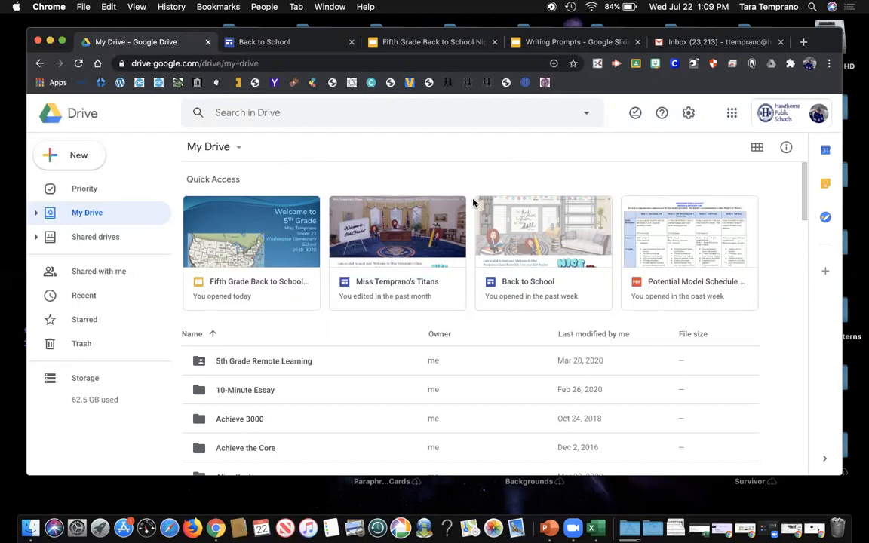
{"action": "left_click", "coordinate": [79, 156]}
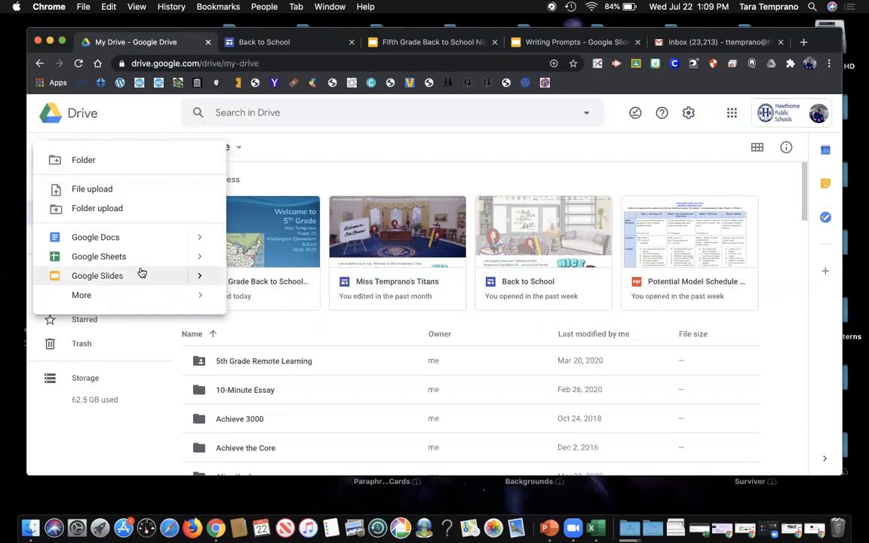
{"action": "mouse_move", "coordinate": [142, 300]}
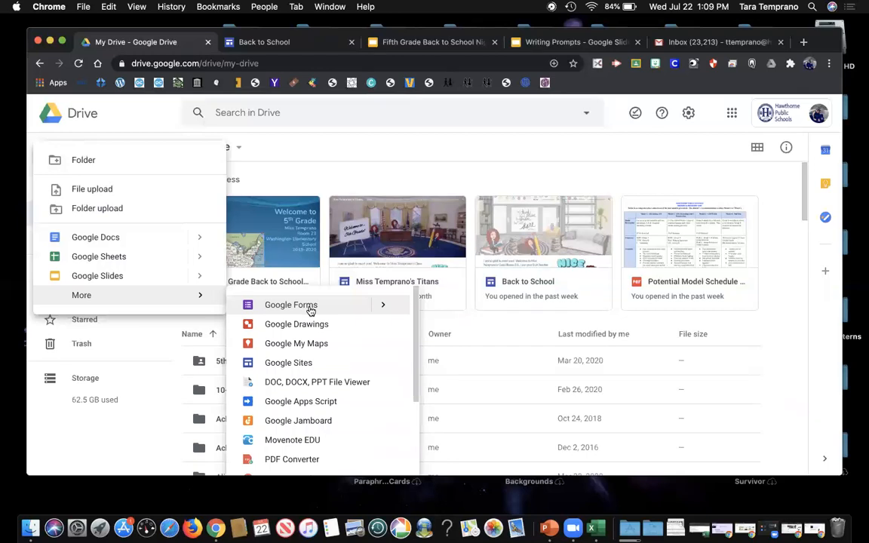
{"action": "left_click", "coordinate": [311, 365]}
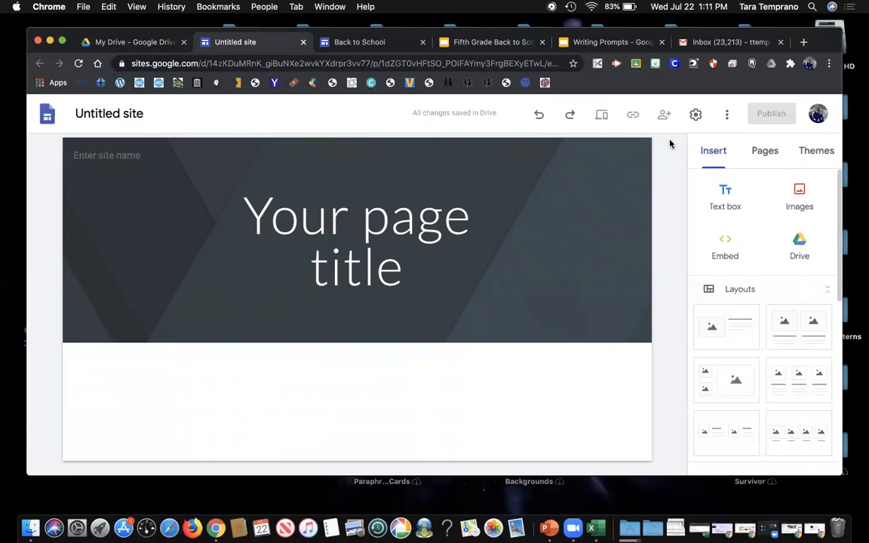
Step: Look through the new site's additional options and the layouts and content elements available to insert, from Collapsible text to Charts
{"action": "left_click", "coordinate": [727, 116]}
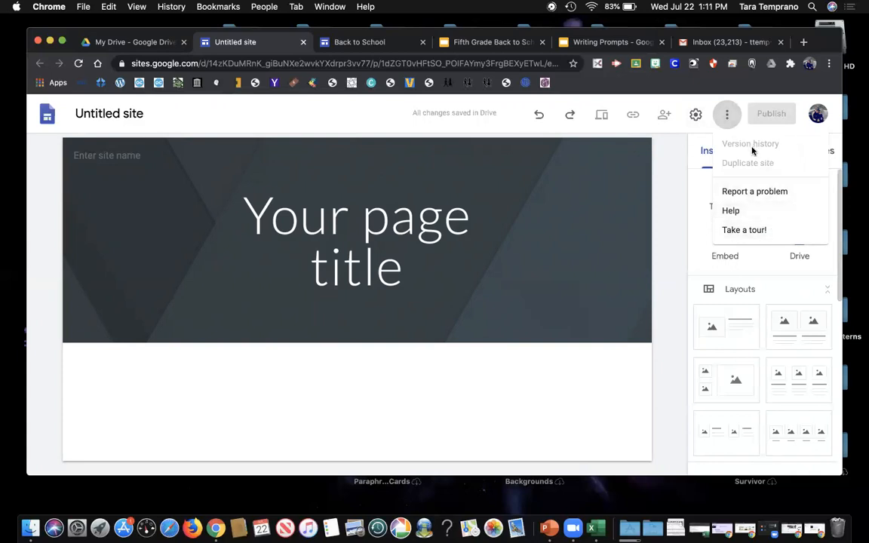
{"action": "left_click", "coordinate": [666, 179]}
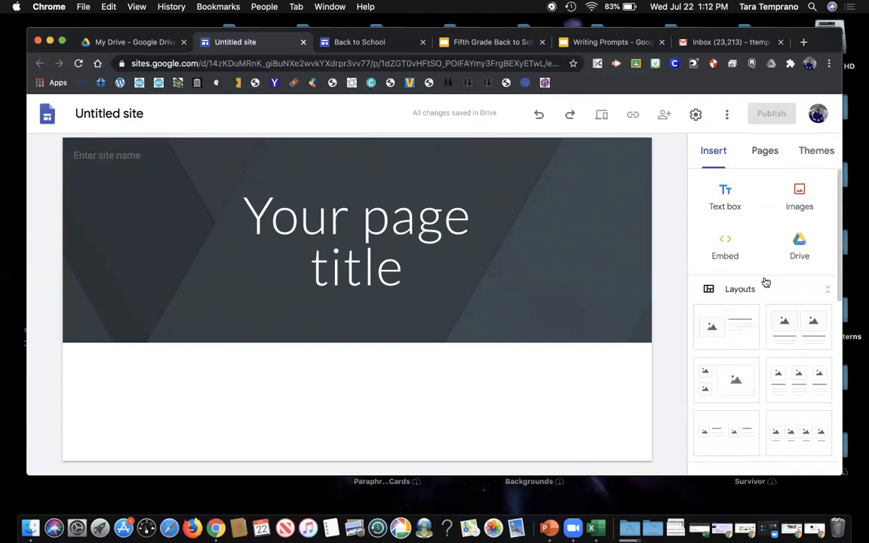
{"action": "scroll", "coordinate": [763, 282], "scroll_direction": "down", "scroll_amount": 5}
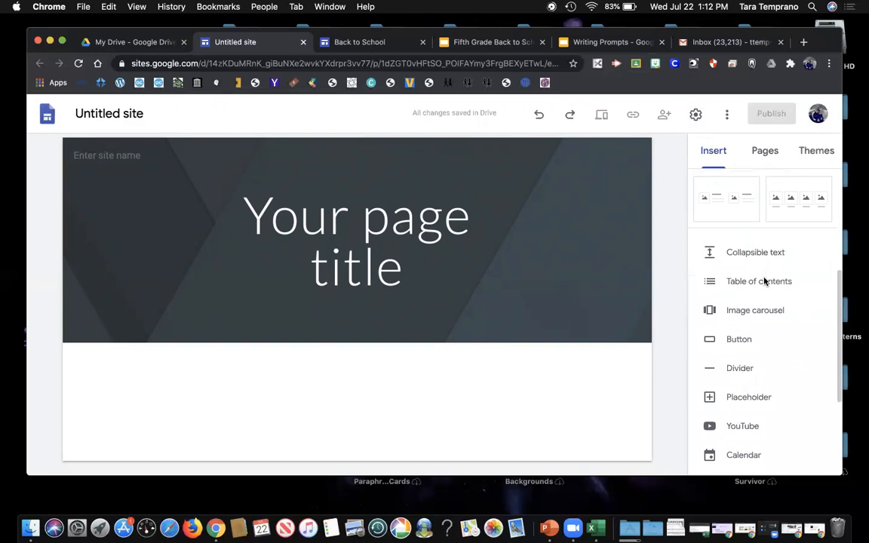
{"action": "scroll", "coordinate": [763, 282], "scroll_direction": "up", "scroll_amount": 5}
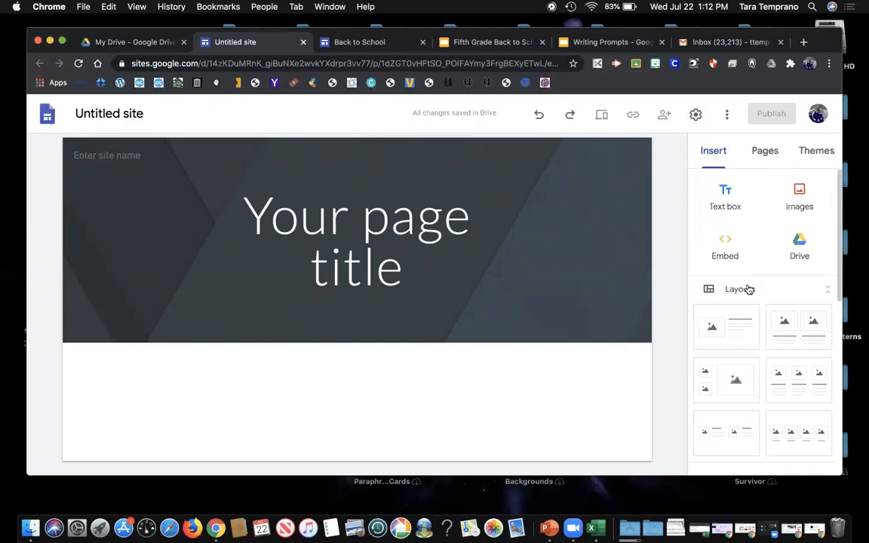
{"action": "scroll", "coordinate": [733, 312], "scroll_direction": "down", "scroll_amount": 2}
{"action": "scroll", "coordinate": [734, 313], "scroll_direction": "down", "scroll_amount": 1}
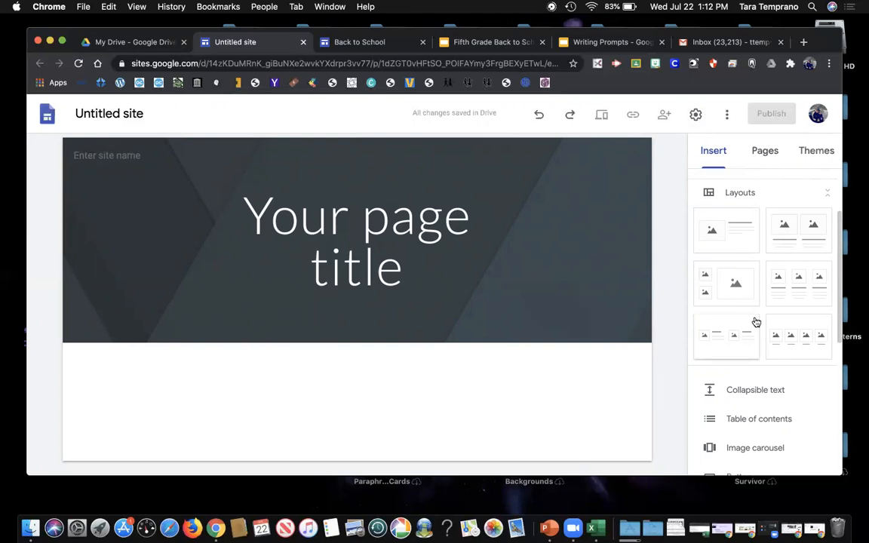
{"action": "scroll", "coordinate": [755, 322], "scroll_direction": "down", "scroll_amount": 5}
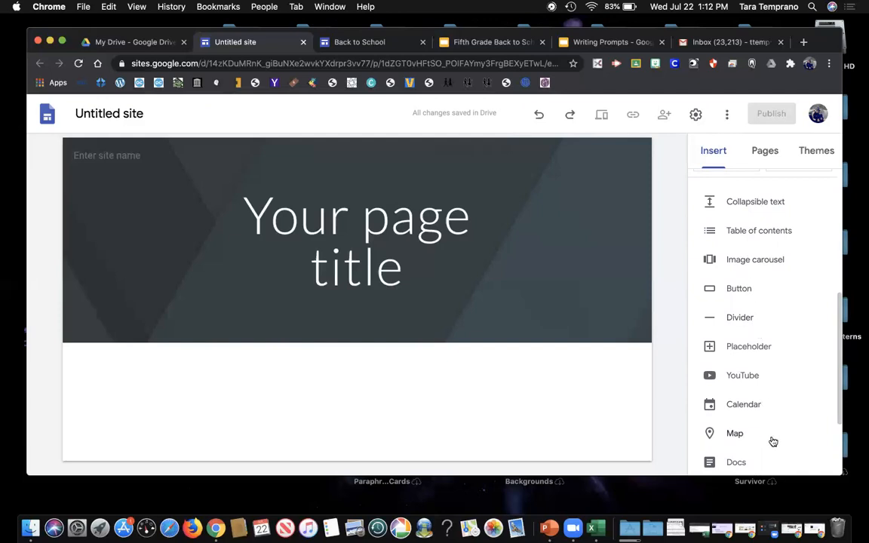
{"action": "scroll", "coordinate": [773, 442], "scroll_direction": "down", "scroll_amount": 3}
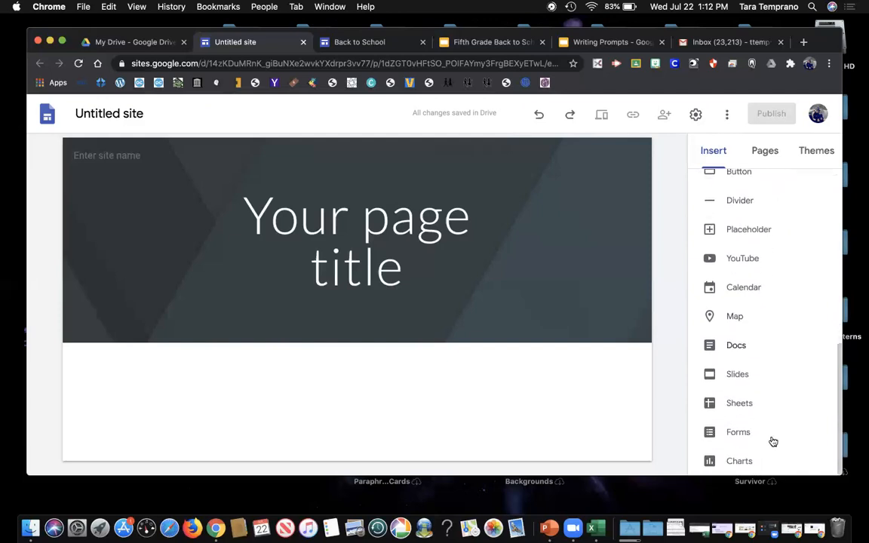
{"action": "scroll", "coordinate": [772, 441], "scroll_direction": "up", "scroll_amount": 4}
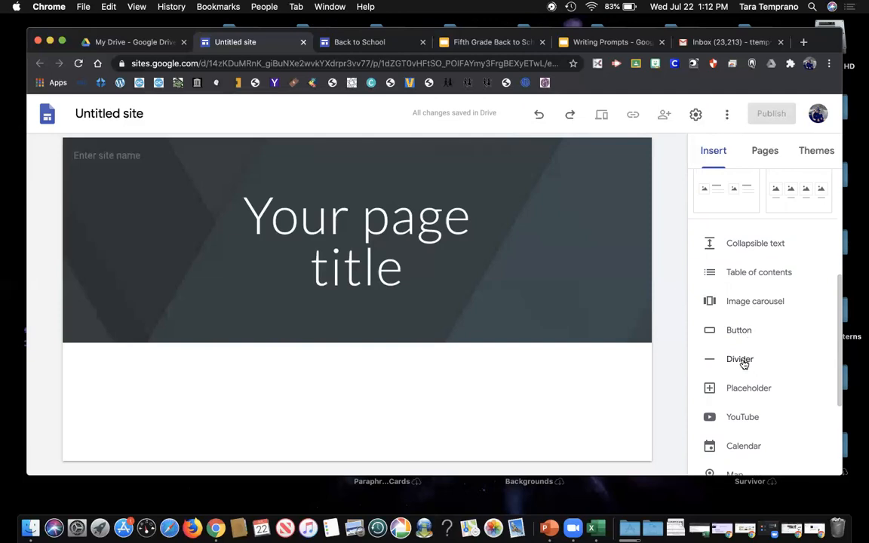
{"action": "scroll", "coordinate": [743, 364], "scroll_direction": "down", "scroll_amount": 3}
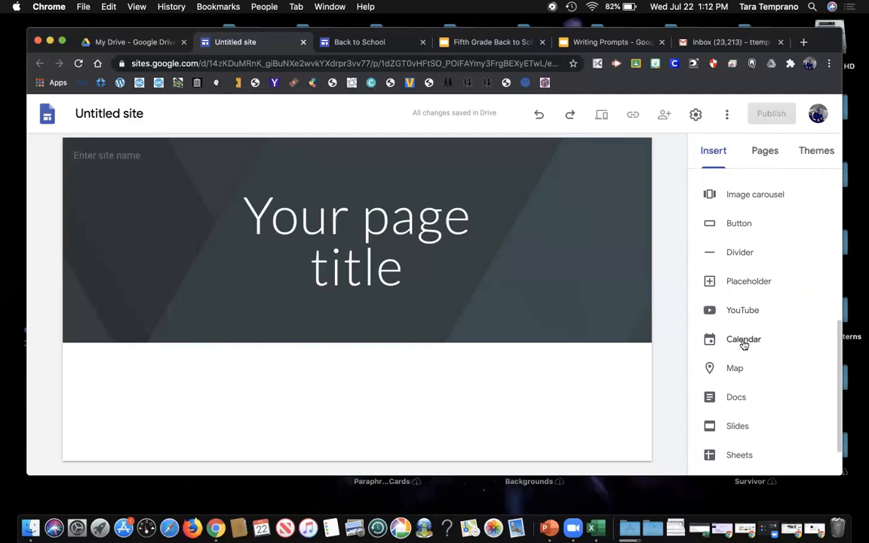
{"action": "scroll", "coordinate": [744, 345], "scroll_direction": "down", "scroll_amount": 2}
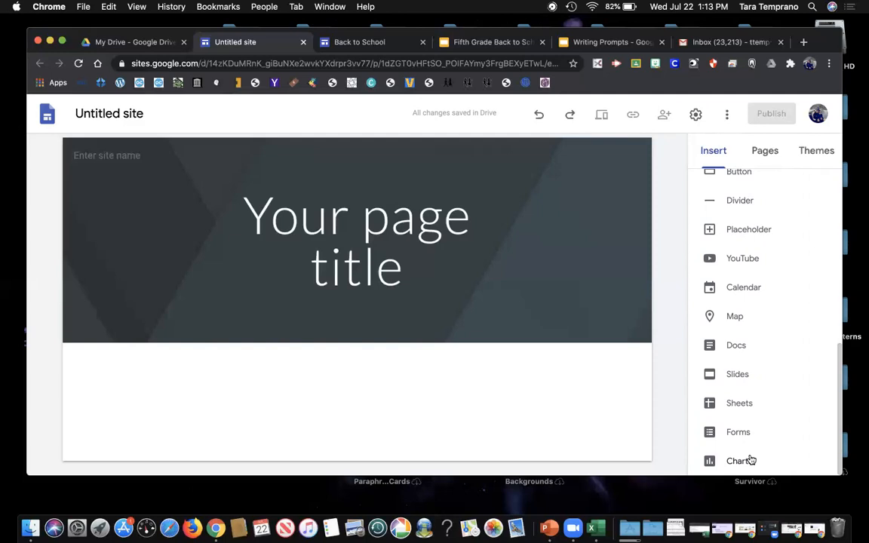
{"action": "scroll", "coordinate": [751, 460], "scroll_direction": "up", "scroll_amount": 10}
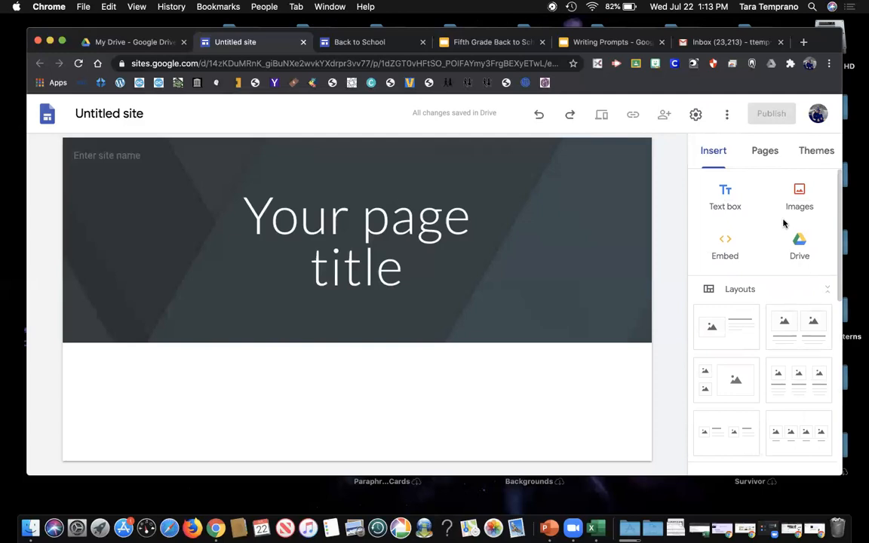
Step: View the new site's page list and compare it with the page navigation of the Back to School site
{"action": "left_click", "coordinate": [766, 151]}
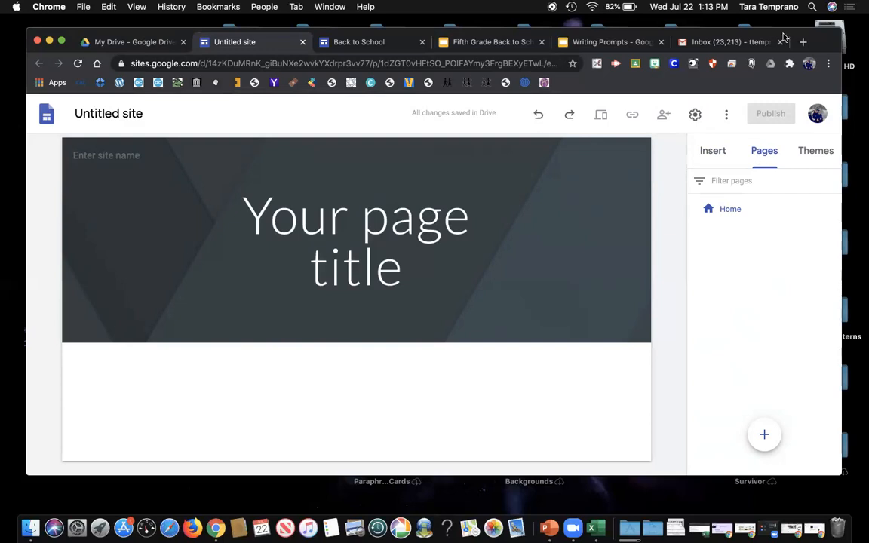
{"action": "left_click", "coordinate": [359, 46]}
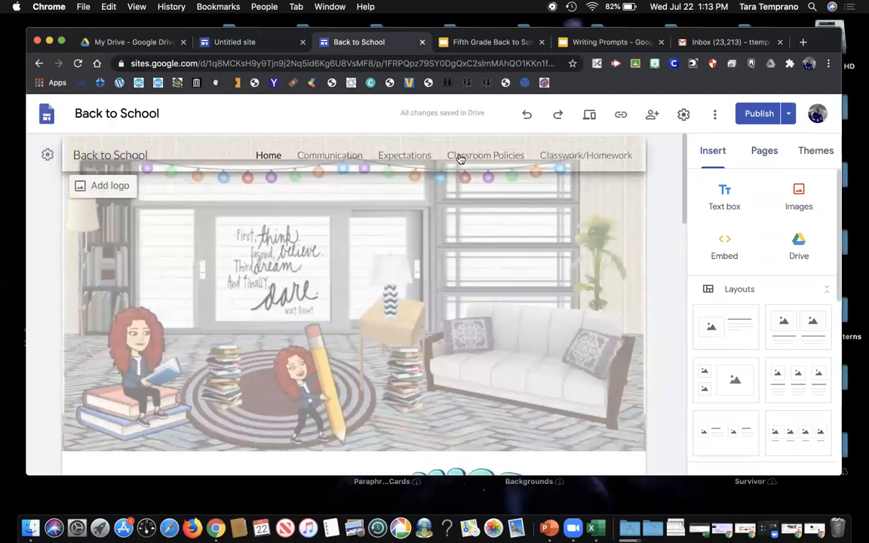
{"action": "left_click", "coordinate": [249, 42]}
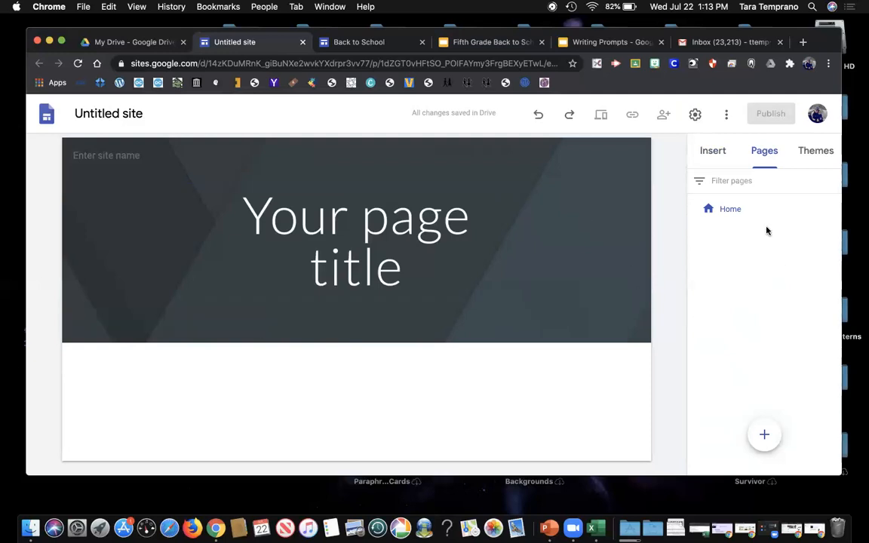
Step: Try the Aristotle, Diplomat, Level and Impression themes on the new site and settle on the Vision theme
{"action": "left_click", "coordinate": [815, 149]}
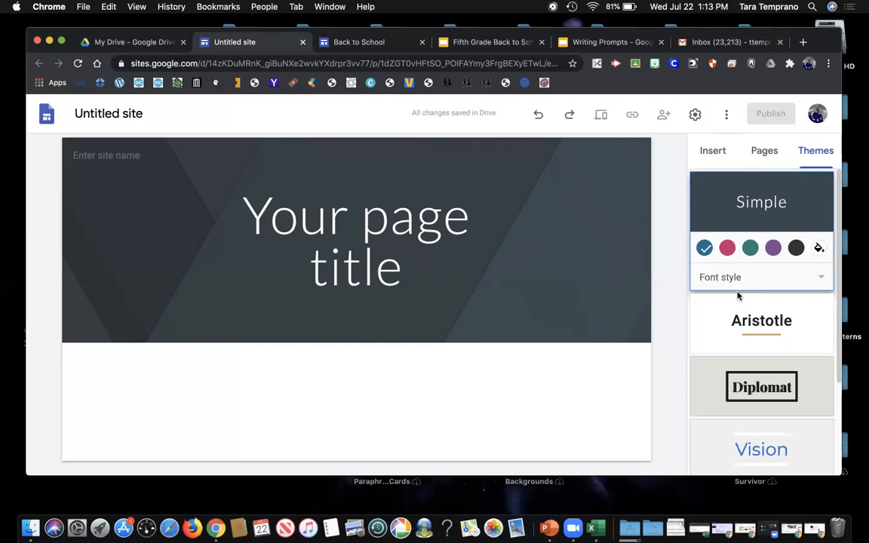
{"action": "scroll", "coordinate": [738, 296], "scroll_direction": "down", "scroll_amount": 4}
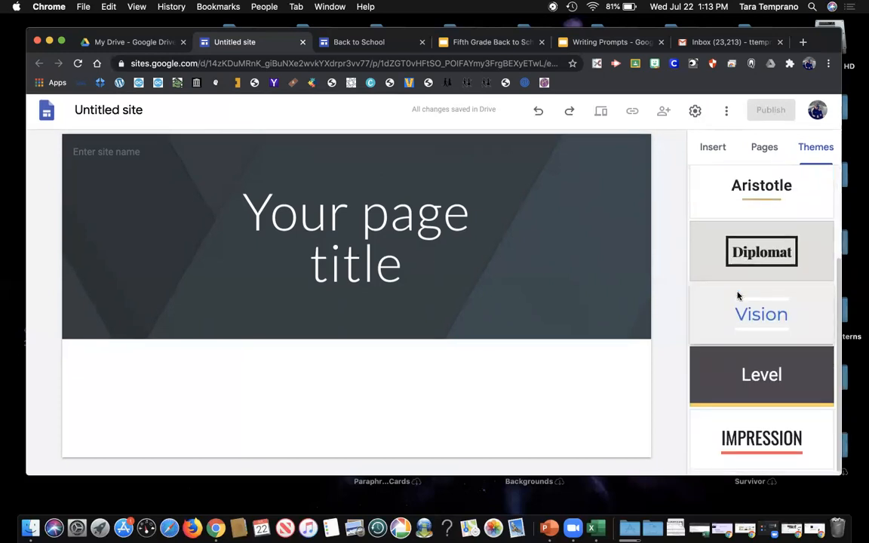
{"action": "scroll", "coordinate": [738, 296], "scroll_direction": "up", "scroll_amount": 4}
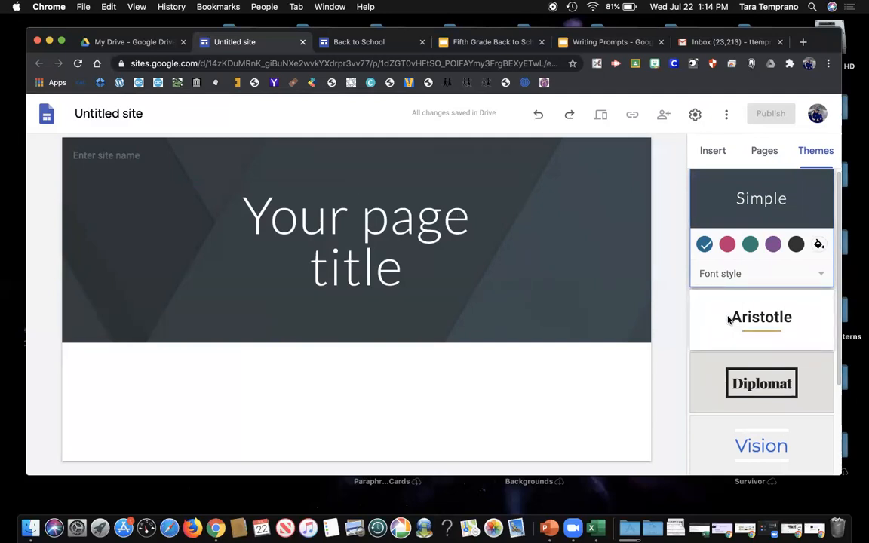
{"action": "left_click", "coordinate": [729, 320]}
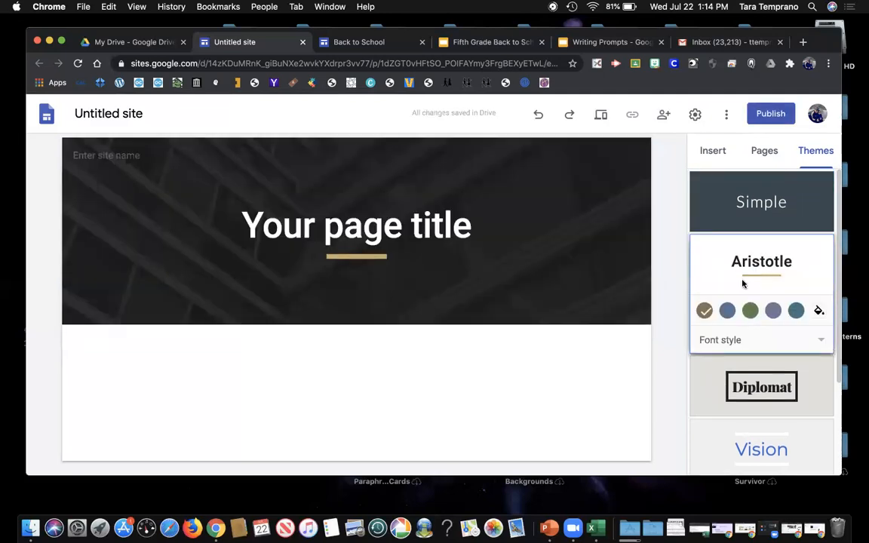
{"action": "scroll", "coordinate": [736, 361], "scroll_direction": "down", "scroll_amount": 2}
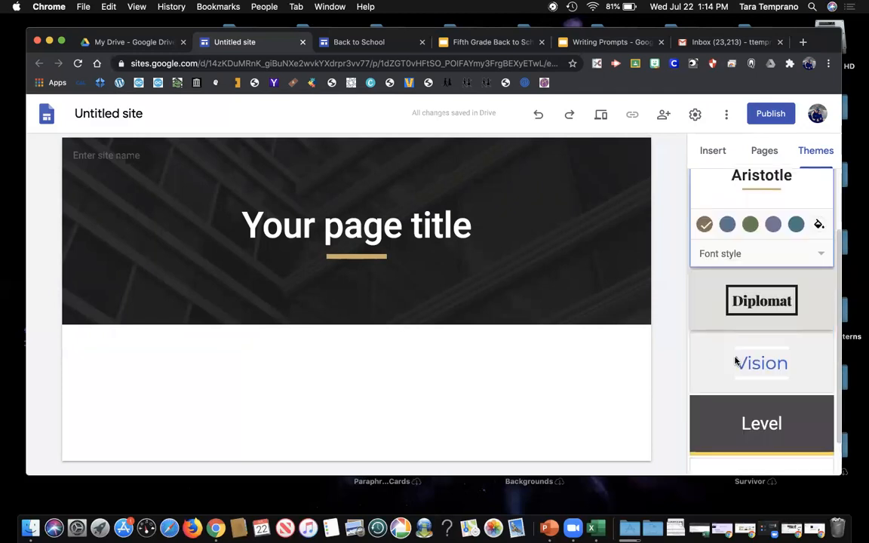
{"action": "left_click", "coordinate": [700, 290]}
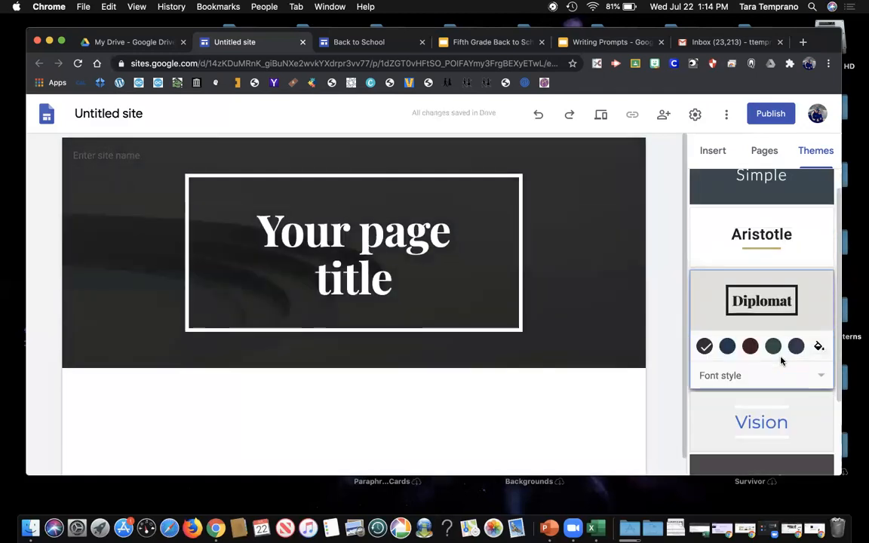
{"action": "scroll", "coordinate": [782, 360], "scroll_direction": "down", "scroll_amount": 3}
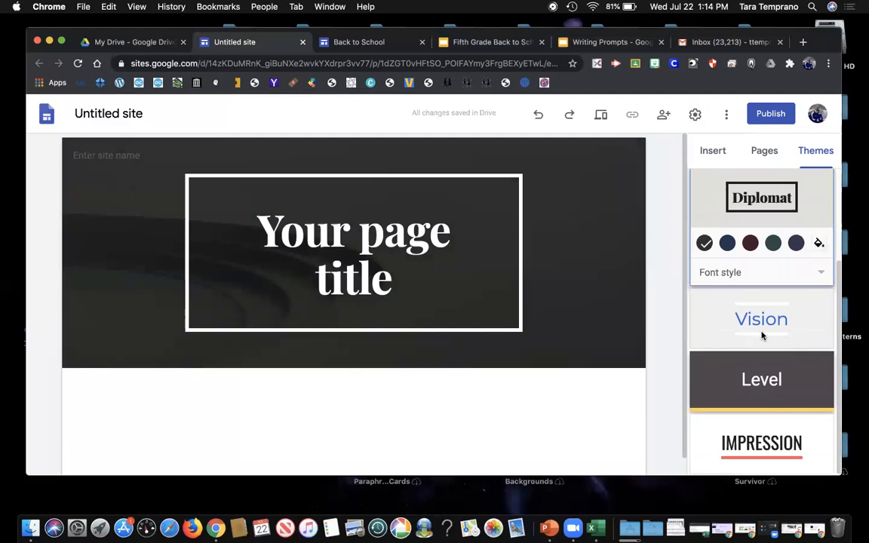
{"action": "left_click", "coordinate": [708, 308]}
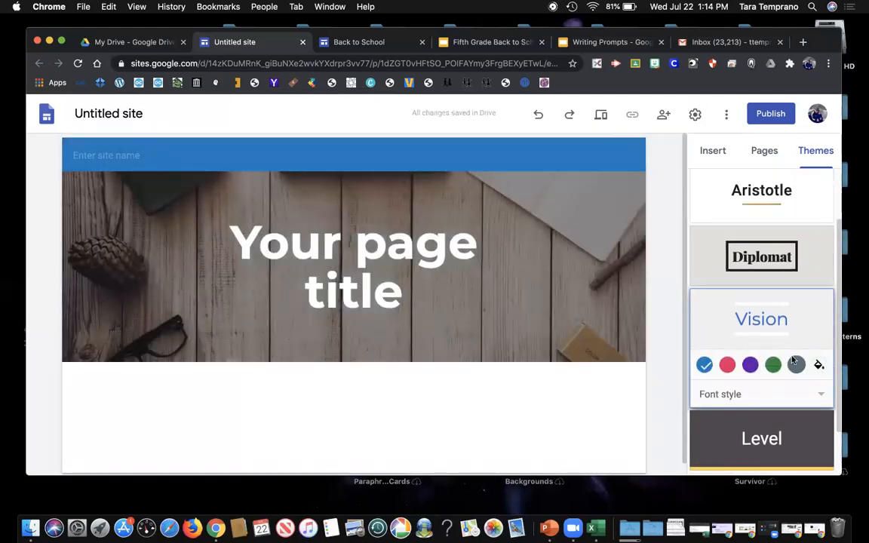
{"action": "scroll", "coordinate": [792, 361], "scroll_direction": "down", "scroll_amount": 2}
{"action": "left_click", "coordinate": [801, 386]}
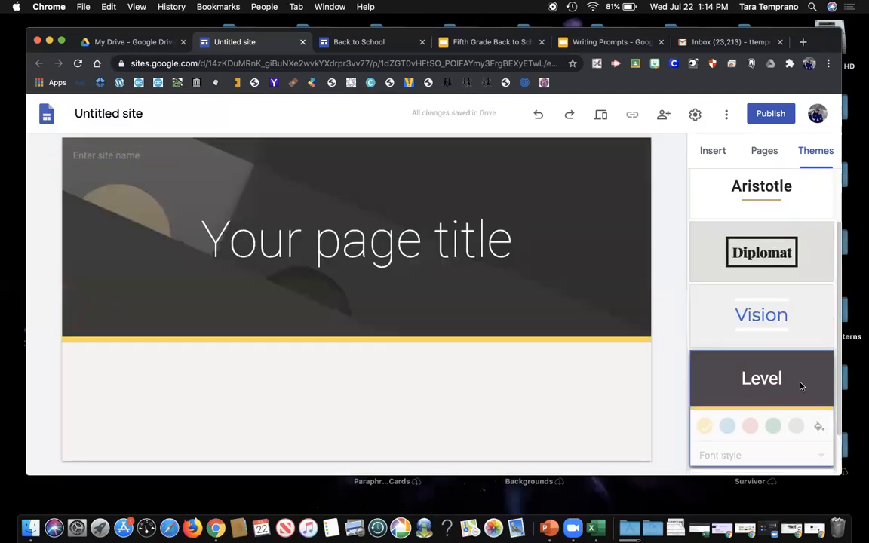
{"action": "scroll", "coordinate": [801, 386], "scroll_direction": "down", "scroll_amount": 2}
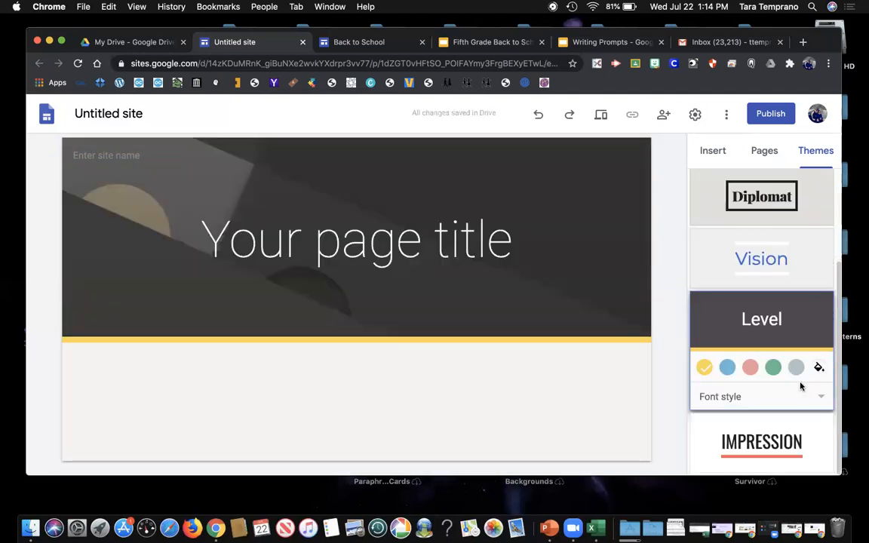
{"action": "left_click", "coordinate": [710, 450]}
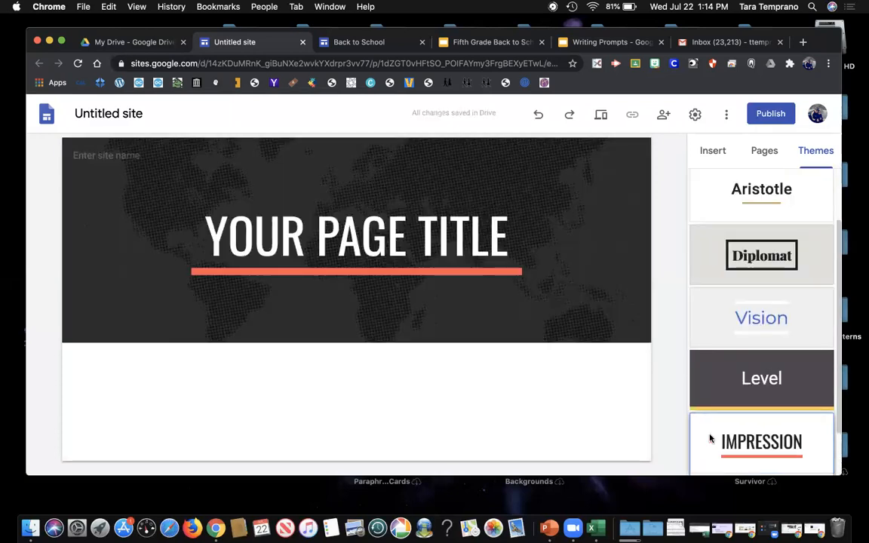
{"action": "left_click", "coordinate": [713, 326]}
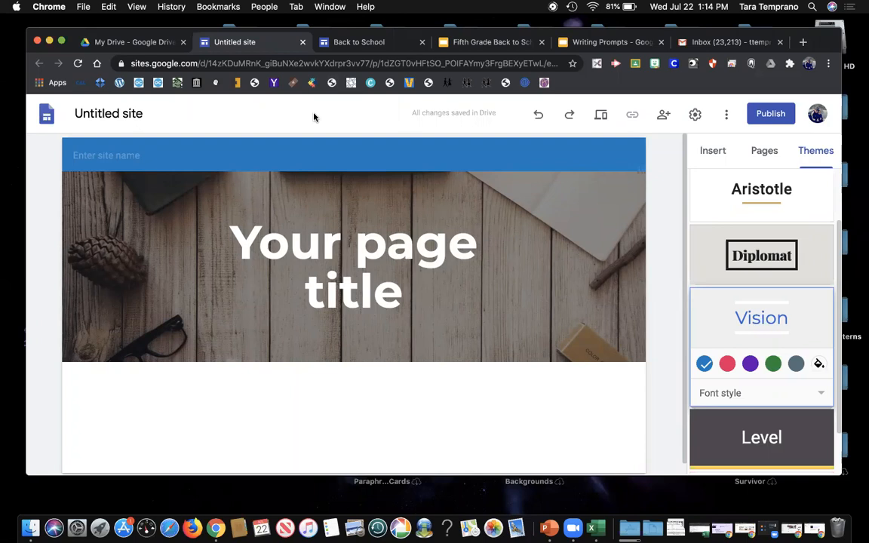
Step: Rename the untitled site document as "Back to School" and apply the same text as the site name
{"action": "left_click", "coordinate": [135, 113]}
{"action": "left_click", "coordinate": [144, 112]}
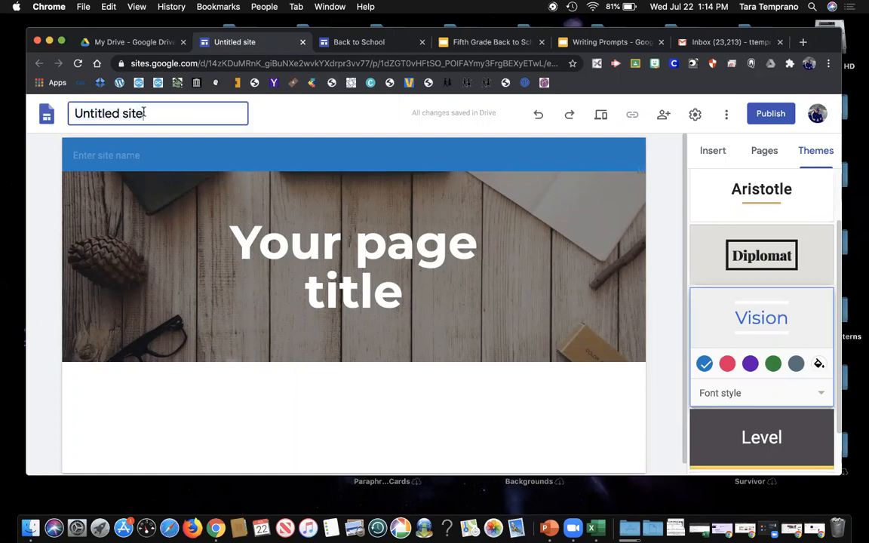
{"action": "left_click_drag", "start_coordinate": [73, 114], "coordinate": [147, 113]}
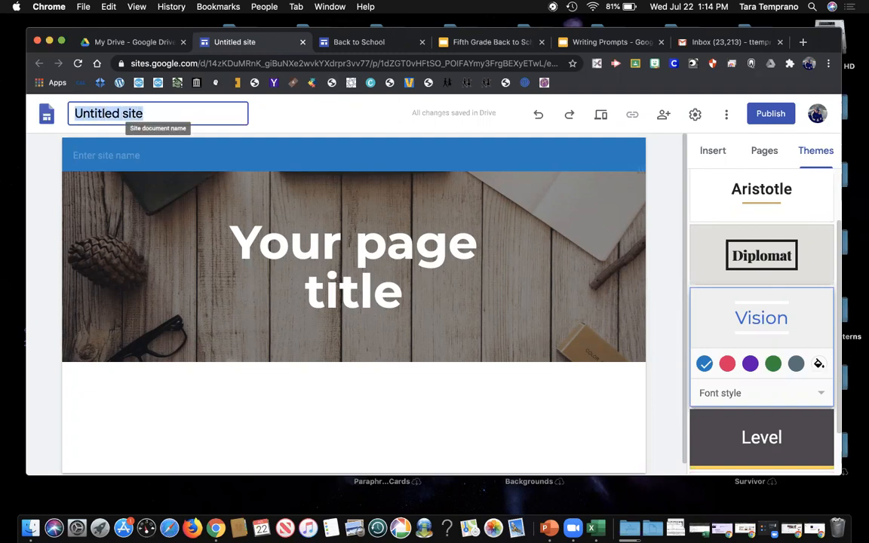
{"action": "type", "text": "Back to School"}
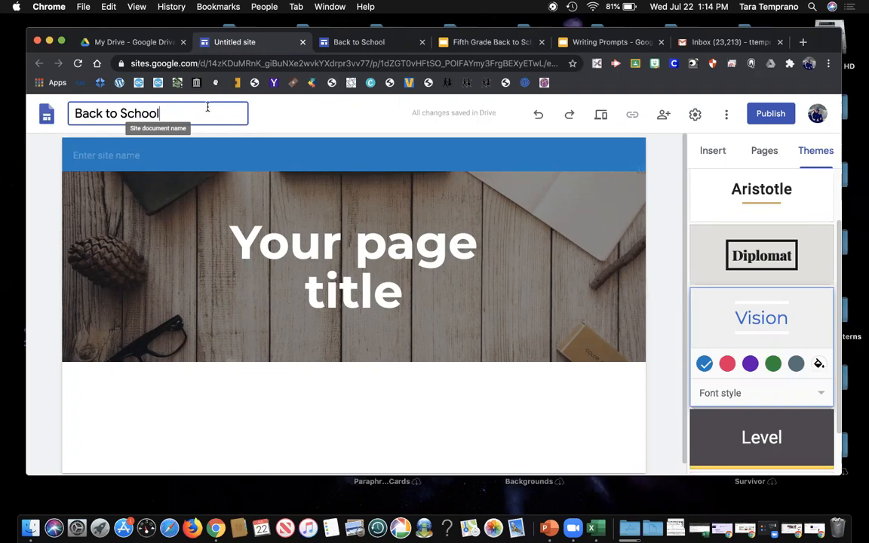
{"action": "left_click", "coordinate": [270, 128]}
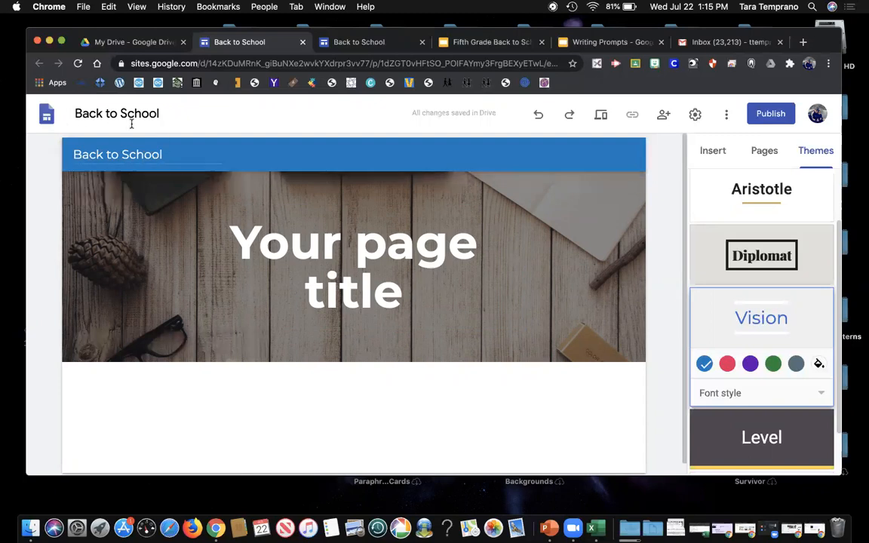
Step: Replace the placeholder page title in the header with "Home"
{"action": "left_click", "coordinate": [278, 240]}
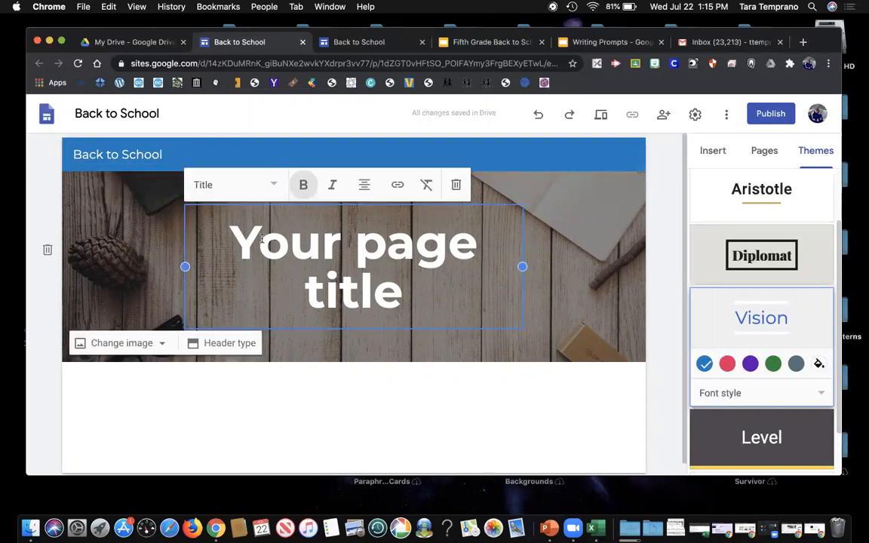
{"action": "left_click_drag", "start_coordinate": [274, 247], "coordinate": [400, 269]}
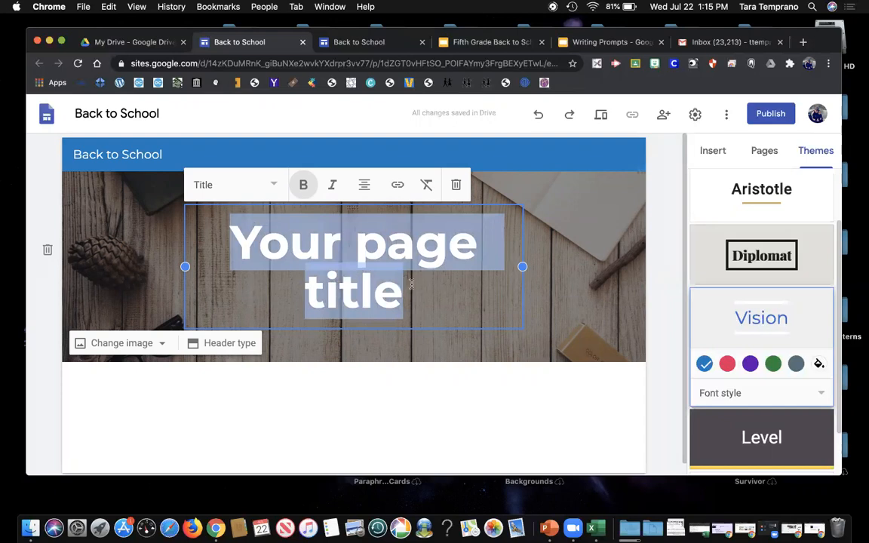
{"action": "type", "text": "Home"}
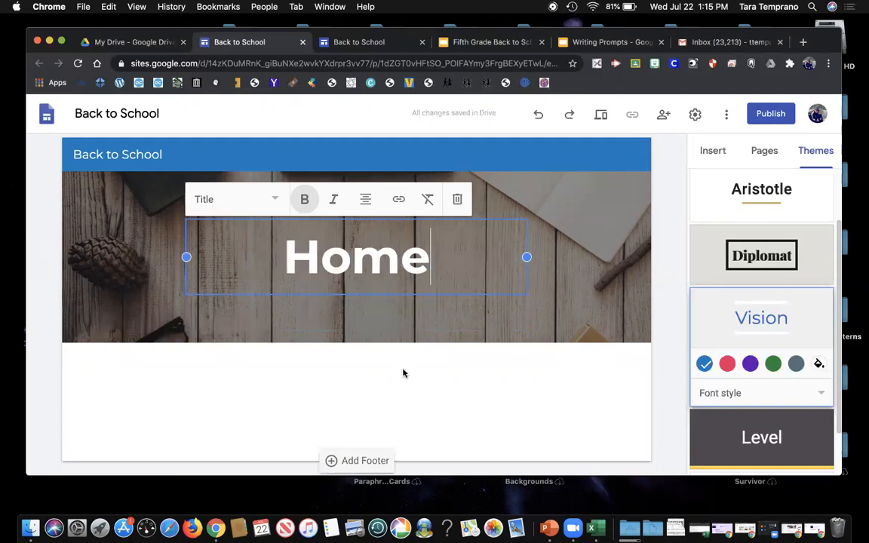
{"action": "left_click", "coordinate": [403, 372]}
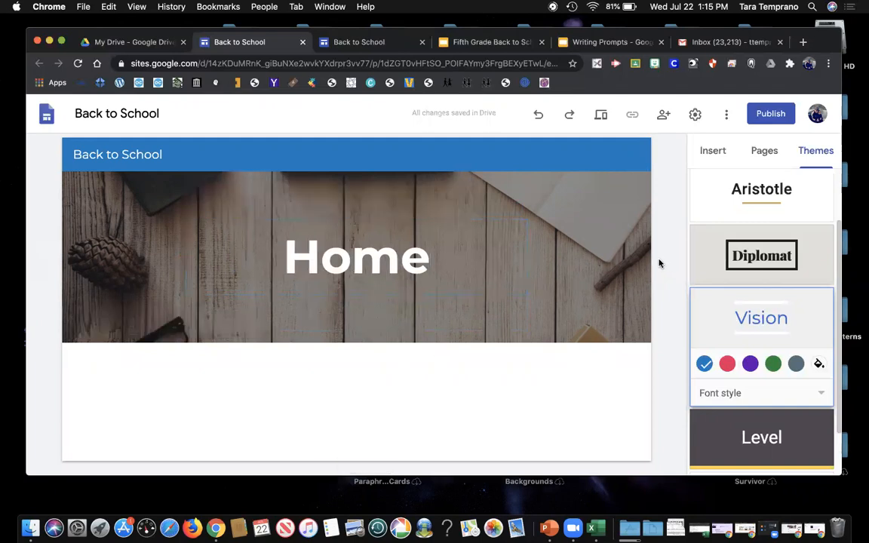
Step: Change the Home page's header image to the dark typewriter keys picture from the image gallery
{"action": "left_click", "coordinate": [765, 153]}
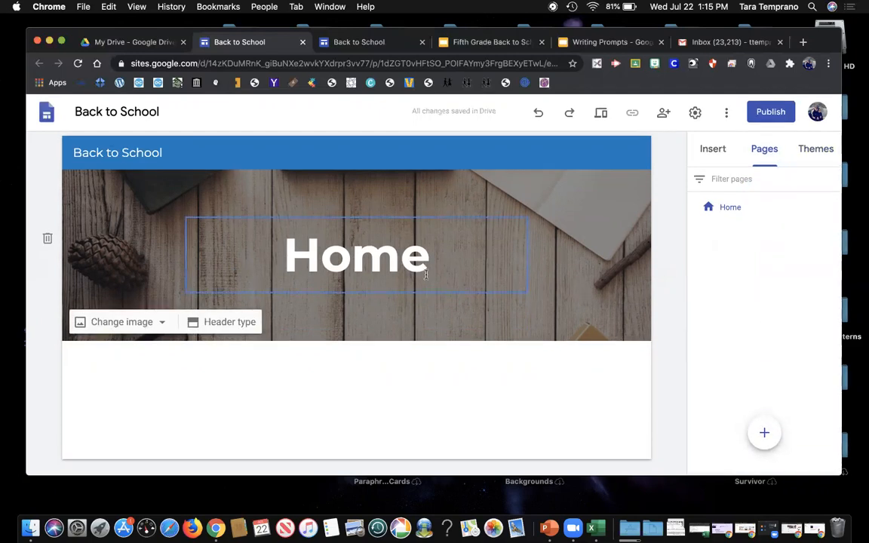
{"action": "left_click", "coordinate": [163, 326]}
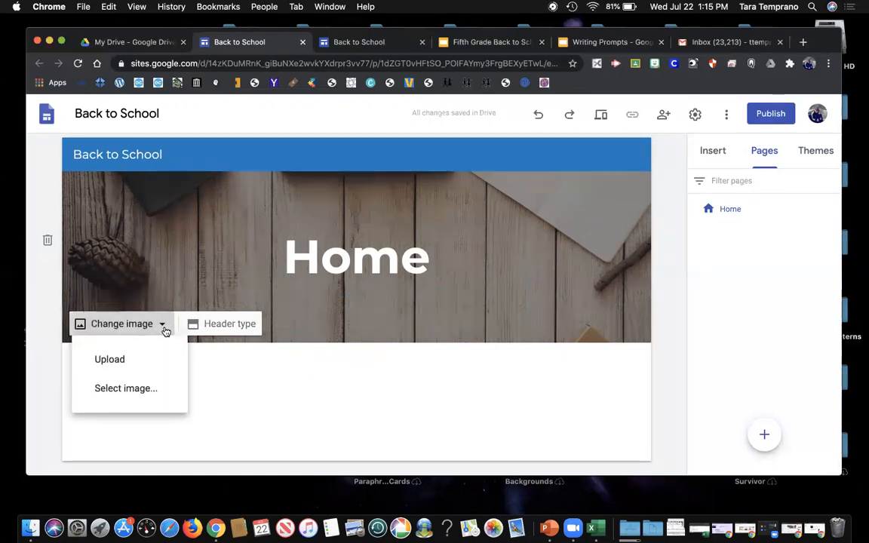
{"action": "left_click", "coordinate": [373, 335]}
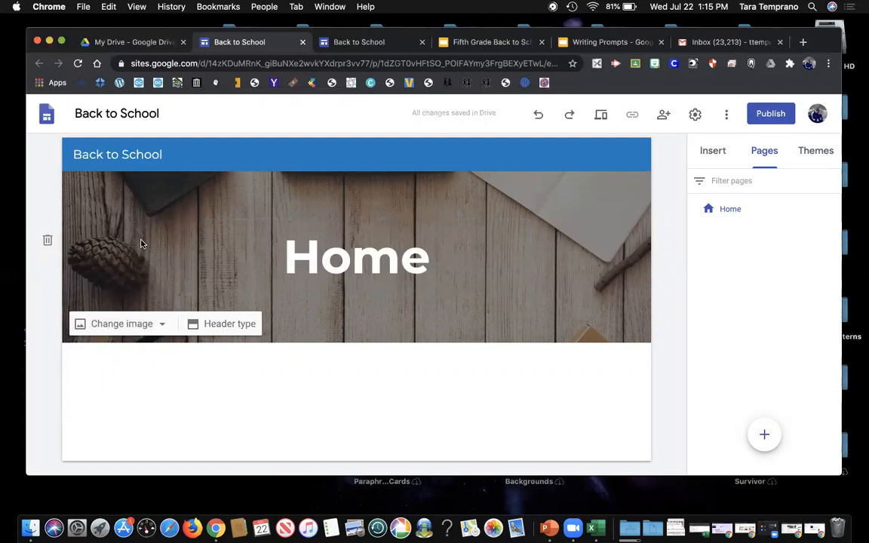
{"action": "left_click", "coordinate": [152, 328]}
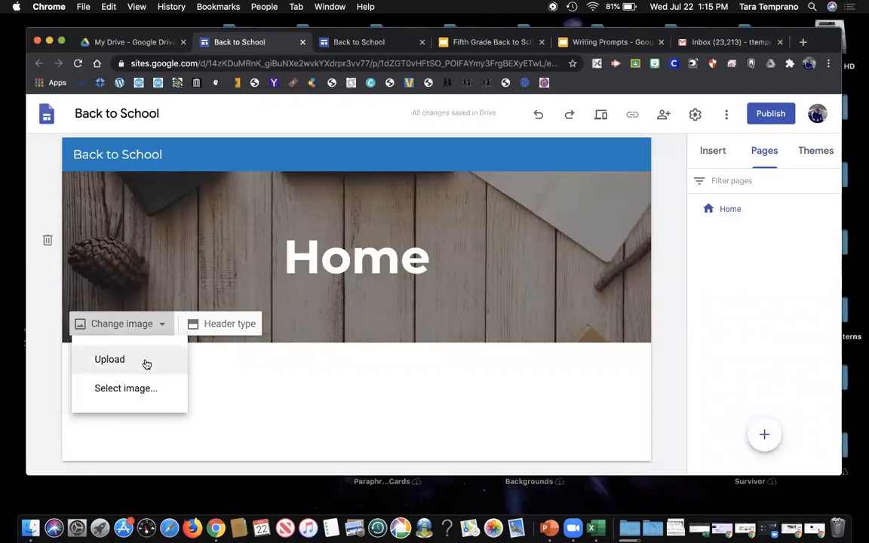
{"action": "left_click", "coordinate": [149, 393]}
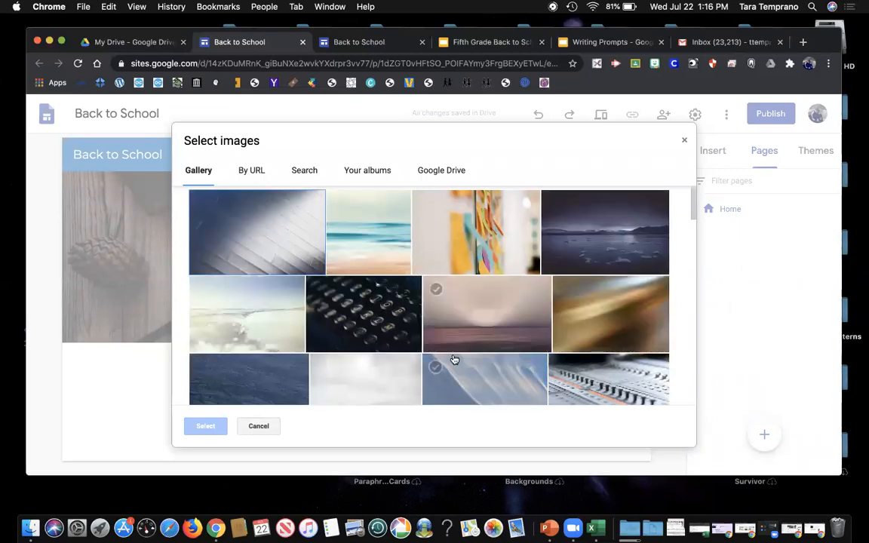
{"action": "left_click", "coordinate": [360, 324]}
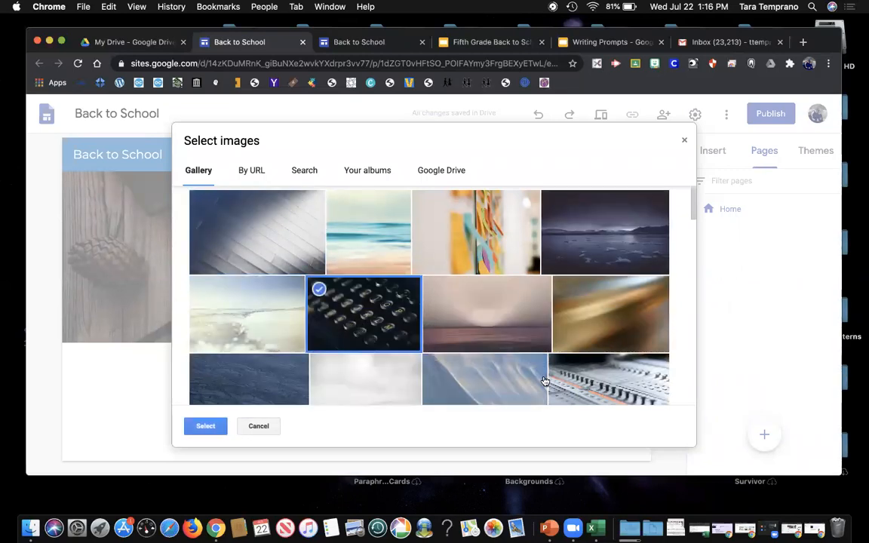
{"action": "left_click", "coordinate": [205, 425]}
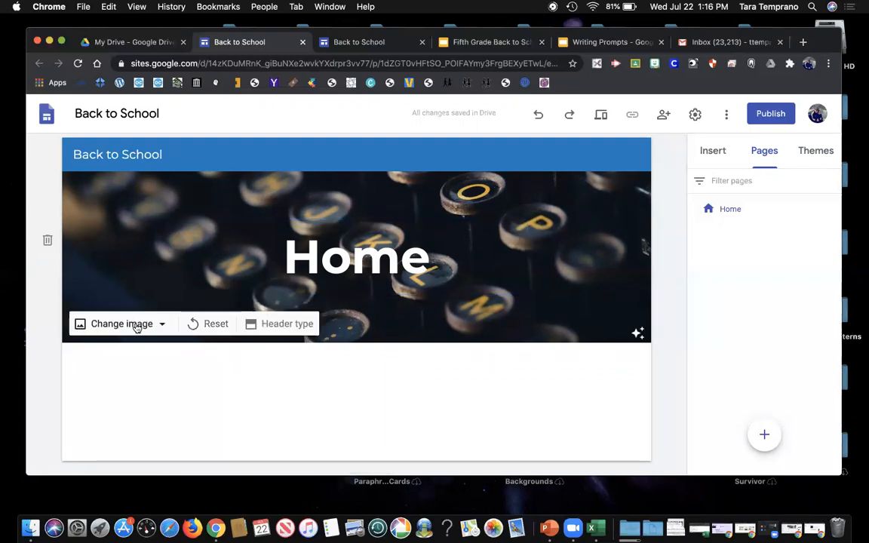
Step: Try the Large banner header type on the Home page, set the header to Cover, and check how it fills the page
{"action": "left_click", "coordinate": [260, 324]}
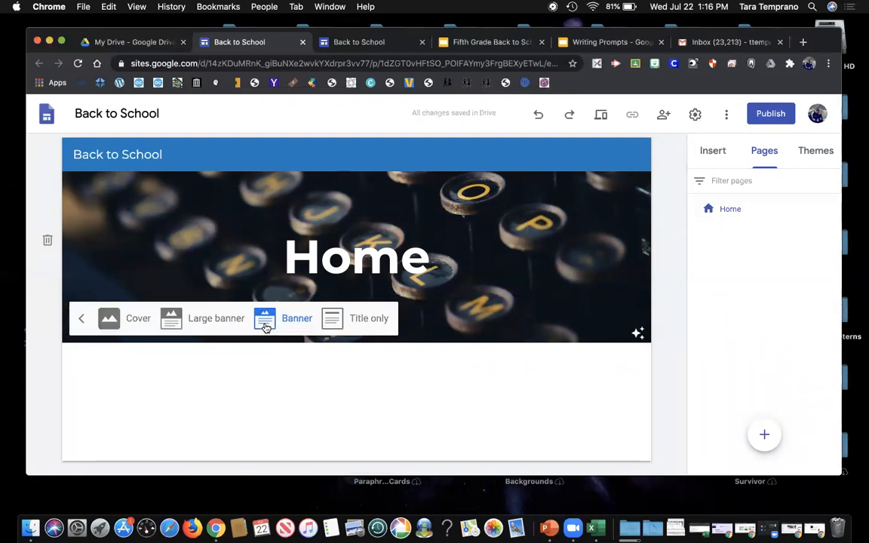
{"action": "left_click", "coordinate": [191, 319]}
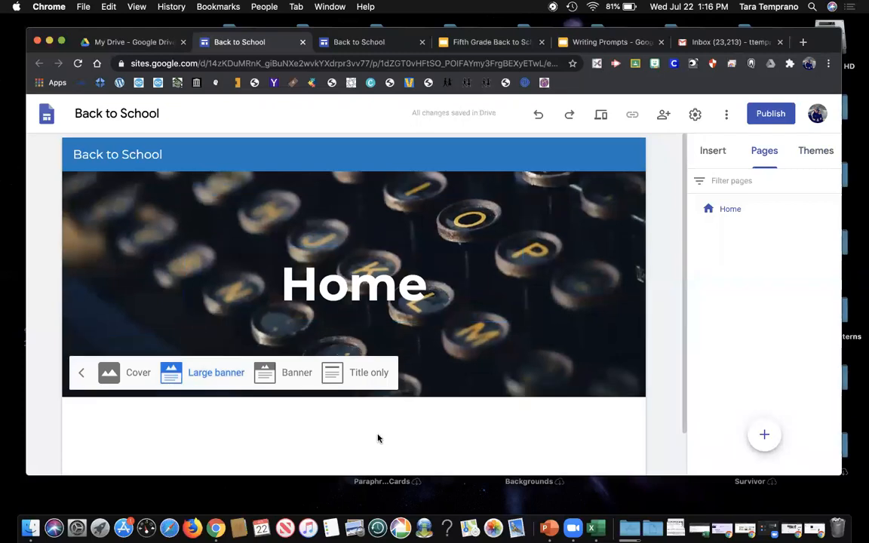
{"action": "left_click", "coordinate": [124, 372]}
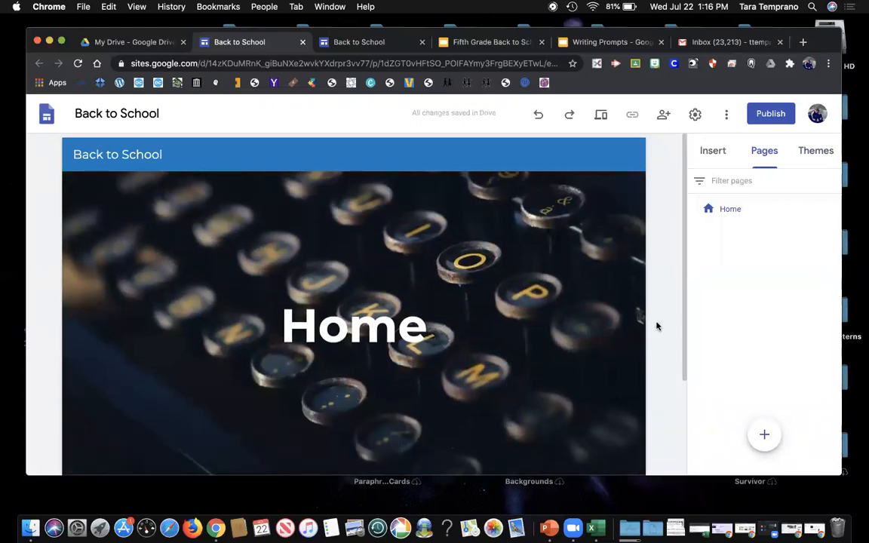
{"action": "scroll", "coordinate": [656, 326], "scroll_direction": "down", "scroll_amount": 2}
{"action": "scroll", "coordinate": [656, 326], "scroll_direction": "up", "scroll_amount": 2}
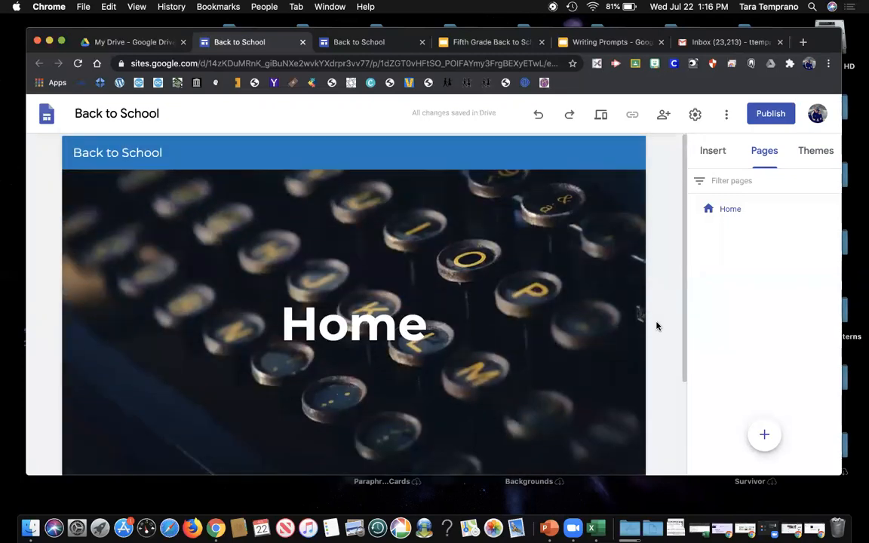
{"action": "scroll", "coordinate": [656, 326], "scroll_direction": "down", "scroll_amount": 3}
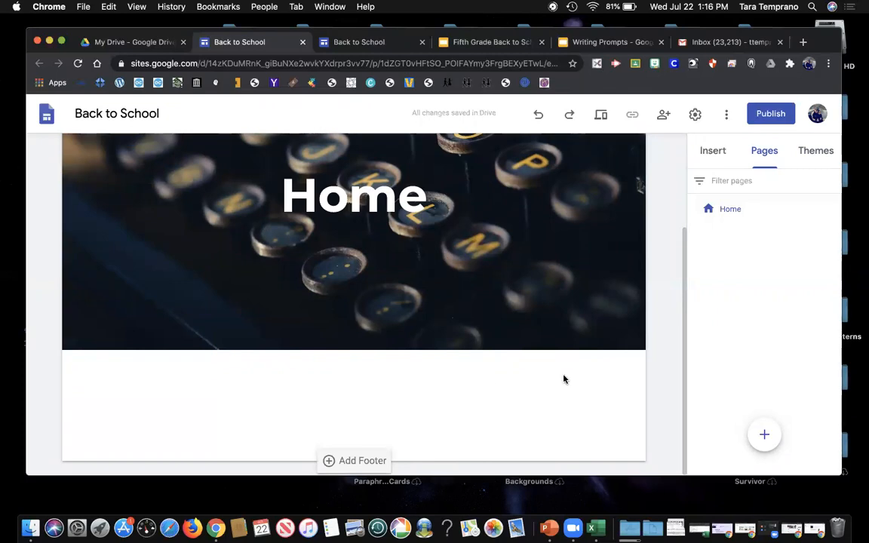
{"action": "left_click_drag", "start_coordinate": [685, 340], "coordinate": [685, 209]}
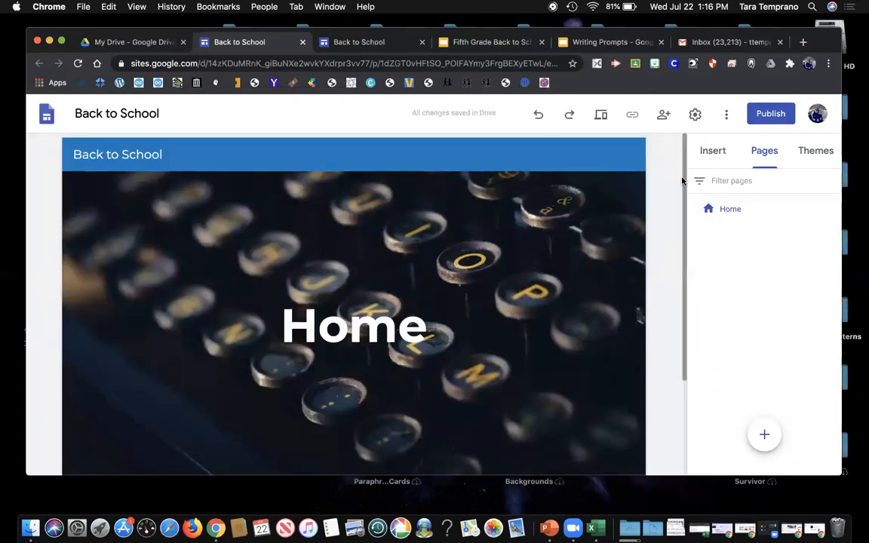
{"action": "left_click_drag", "start_coordinate": [683, 177], "coordinate": [681, 261]}
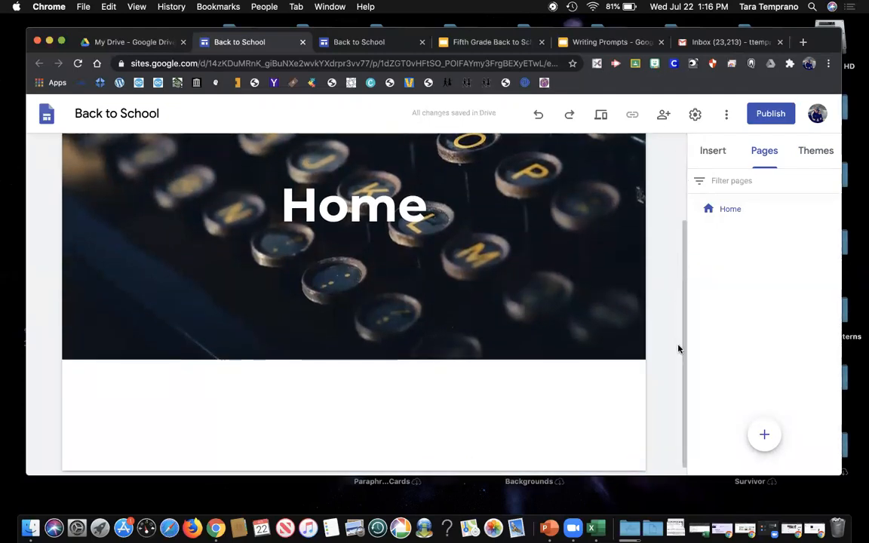
{"action": "scroll", "coordinate": [684, 362], "scroll_direction": "down", "scroll_amount": 1}
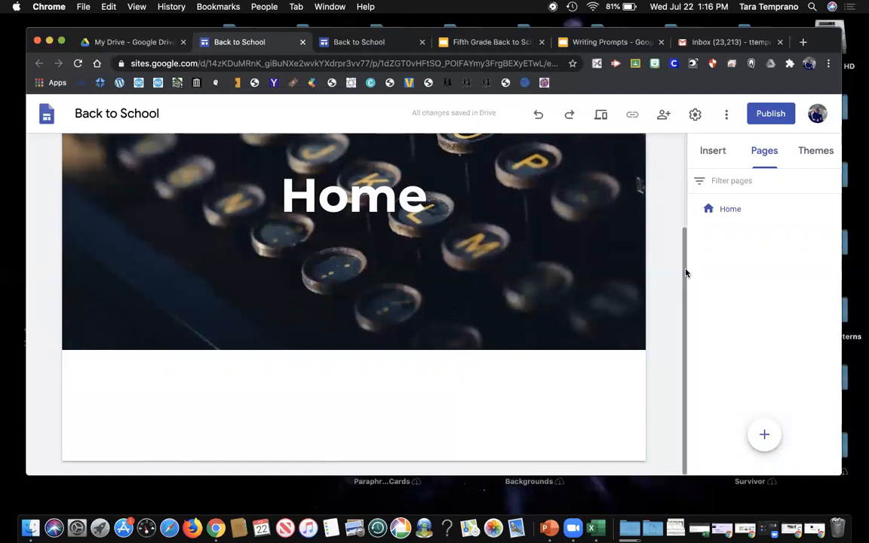
{"action": "left_click_drag", "start_coordinate": [683, 233], "coordinate": [681, 142]}
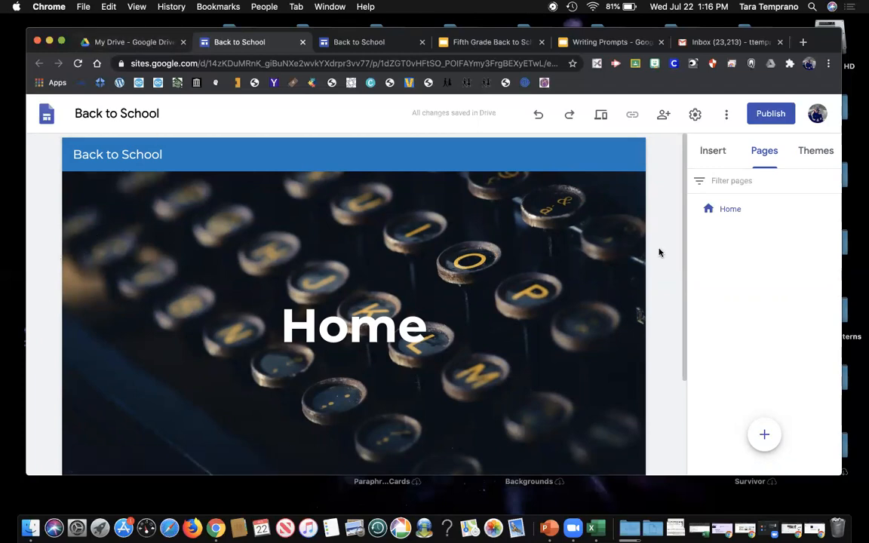
{"action": "scroll", "coordinate": [659, 253], "scroll_direction": "down", "scroll_amount": 3}
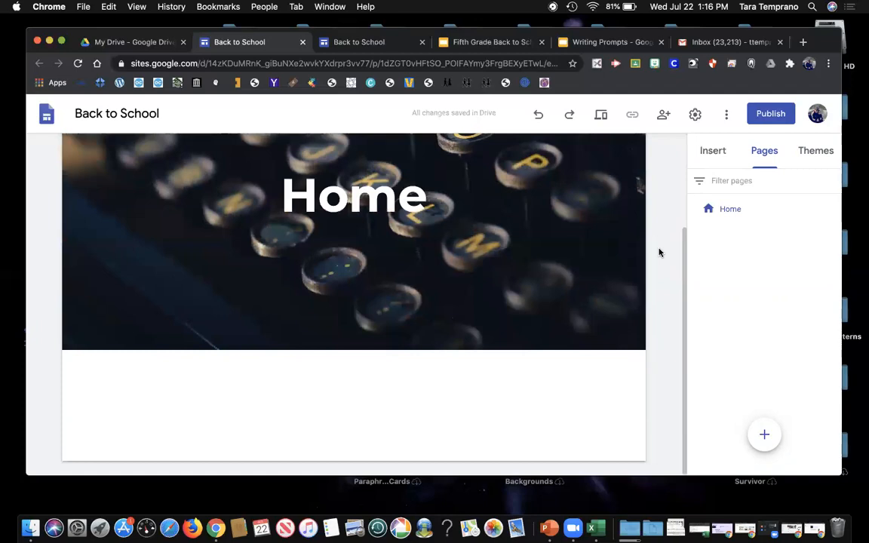
{"action": "scroll", "coordinate": [659, 253], "scroll_direction": "up", "scroll_amount": 3}
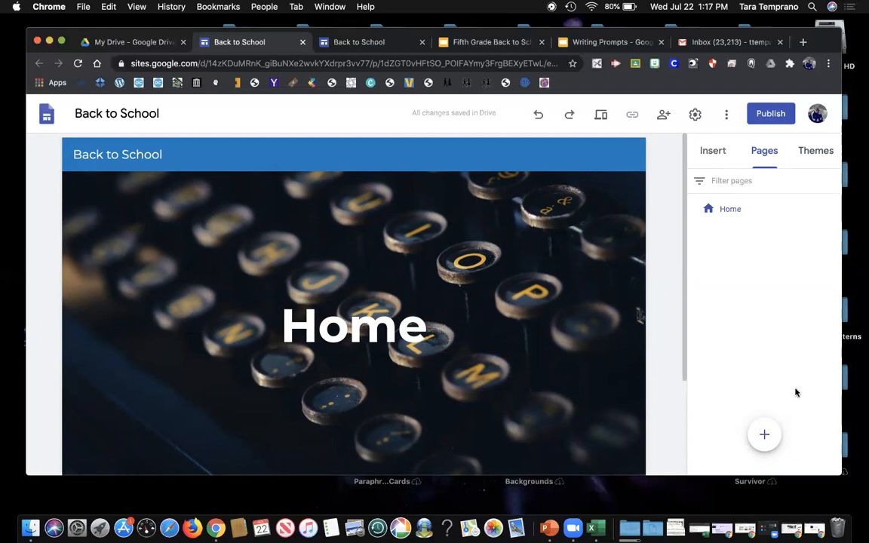
{"action": "mouse_move", "coordinate": [766, 437]}
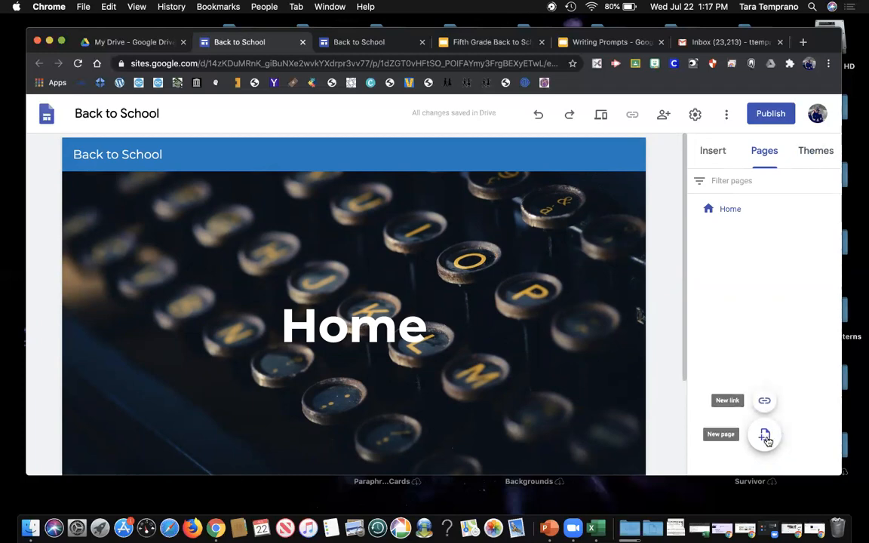
Step: Replace the Home page's header title with "Back to School"
{"action": "scroll", "coordinate": [682, 328], "scroll_direction": "down", "scroll_amount": 3}
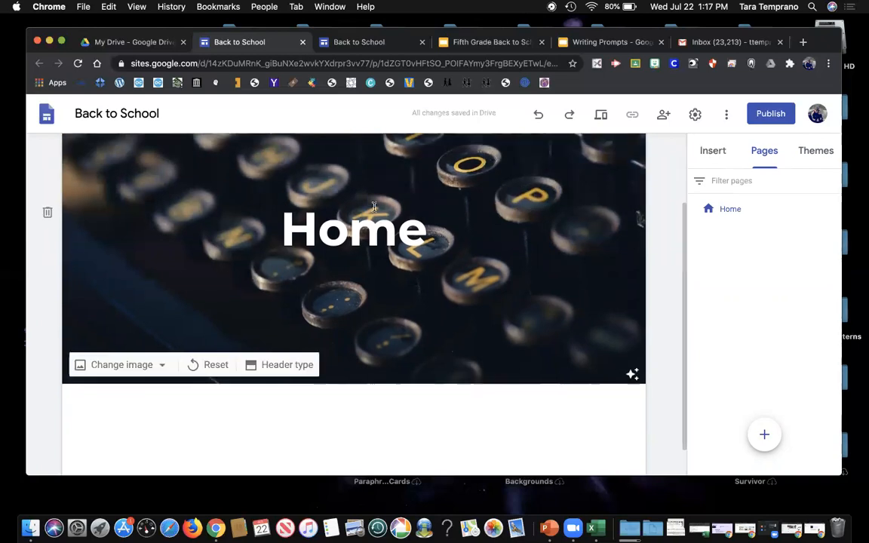
{"action": "left_click", "coordinate": [369, 232]}
{"action": "left_click", "coordinate": [283, 227]}
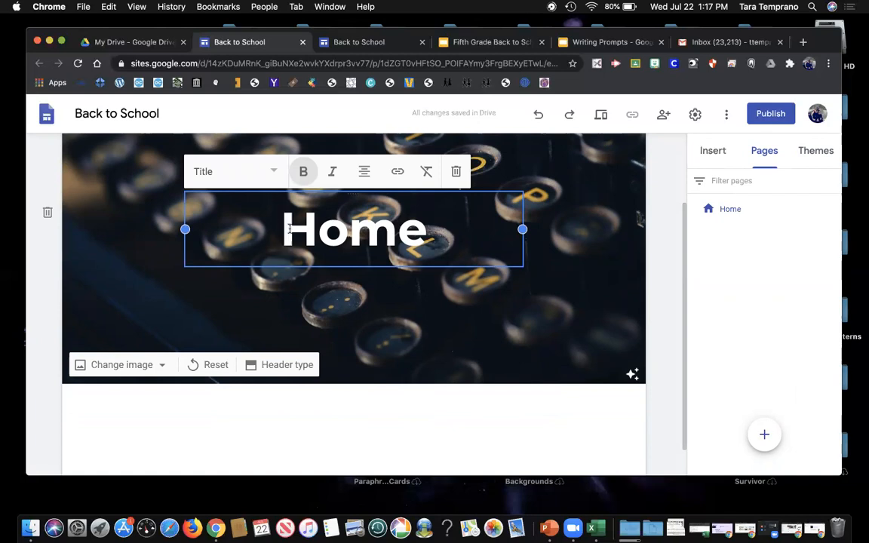
{"action": "left_click_drag", "start_coordinate": [284, 226], "coordinate": [427, 226]}
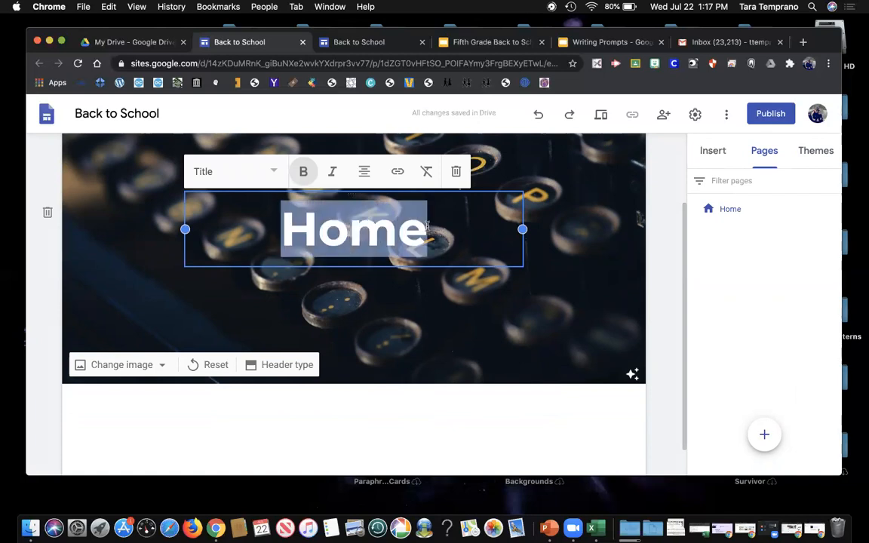
{"action": "type", "text": "Back t"}
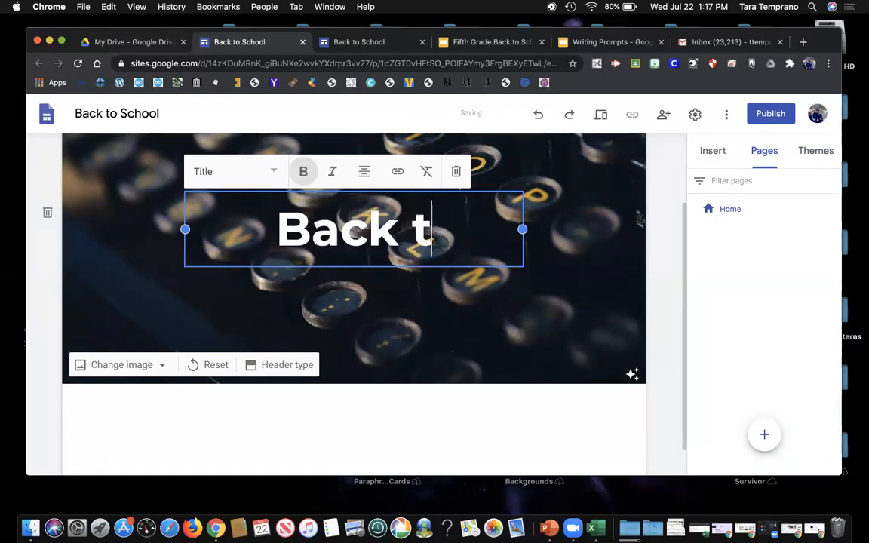
{"action": "type", "text": "o School"}
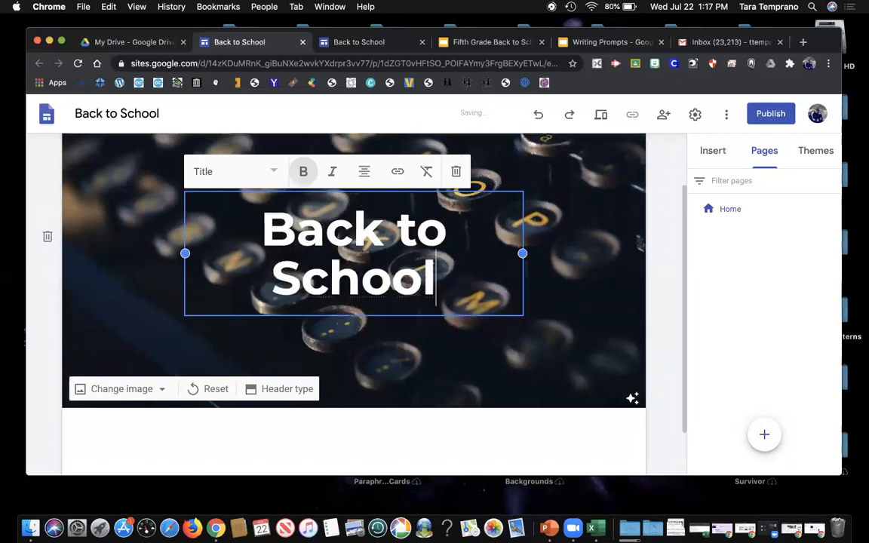
Step: Widen the header title's text box on both sides so "Back to School" fits on one line
{"action": "left_click", "coordinate": [434, 430]}
{"action": "left_click", "coordinate": [476, 234]}
{"action": "left_click_drag", "start_coordinate": [523, 252], "coordinate": [569, 254]}
{"action": "left_click_drag", "start_coordinate": [184, 253], "coordinate": [142, 253]}
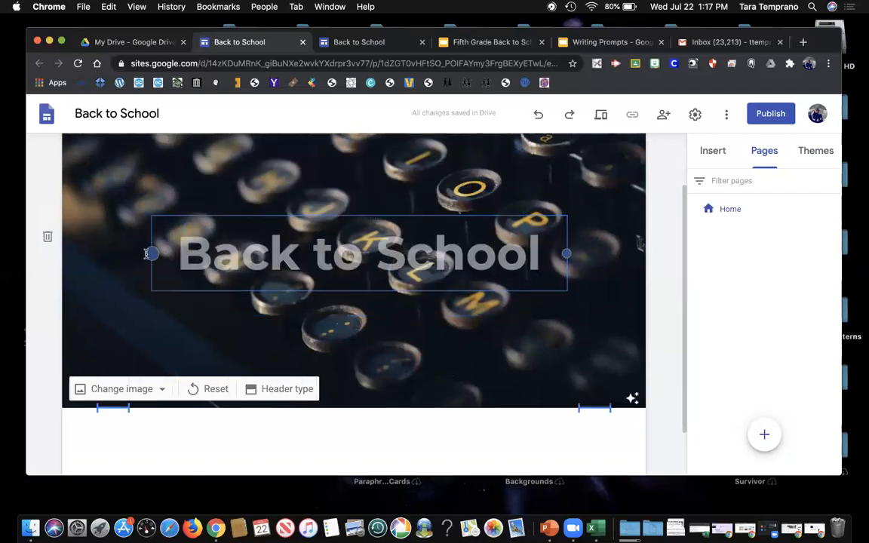
{"action": "left_click", "coordinate": [502, 436]}
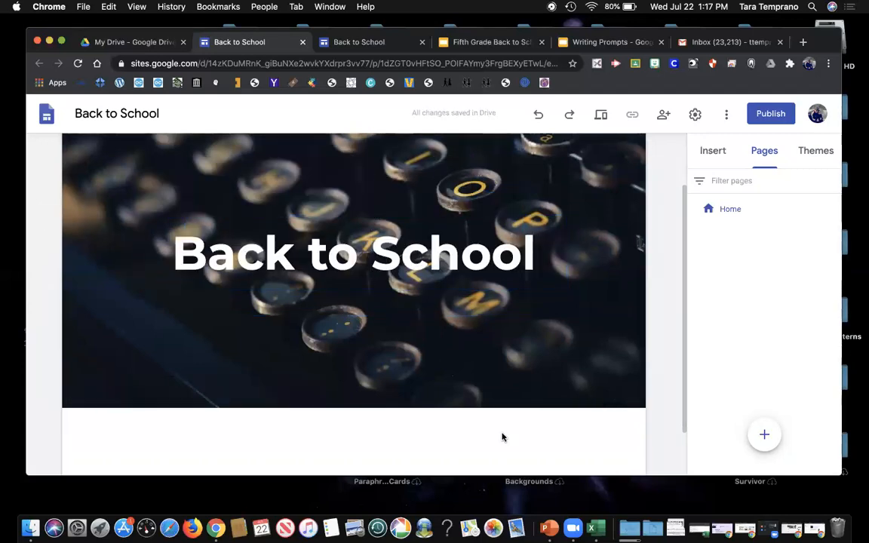
Step: Add a footer to the page and copy the creator and contact line from the existing Back to School site's footer
{"action": "scroll", "coordinate": [501, 436], "scroll_direction": "down", "scroll_amount": 3}
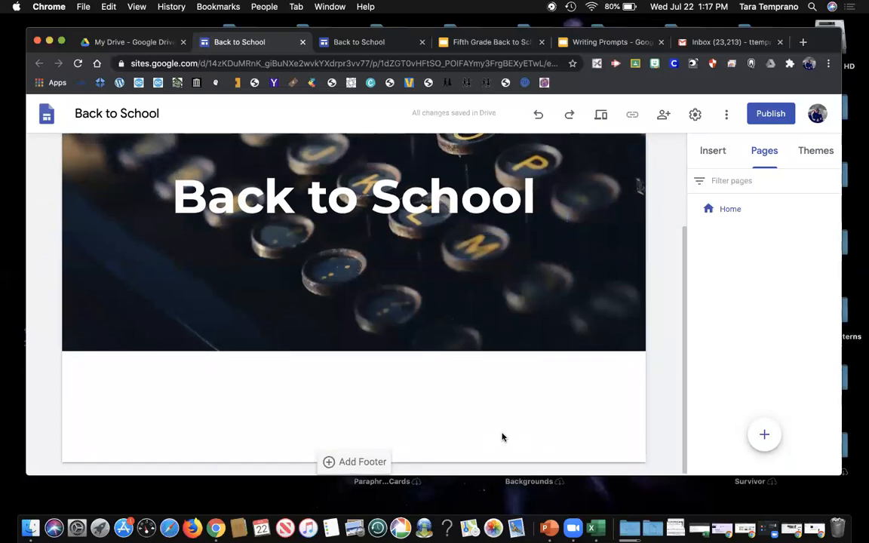
{"action": "left_click", "coordinate": [365, 462]}
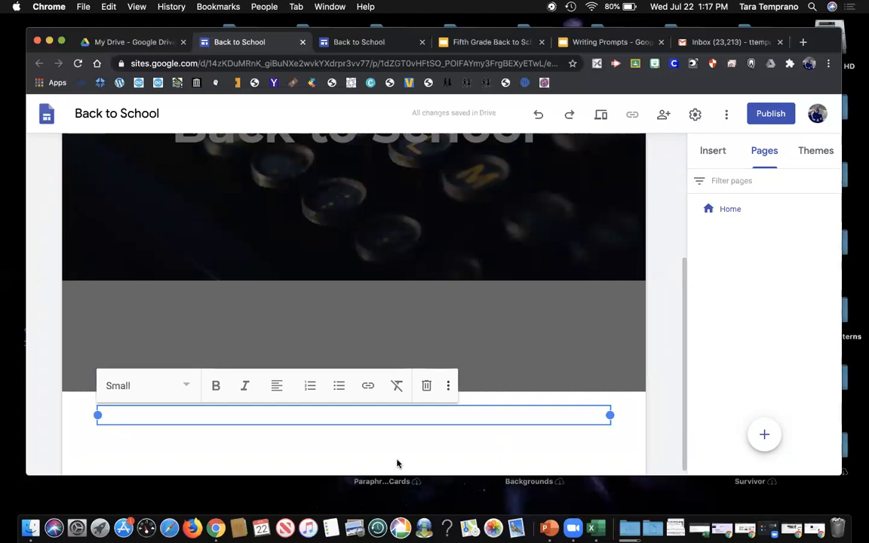
{"action": "left_click", "coordinate": [359, 41]}
{"action": "scroll", "coordinate": [374, 292], "scroll_direction": "down", "scroll_amount": 10}
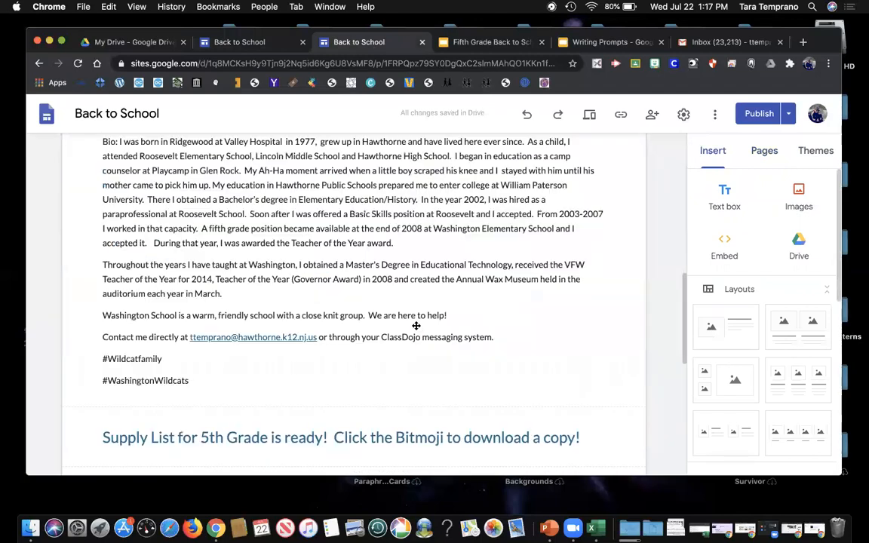
{"action": "scroll", "coordinate": [415, 326], "scroll_direction": "down", "scroll_amount": 10}
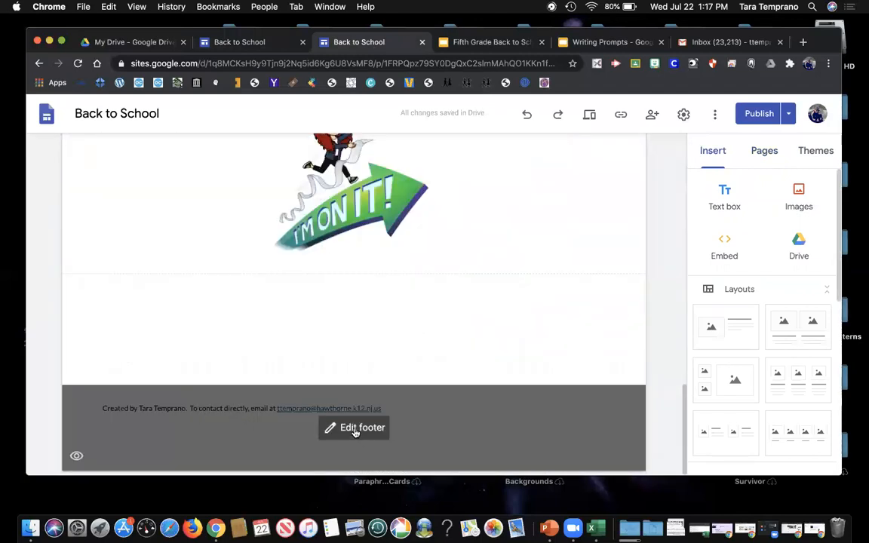
{"action": "left_click", "coordinate": [355, 428]}
{"action": "left_click_drag", "start_coordinate": [105, 408], "coordinate": [387, 411]}
{"action": "key", "text": "super+c"}
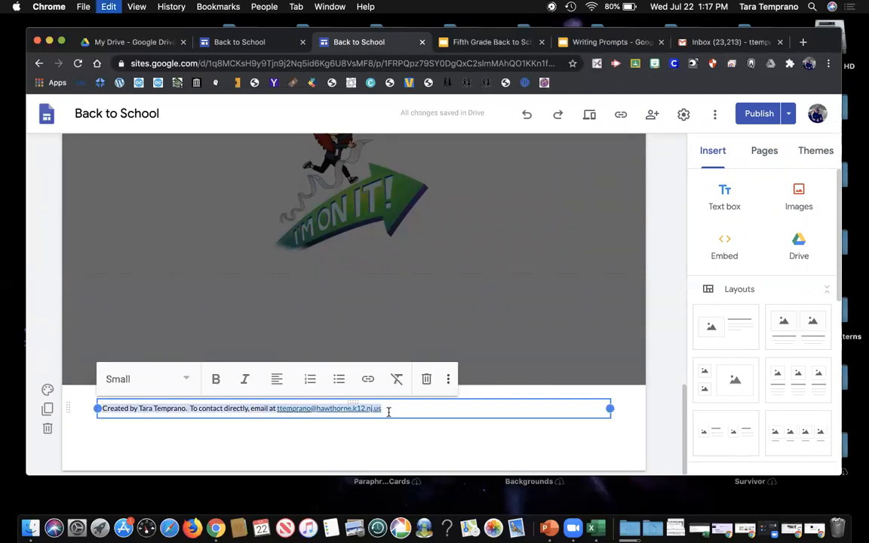
{"action": "left_click", "coordinate": [317, 458]}
Step: Paste the copied contact line into the new site's footer, append "or via ClassDojo", and leave footer editing
{"action": "left_click", "coordinate": [241, 43]}
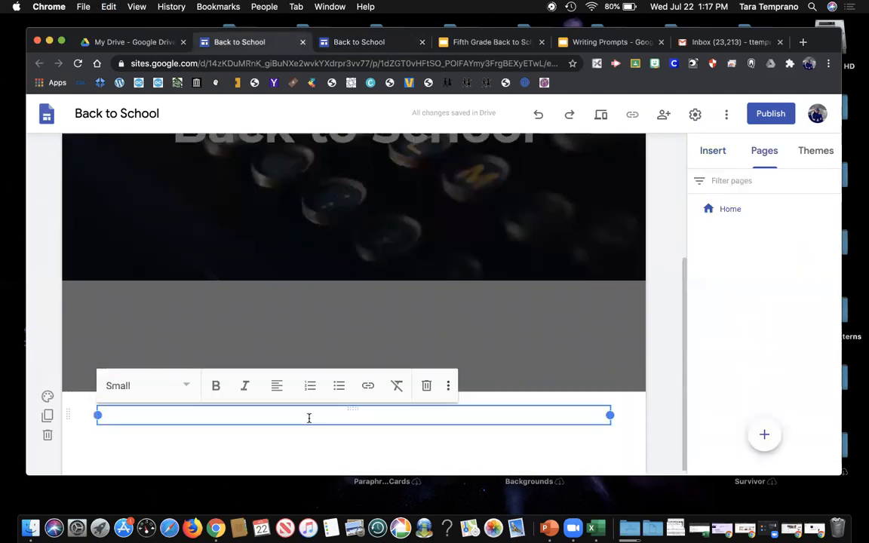
{"action": "key", "text": "super+v"}
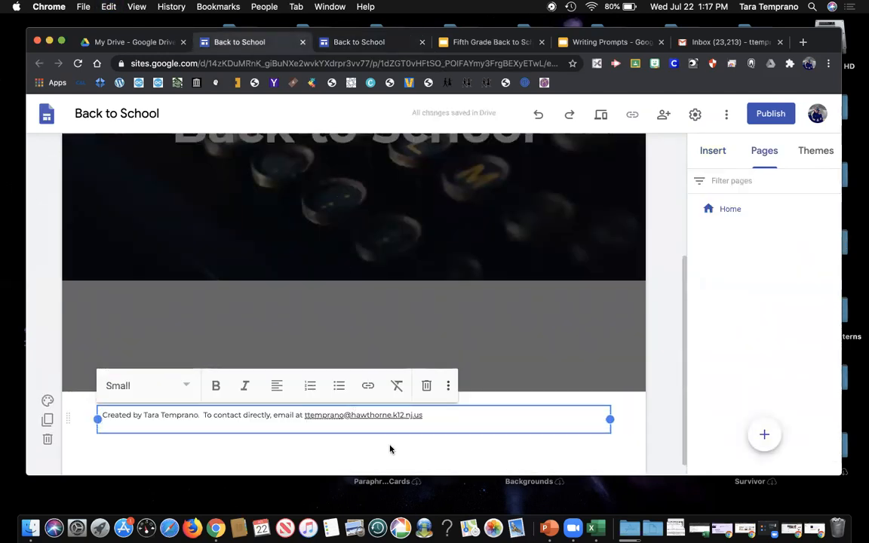
{"action": "key", "text": "BackSpace"}
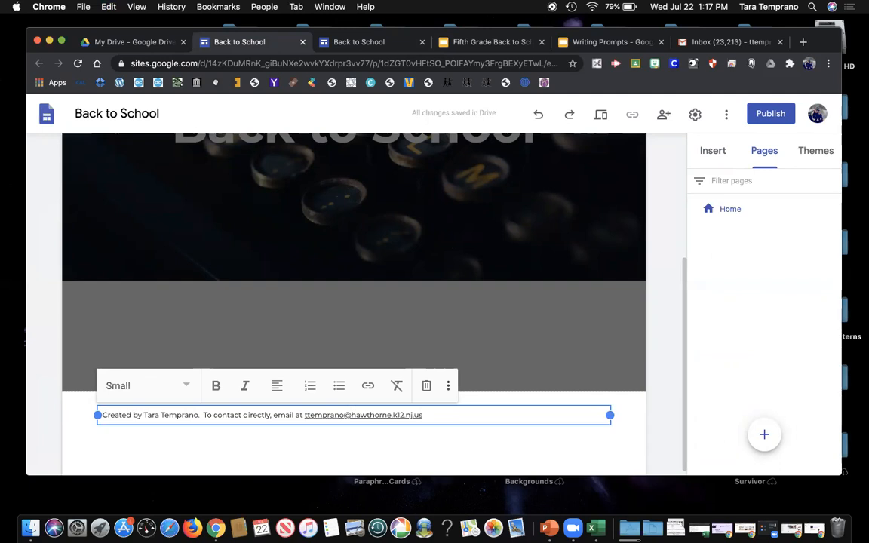
{"action": "type", "text": "or via ClassDojo"}
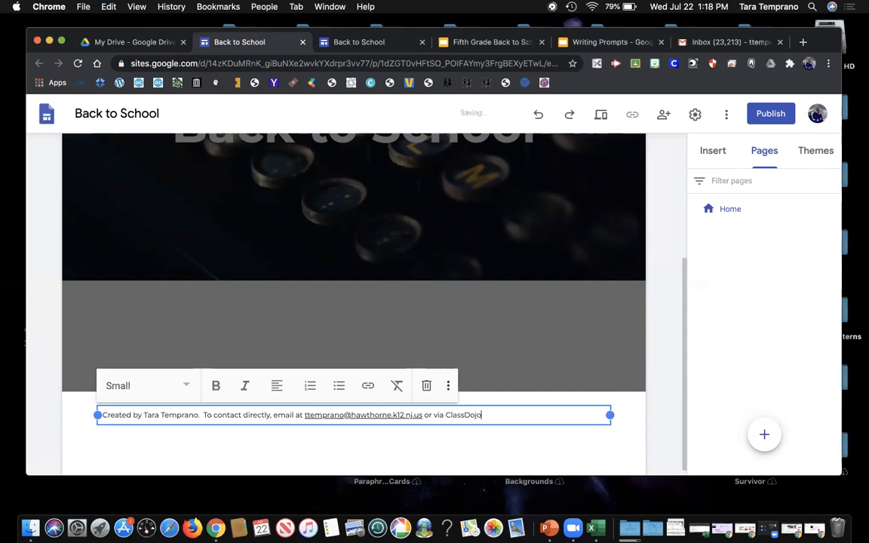
{"action": "left_click", "coordinate": [427, 455]}
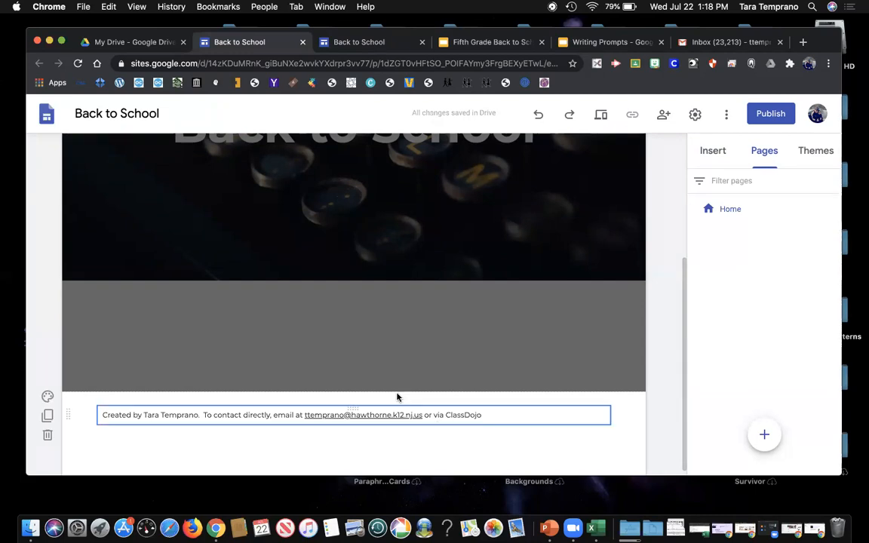
{"action": "left_click", "coordinate": [129, 417]}
{"action": "scroll", "coordinate": [493, 417], "scroll_direction": "up", "scroll_amount": 5}
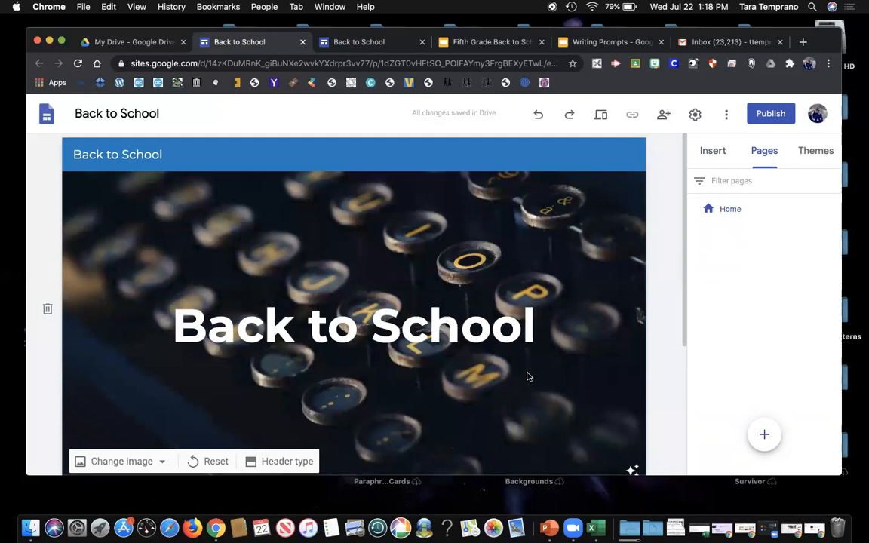
{"action": "scroll", "coordinate": [468, 347], "scroll_direction": "down", "scroll_amount": 4}
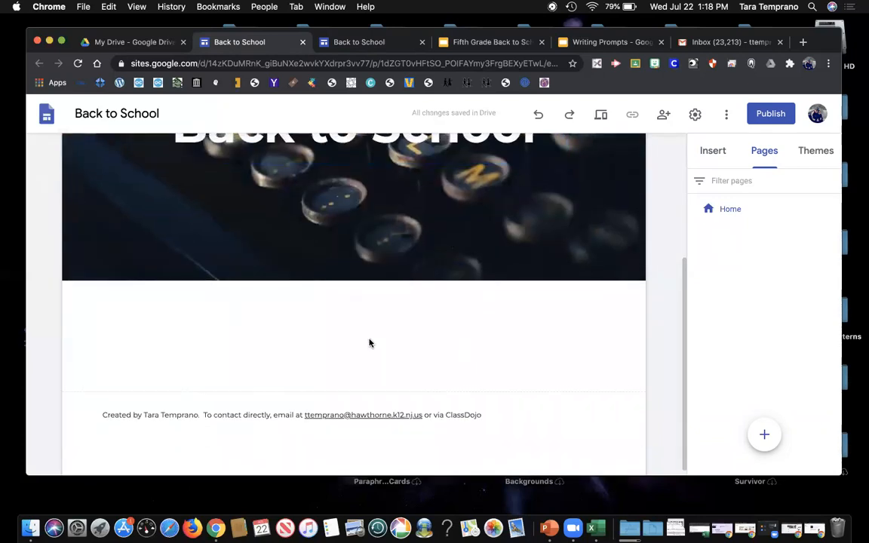
{"action": "mouse_move", "coordinate": [75, 396]}
Step: Copy the welcome text and list of site tabs from the existing Back to School site's home page
{"action": "left_click", "coordinate": [717, 154]}
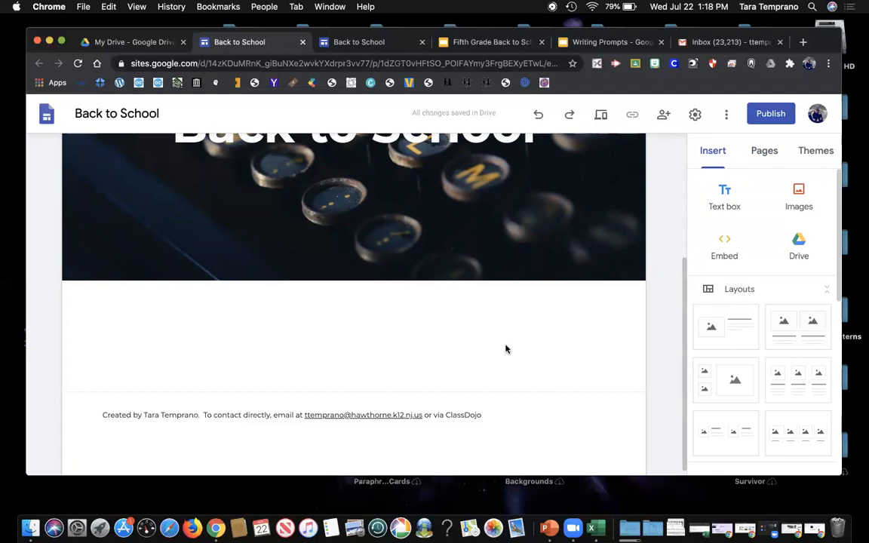
{"action": "left_click", "coordinate": [322, 47]}
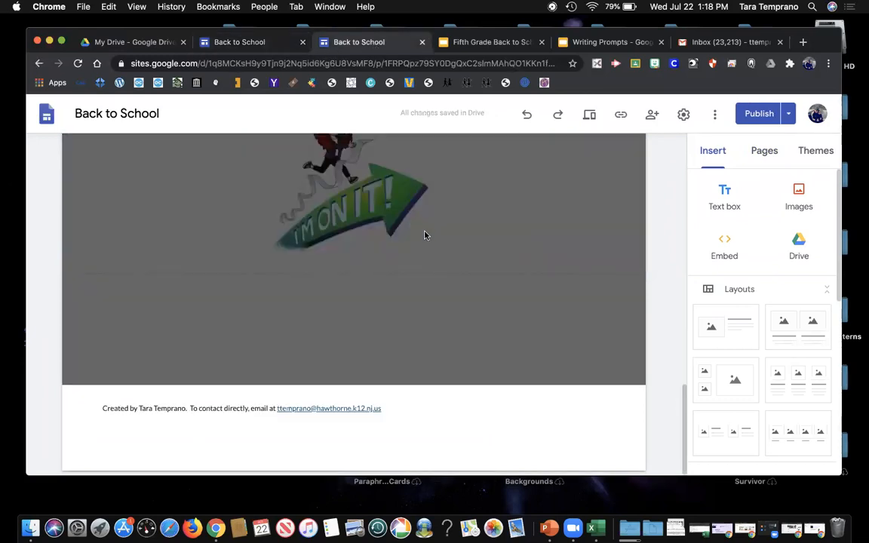
{"action": "scroll", "coordinate": [447, 250], "scroll_direction": "up", "scroll_amount": 15}
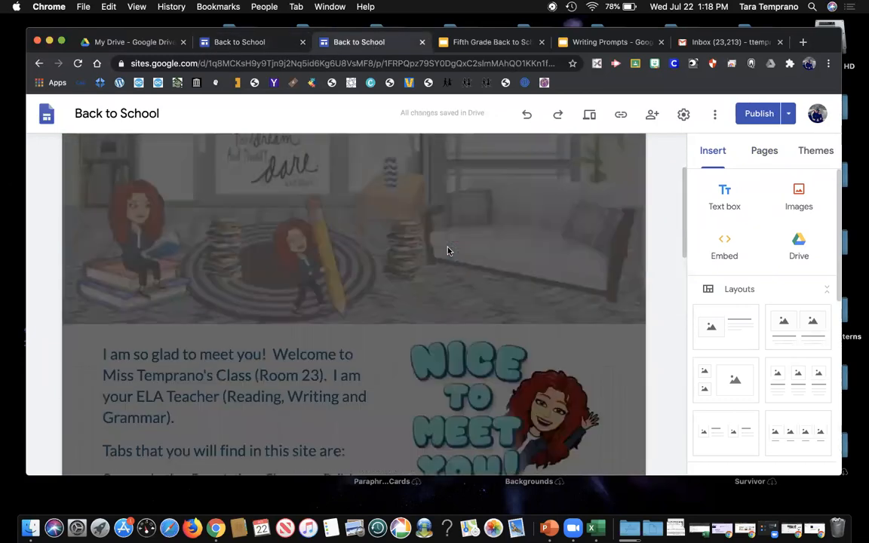
{"action": "scroll", "coordinate": [449, 241], "scroll_direction": "down", "scroll_amount": 5}
{"action": "scroll", "coordinate": [451, 235], "scroll_direction": "down", "scroll_amount": 4}
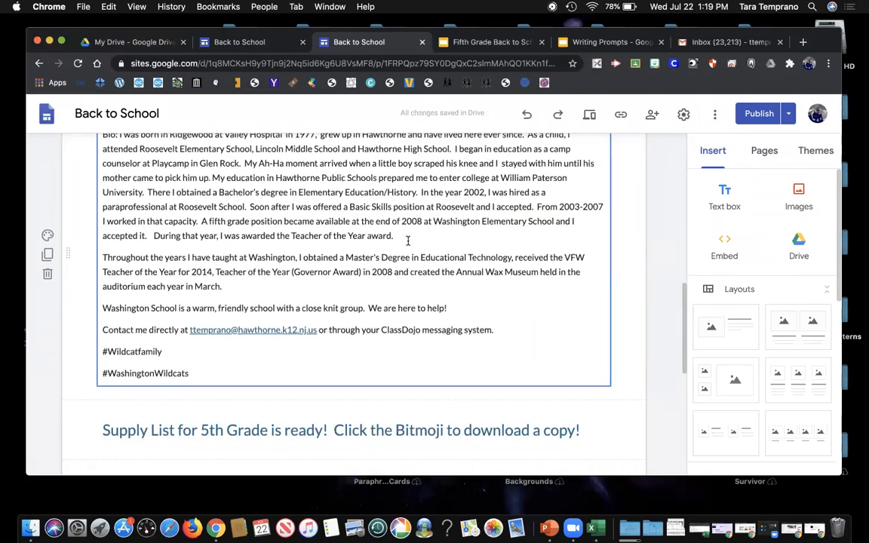
{"action": "scroll", "coordinate": [408, 240], "scroll_direction": "up", "scroll_amount": 2}
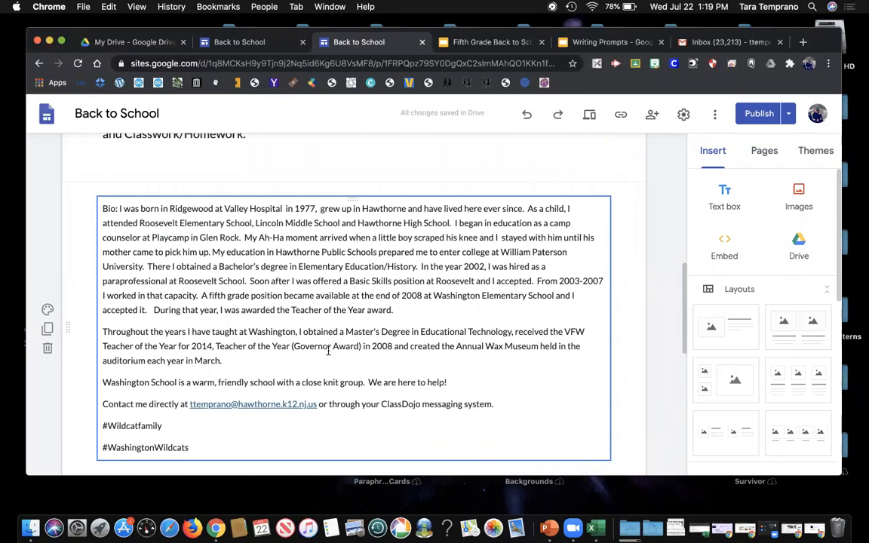
{"action": "scroll", "coordinate": [328, 351], "scroll_direction": "up", "scroll_amount": 5}
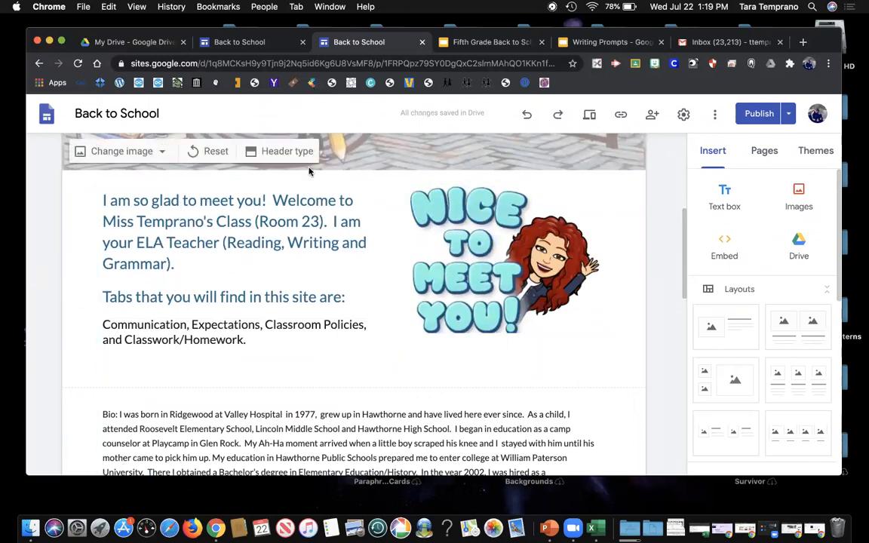
{"action": "left_click_drag", "start_coordinate": [105, 201], "coordinate": [268, 341]}
{"action": "key", "text": "super+c"}
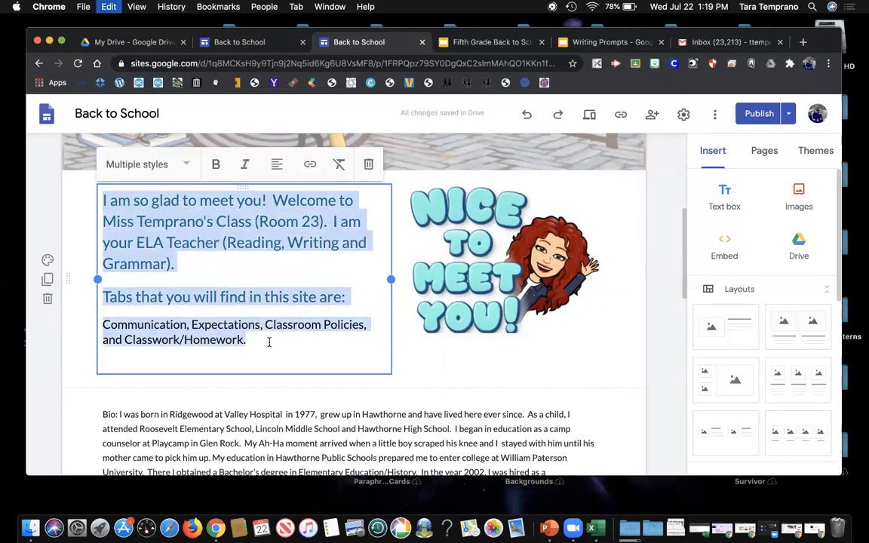
{"action": "left_click", "coordinate": [390, 392]}
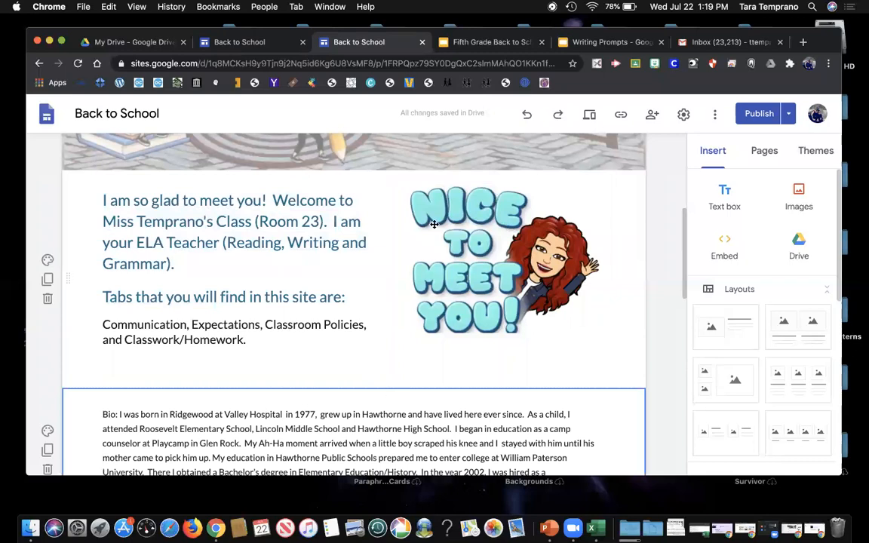
Step: Insert the single image-and-text layout below the new site's header and paste the copied welcome text into its body text box
{"action": "left_click", "coordinate": [252, 42]}
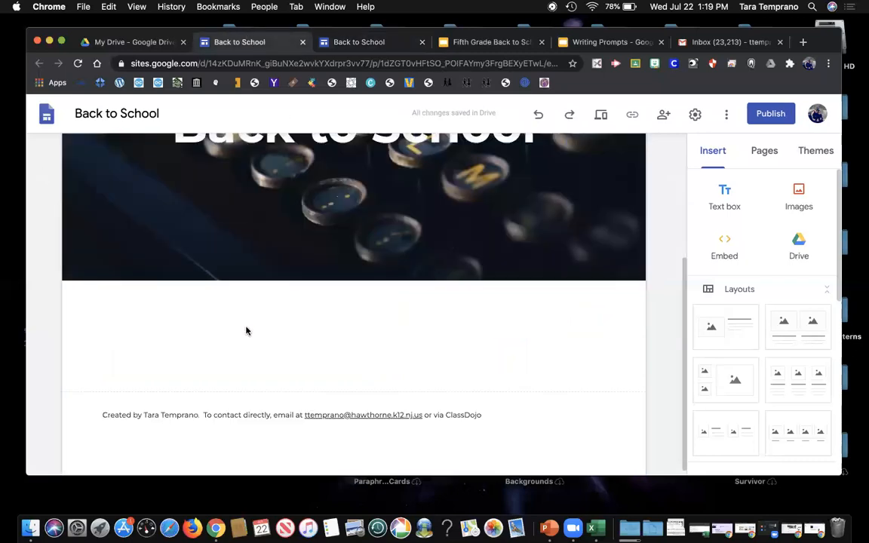
{"action": "left_click", "coordinate": [721, 326]}
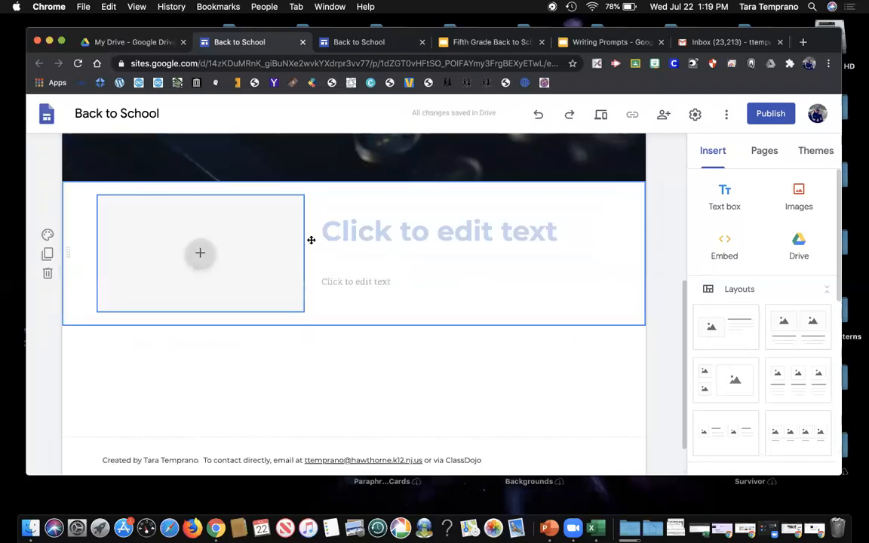
{"action": "left_click", "coordinate": [380, 223]}
{"action": "left_click", "coordinate": [382, 284]}
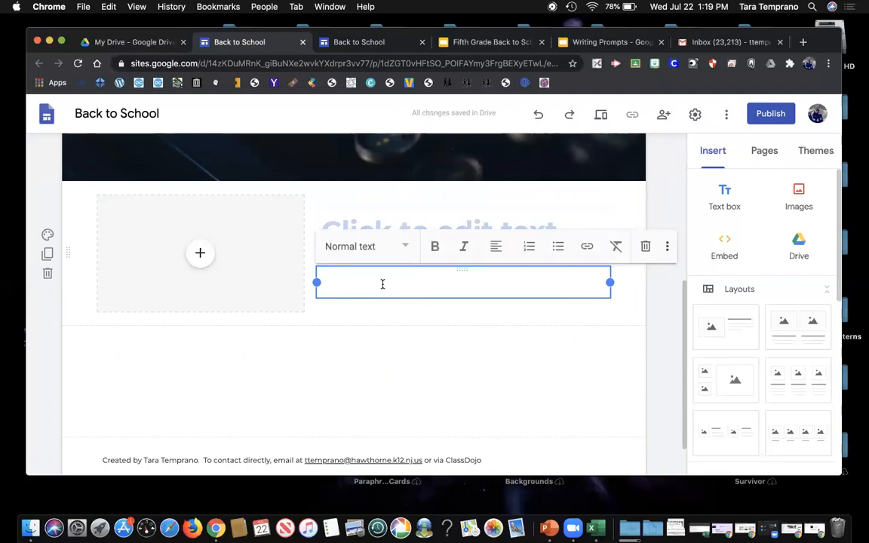
{"action": "key", "text": "super+v"}
{"action": "scroll", "coordinate": [497, 312], "scroll_direction": "down", "scroll_amount": 1}
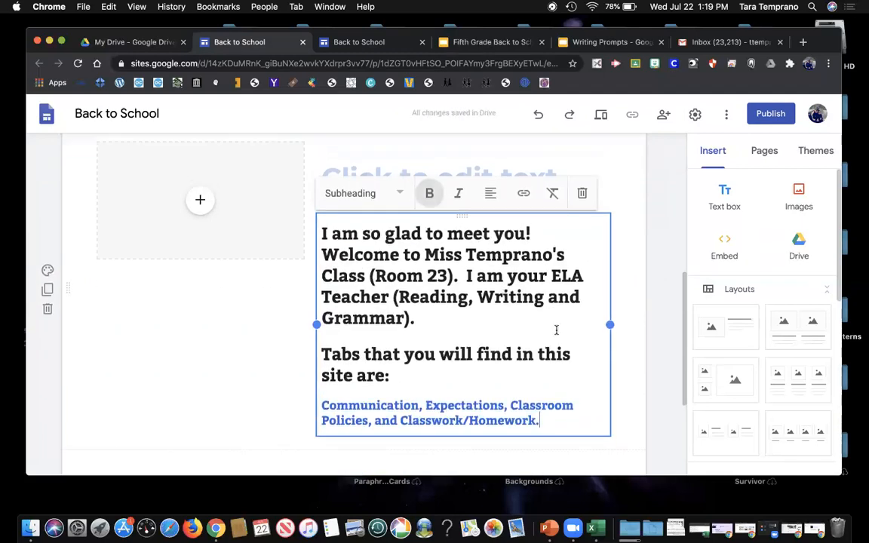
Step: Fill the title above the pasted welcome text with "Glad to Meet You!" and leave title editing
{"action": "scroll", "coordinate": [393, 233], "scroll_direction": "up", "scroll_amount": 1}
{"action": "scroll", "coordinate": [392, 233], "scroll_direction": "up", "scroll_amount": 2}
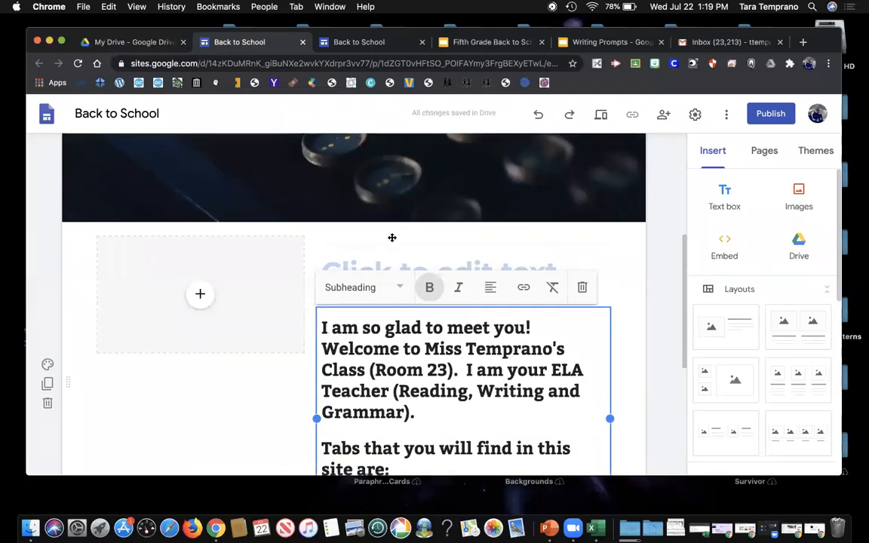
{"action": "left_click", "coordinate": [406, 262]}
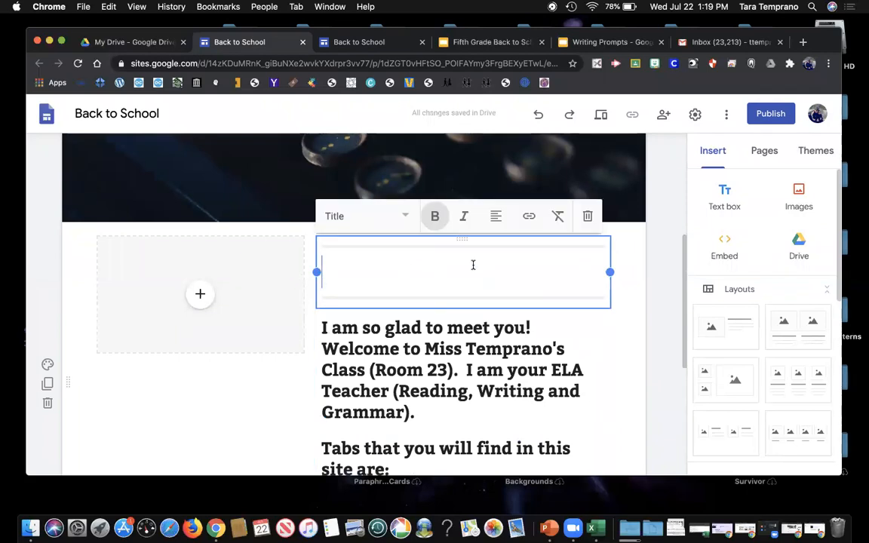
{"action": "type", "text": "Glad to Meet You"}
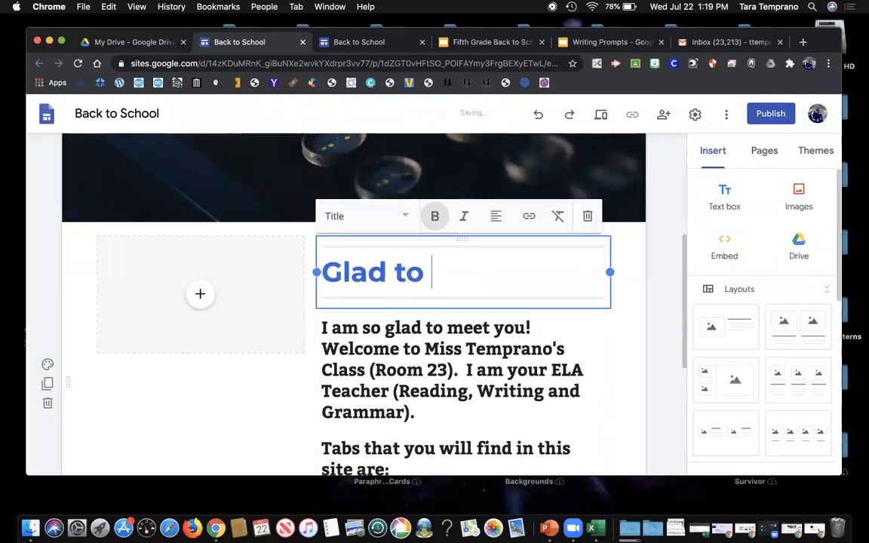
{"action": "type", "text": "!"}
{"action": "left_click", "coordinate": [279, 380]}
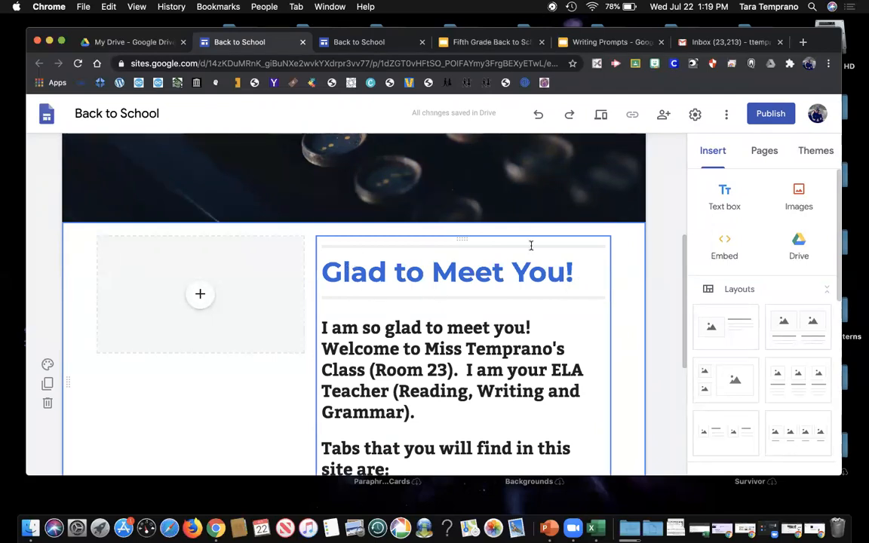
{"action": "scroll", "coordinate": [498, 303], "scroll_direction": "down", "scroll_amount": 2}
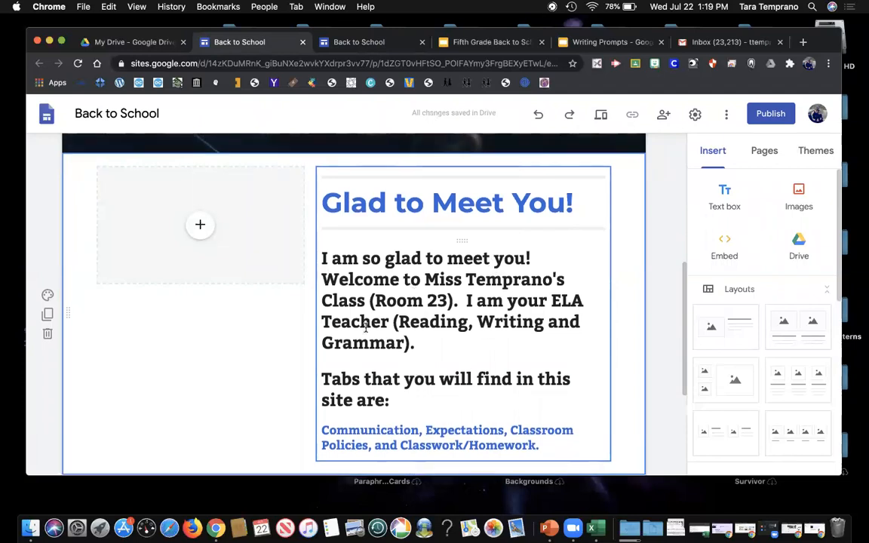
{"action": "scroll", "coordinate": [366, 324], "scroll_direction": "down", "scroll_amount": 3}
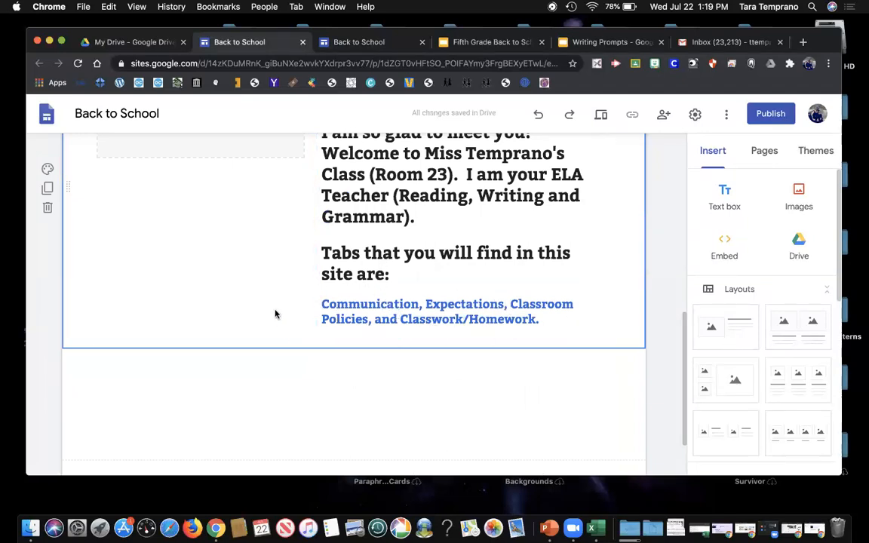
{"action": "scroll", "coordinate": [349, 264], "scroll_direction": "up", "scroll_amount": 5}
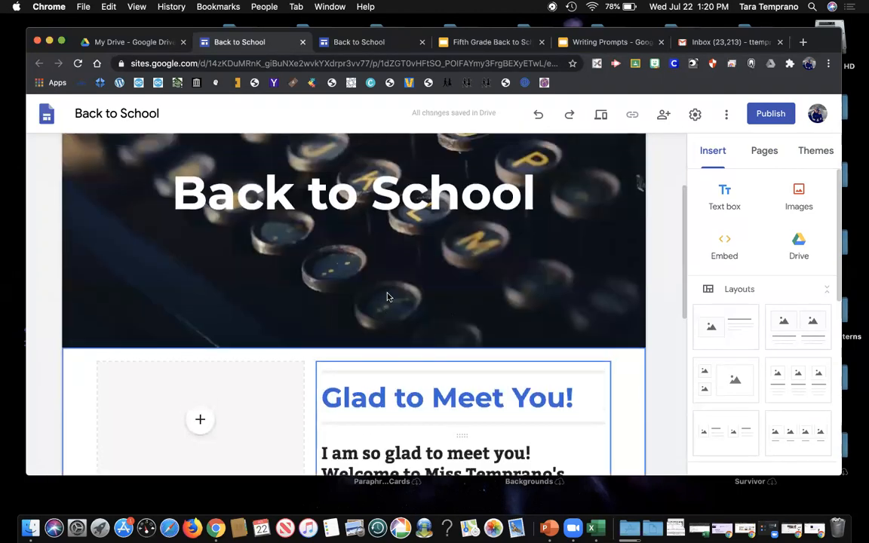
{"action": "scroll", "coordinate": [387, 296], "scroll_direction": "down", "scroll_amount": 5}
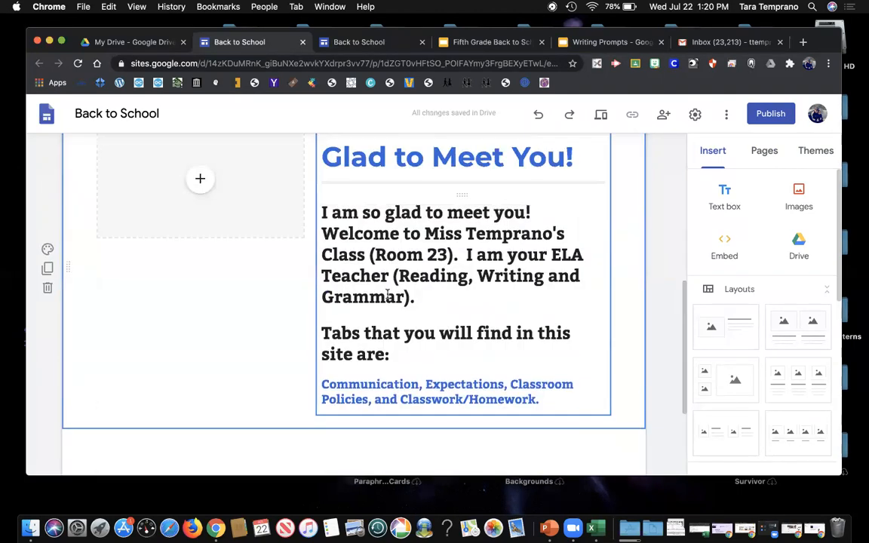
{"action": "left_click", "coordinate": [202, 185]}
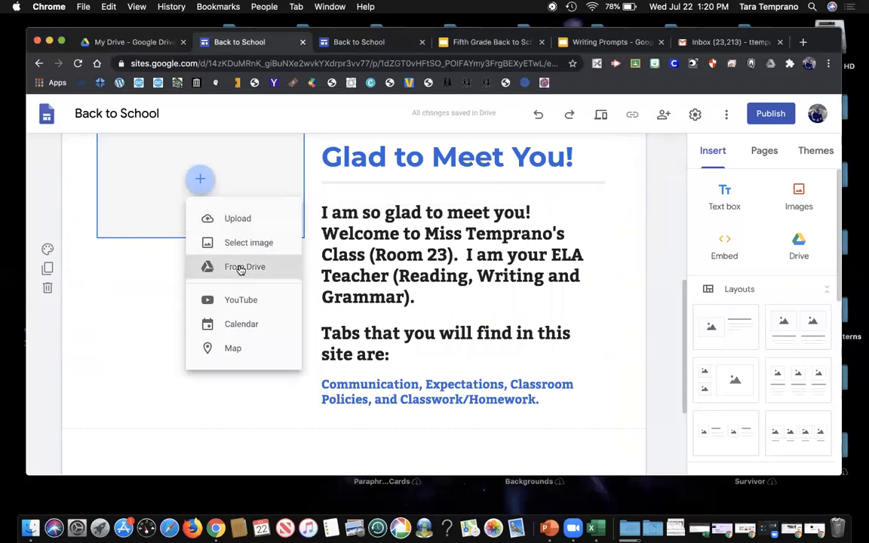
{"action": "left_click", "coordinate": [147, 261]}
{"action": "scroll", "coordinate": [146, 259], "scroll_direction": "up", "scroll_amount": 3}
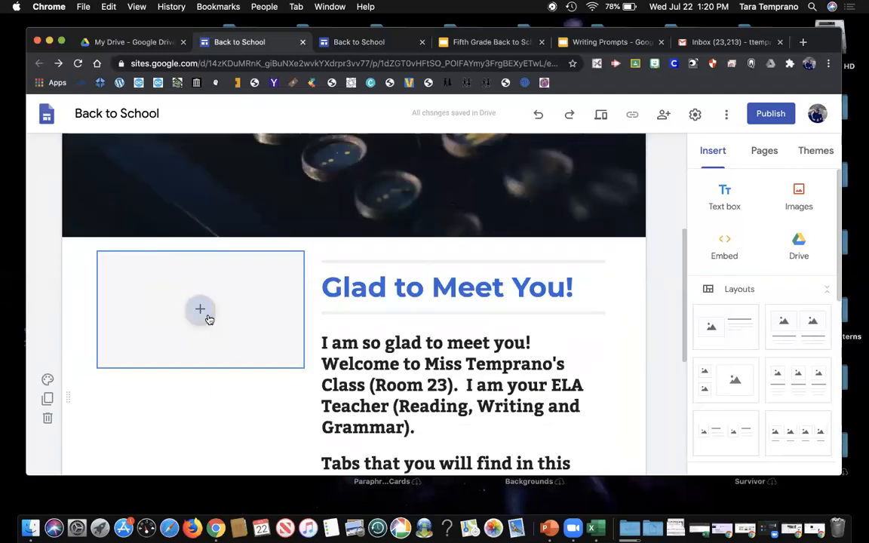
{"action": "left_click", "coordinate": [209, 319]}
{"action": "left_click", "coordinate": [176, 362]}
Step: Fill the image placeholder beside the welcome text with the Jun 23, 2020 green classroom picture from Google Photos, and deselect it
{"action": "left_click", "coordinate": [199, 322]}
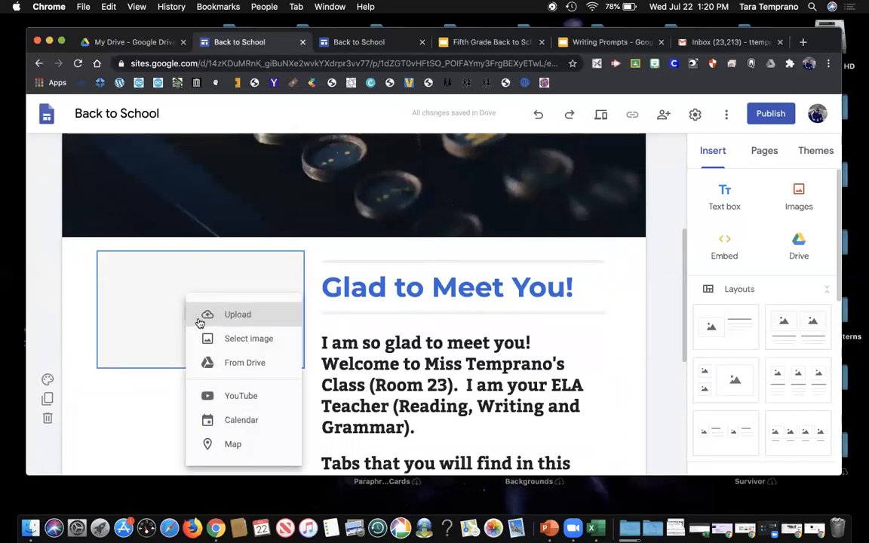
{"action": "left_click", "coordinate": [238, 336]}
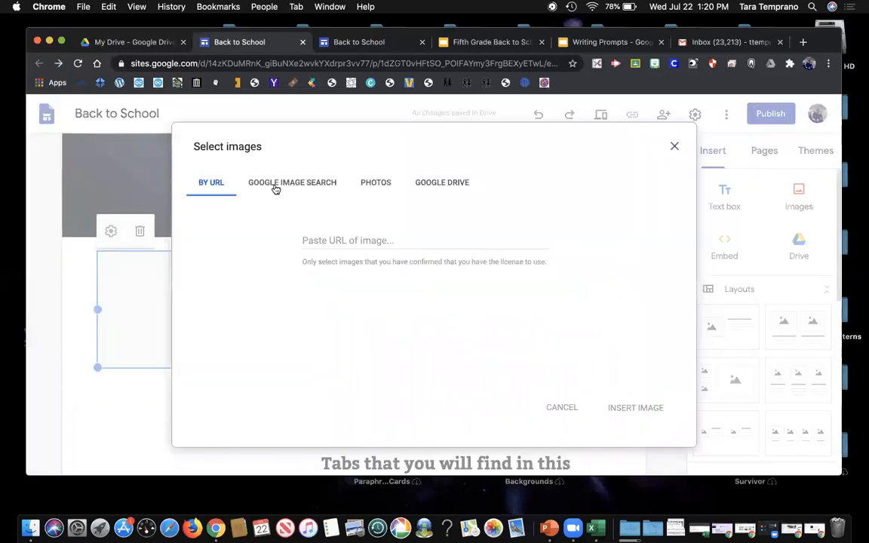
{"action": "left_click", "coordinate": [376, 183]}
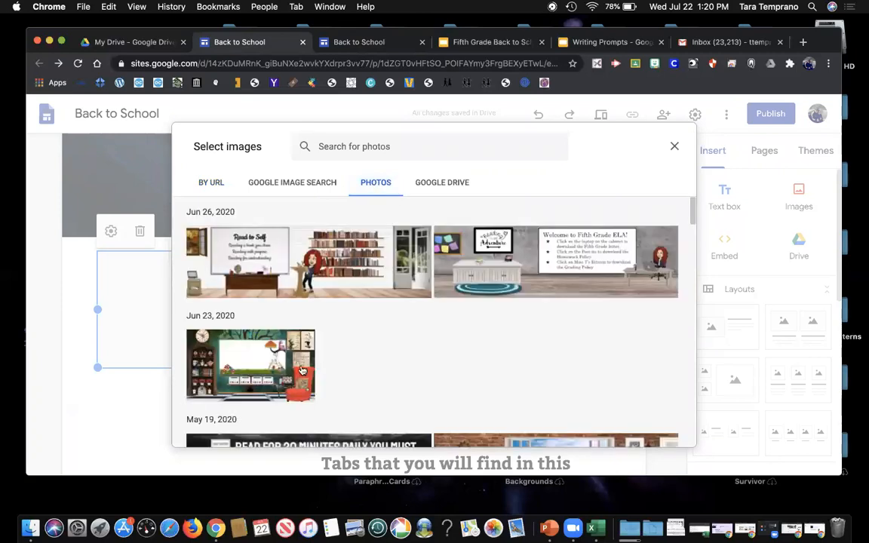
{"action": "left_click", "coordinate": [268, 366]}
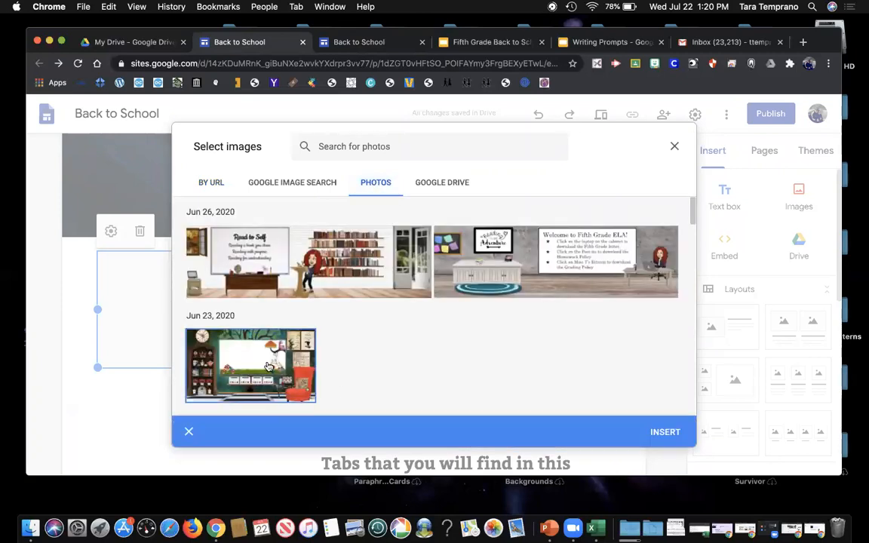
{"action": "left_click", "coordinate": [664, 432]}
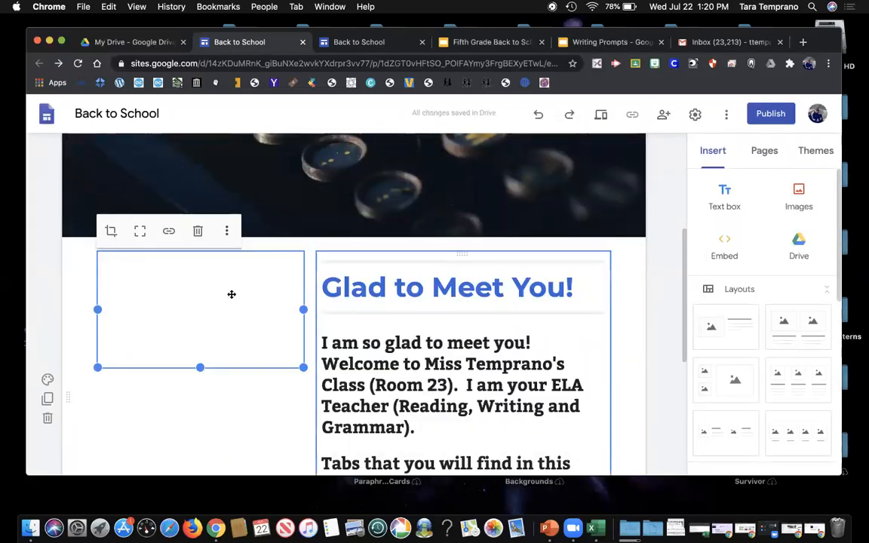
{"action": "left_click", "coordinate": [204, 396]}
{"action": "left_click", "coordinate": [243, 317]}
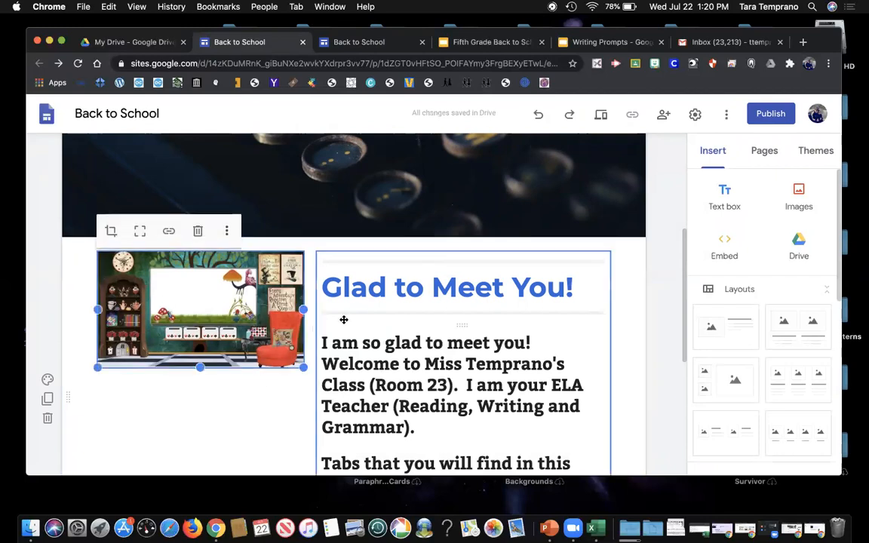
{"action": "left_click", "coordinate": [231, 394]}
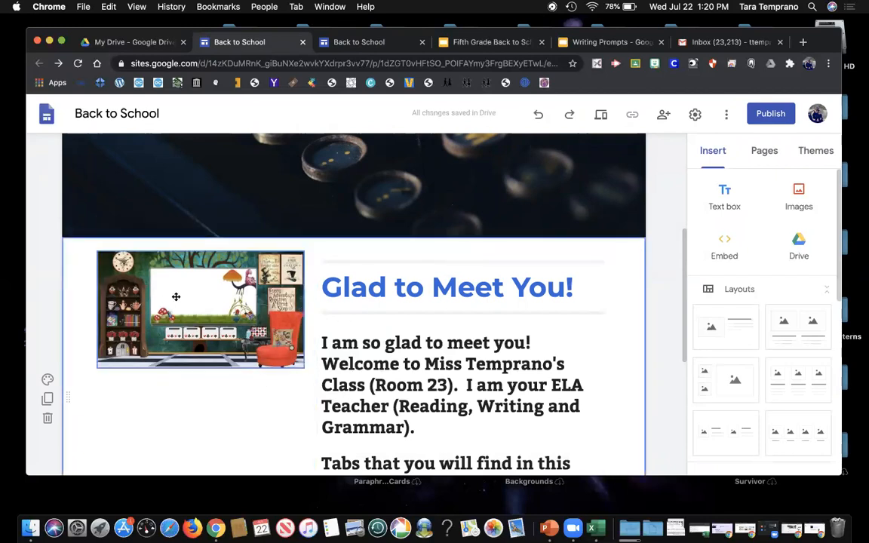
Step: Replace the word "Tabs" with "Pages" in the line introducing the list of site sections, and leave text editing
{"action": "scroll", "coordinate": [243, 340], "scroll_direction": "down", "scroll_amount": 3}
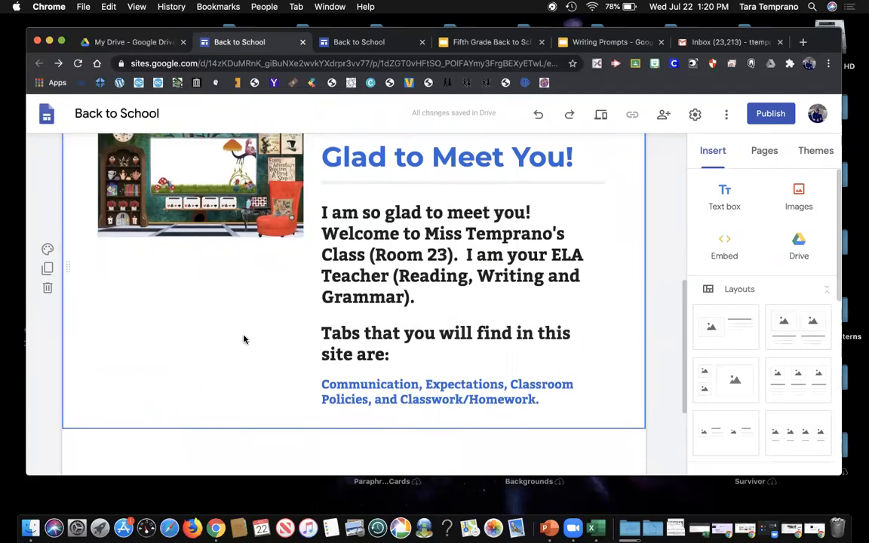
{"action": "scroll", "coordinate": [243, 339], "scroll_direction": "down", "scroll_amount": 3}
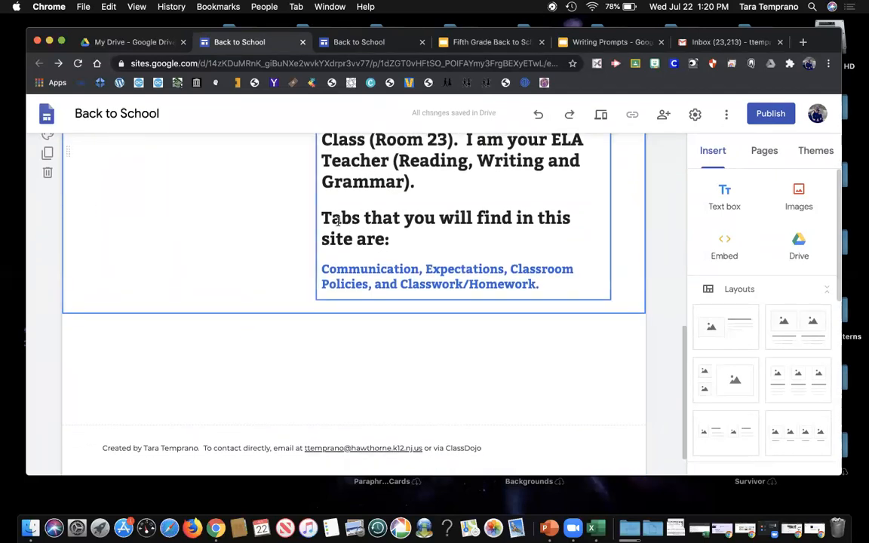
{"action": "left_click_drag", "start_coordinate": [354, 219], "coordinate": [357, 219]}
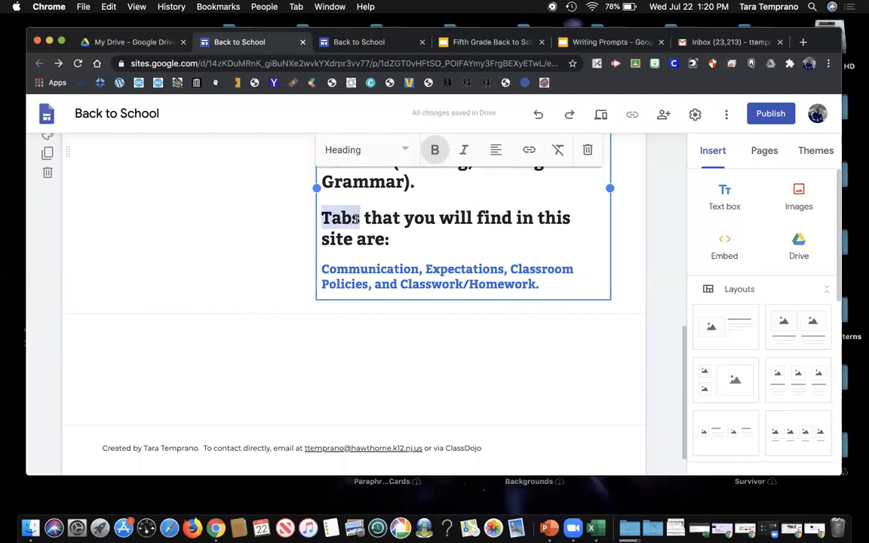
{"action": "type", "text": "Pages"}
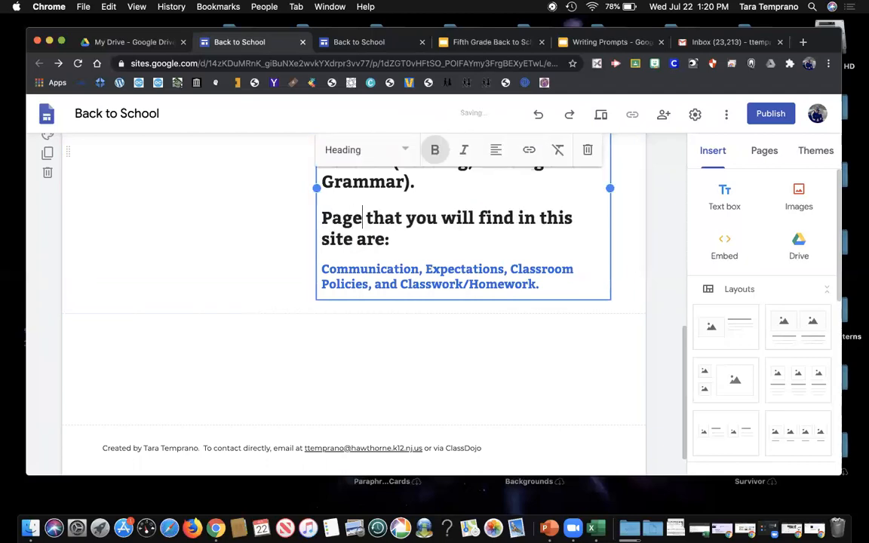
{"action": "scroll", "coordinate": [337, 290], "scroll_direction": "down", "scroll_amount": 1}
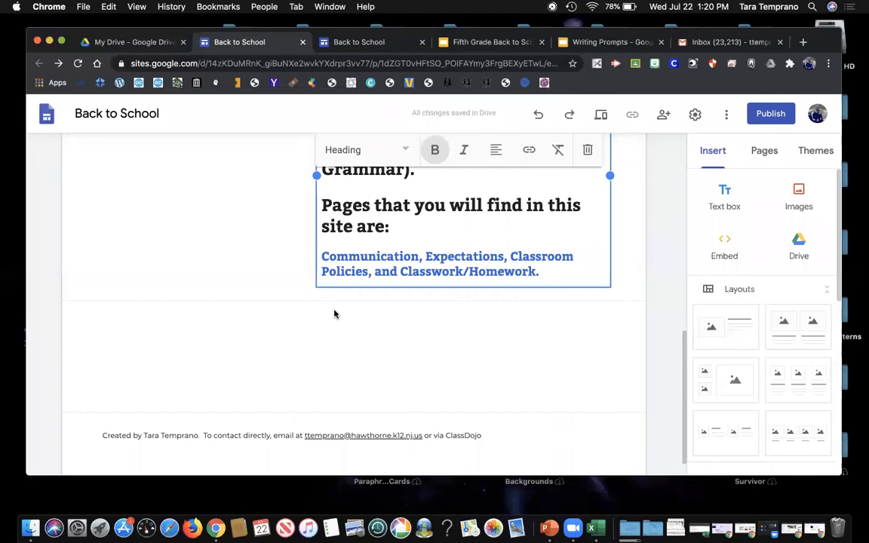
{"action": "left_click", "coordinate": [334, 315]}
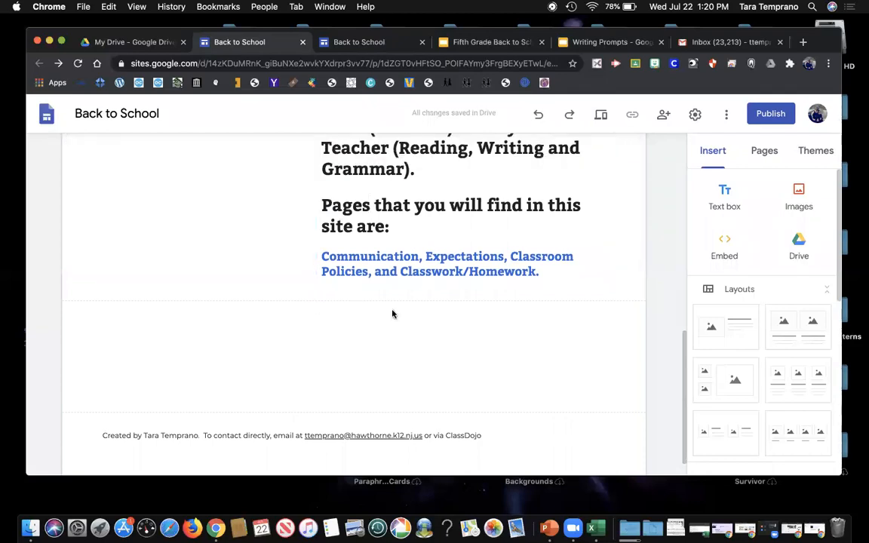
Step: Move the title and welcome text block to the other side of the classroom picture, so the text comes first
{"action": "scroll", "coordinate": [393, 314], "scroll_direction": "up", "scroll_amount": 5}
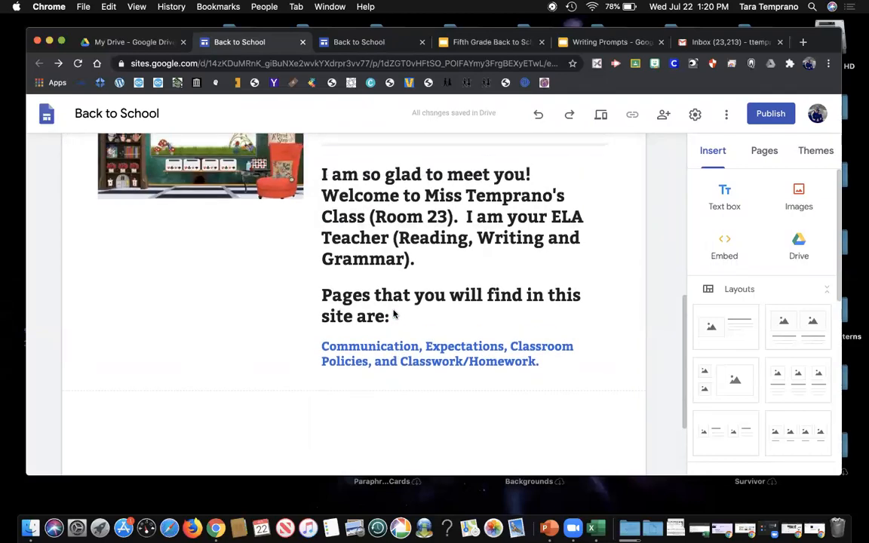
{"action": "scroll", "coordinate": [393, 312], "scroll_direction": "down", "scroll_amount": 3}
{"action": "scroll", "coordinate": [393, 310], "scroll_direction": "down", "scroll_amount": 2}
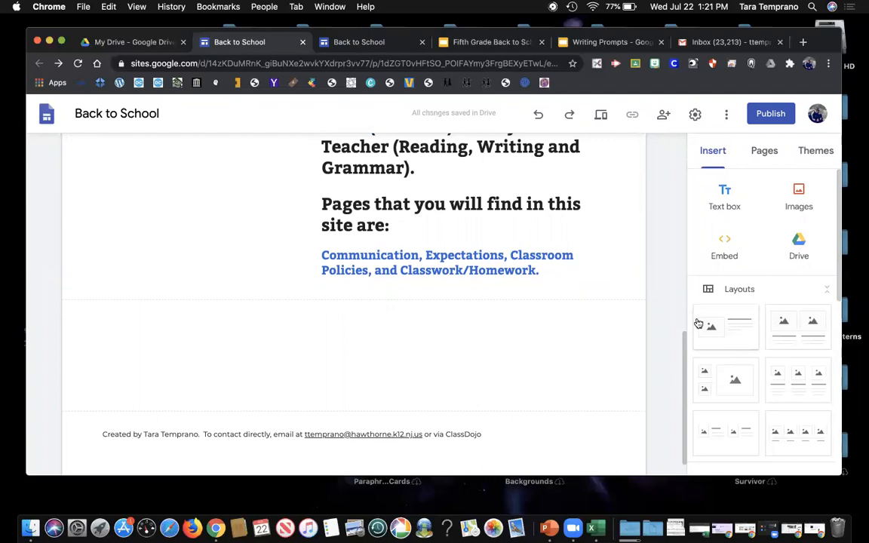
{"action": "scroll", "coordinate": [430, 280], "scroll_direction": "up", "scroll_amount": 5}
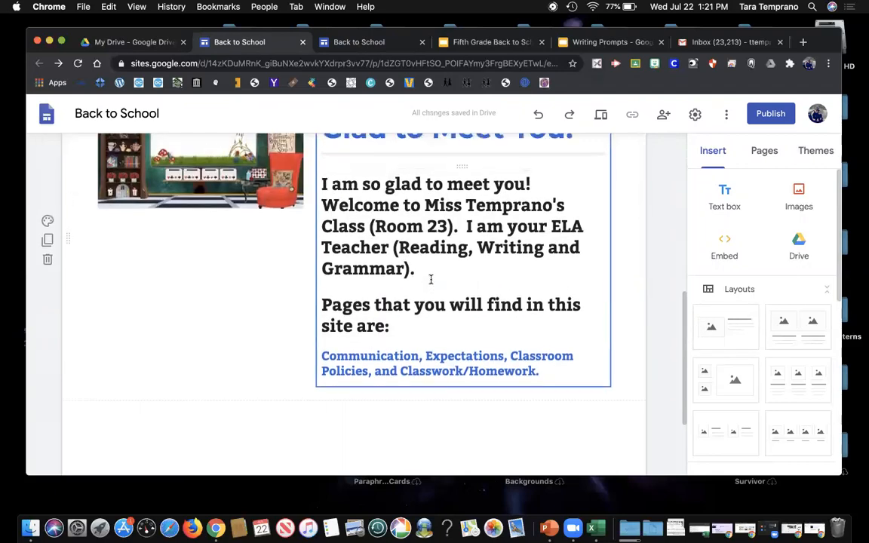
{"action": "scroll", "coordinate": [430, 280], "scroll_direction": "up", "scroll_amount": 1}
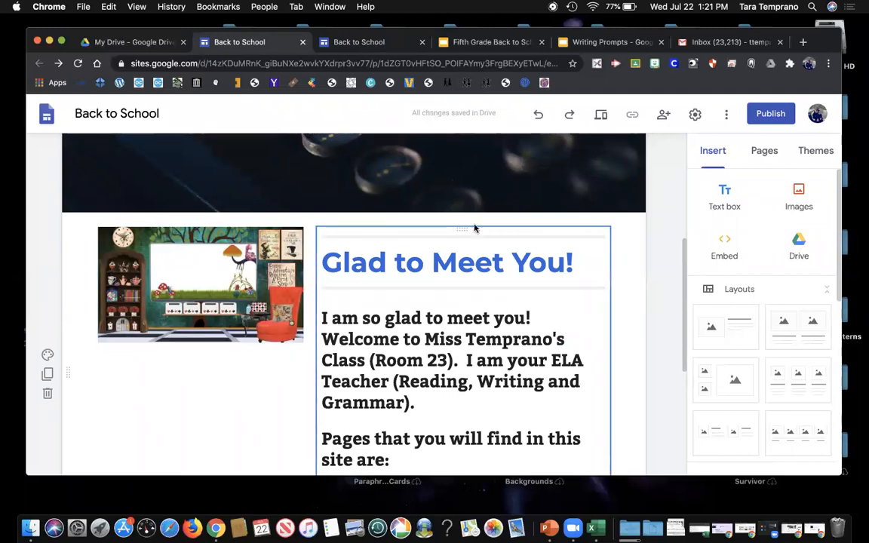
{"action": "left_click_drag", "start_coordinate": [459, 228], "coordinate": [92, 288]}
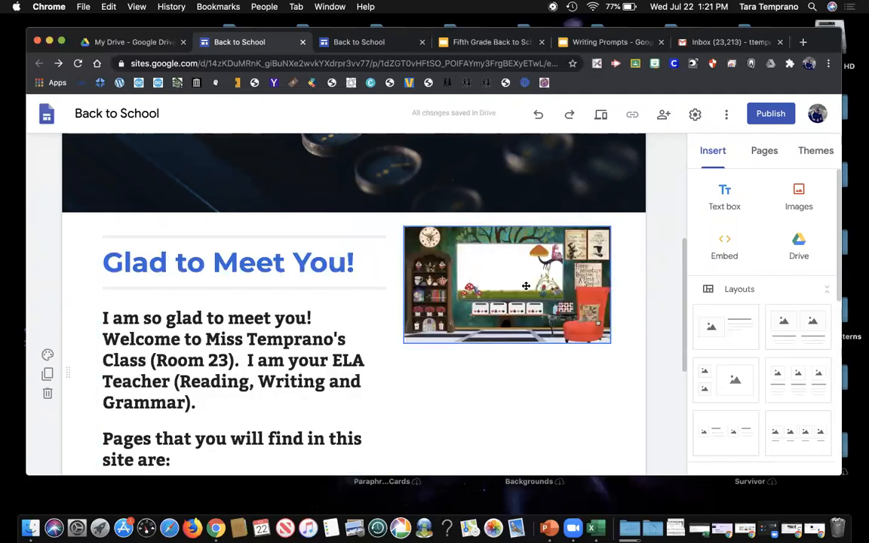
Step: Adjust the classroom picture's height slightly from its lower edge and deselect it
{"action": "scroll", "coordinate": [538, 290], "scroll_direction": "down", "scroll_amount": 2}
{"action": "left_click", "coordinate": [506, 256]}
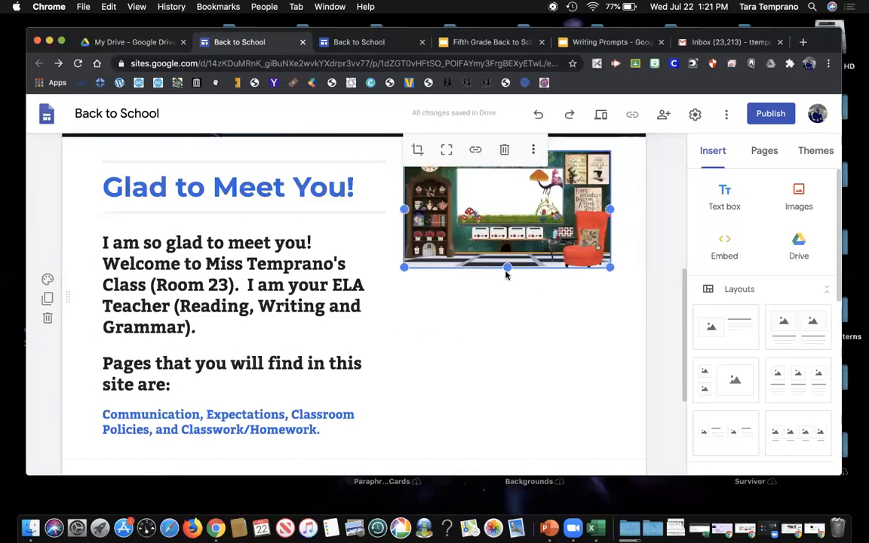
{"action": "mouse_move", "coordinate": [508, 268]}
{"action": "left_mouse_down"}
{"action": "mouse_move", "coordinate": [508, 296]}
{"action": "mouse_move", "coordinate": [509, 265]}
{"action": "left_mouse_up"}
{"action": "left_click", "coordinate": [519, 300]}
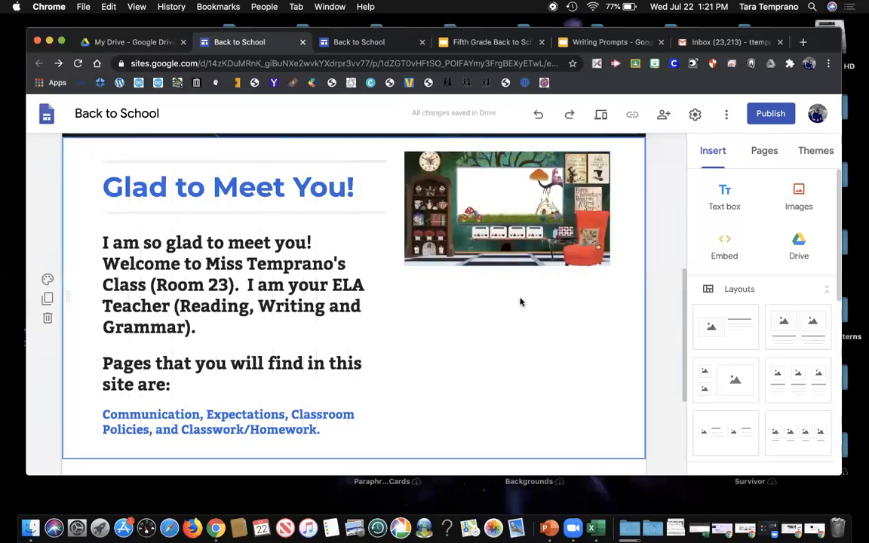
{"action": "left_click", "coordinate": [530, 255]}
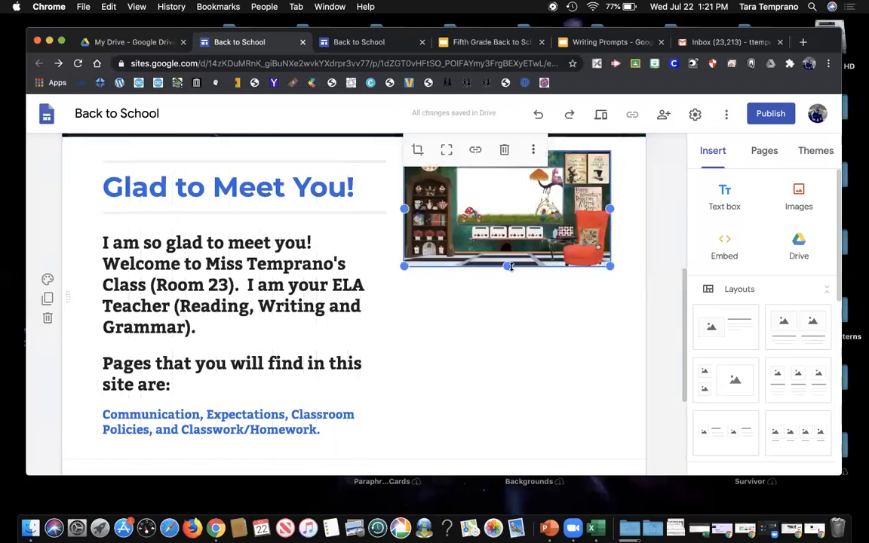
{"action": "left_click_drag", "start_coordinate": [508, 270], "coordinate": [509, 269]}
{"action": "left_click", "coordinate": [513, 289]}
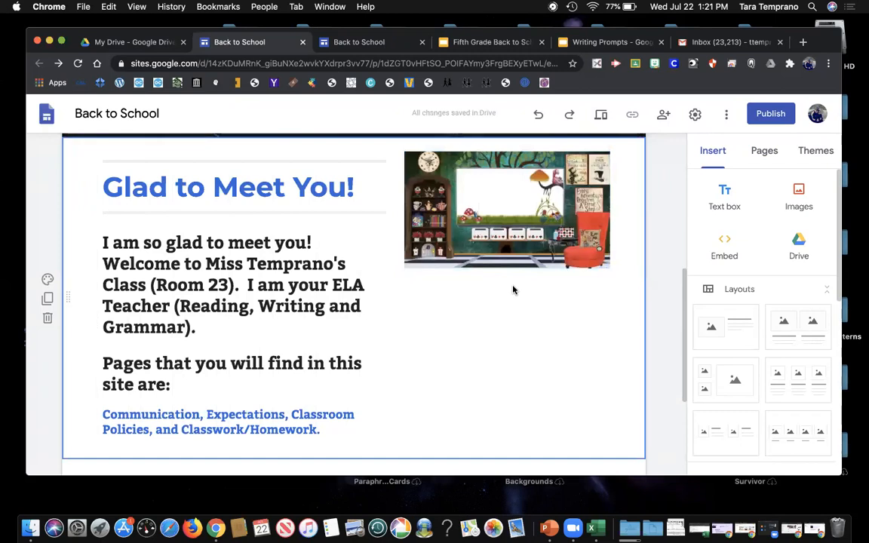
Step: Insert an empty text box in a new section between the welcome content and the footer
{"action": "scroll", "coordinate": [513, 290], "scroll_direction": "down", "scroll_amount": 1}
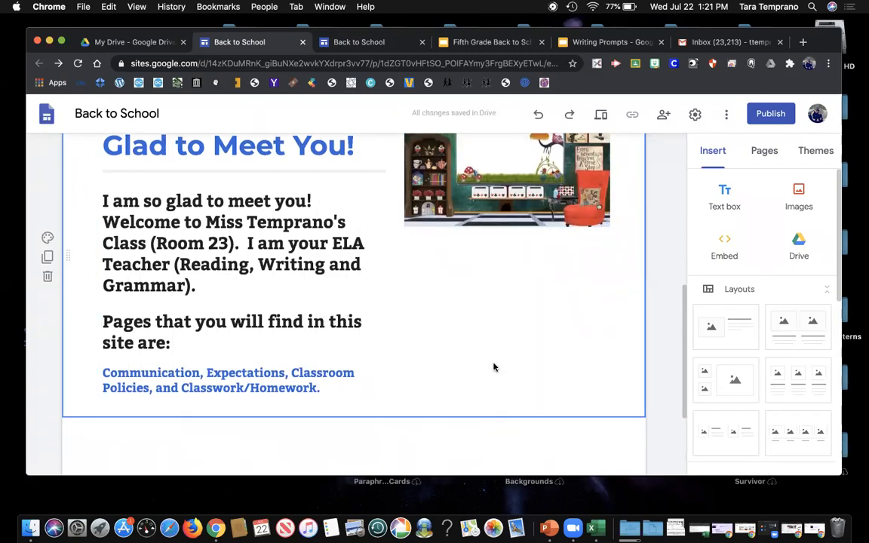
{"action": "scroll", "coordinate": [494, 368], "scroll_direction": "down", "scroll_amount": 3}
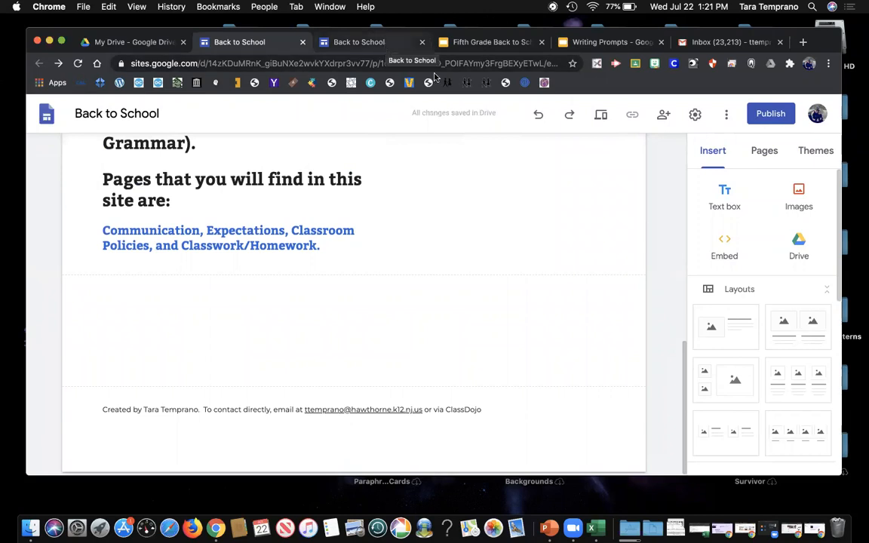
{"action": "left_click", "coordinate": [724, 197]}
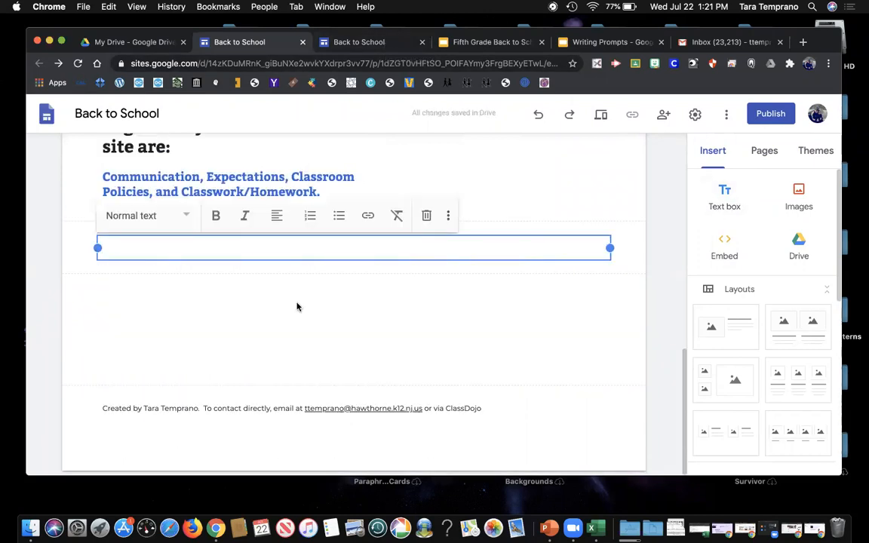
Step: Copy the whole bio text from the existing Back to School site, from "Bio:" through "#WashingtonWildcats"
{"action": "left_click", "coordinate": [362, 42]}
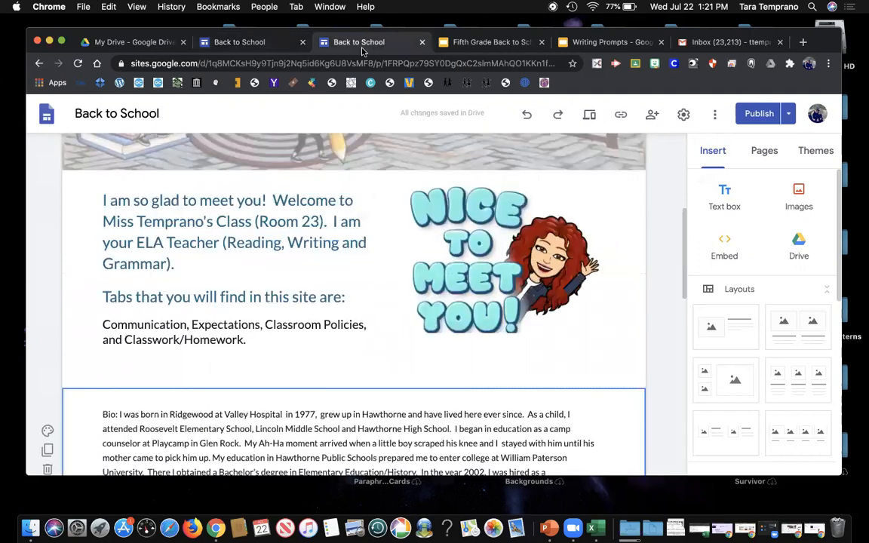
{"action": "scroll", "coordinate": [359, 317], "scroll_direction": "down", "scroll_amount": 3}
{"action": "left_click", "coordinate": [360, 316]}
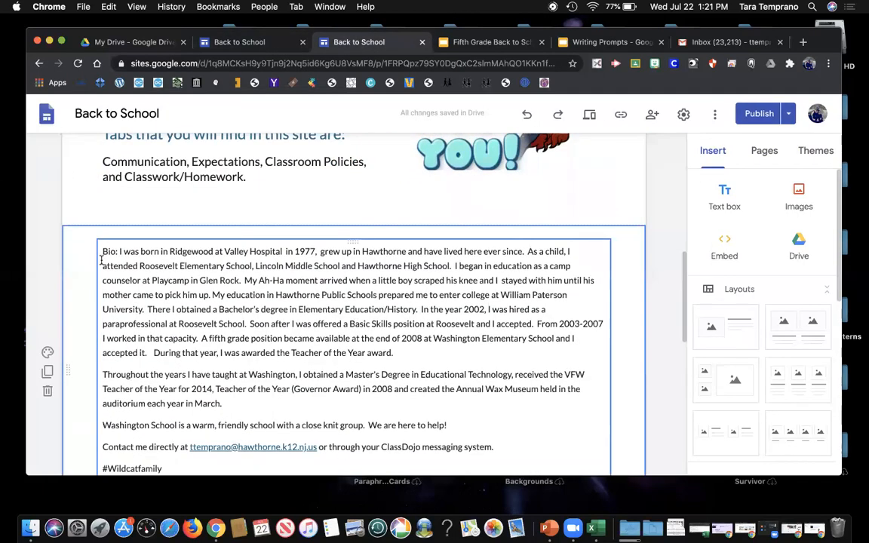
{"action": "left_click_drag", "start_coordinate": [102, 251], "coordinate": [371, 464]}
{"action": "scroll", "coordinate": [372, 465], "scroll_direction": "down", "scroll_amount": 5}
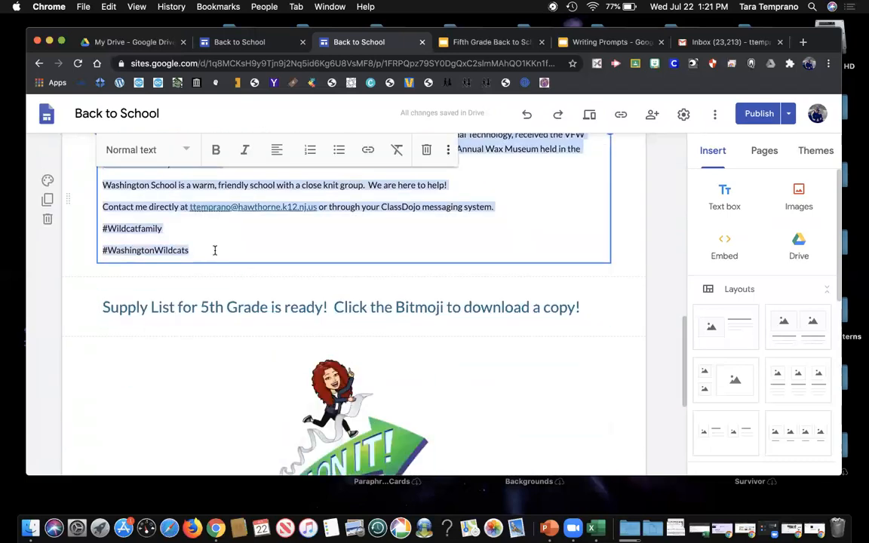
{"action": "right_click", "coordinate": [178, 185]}
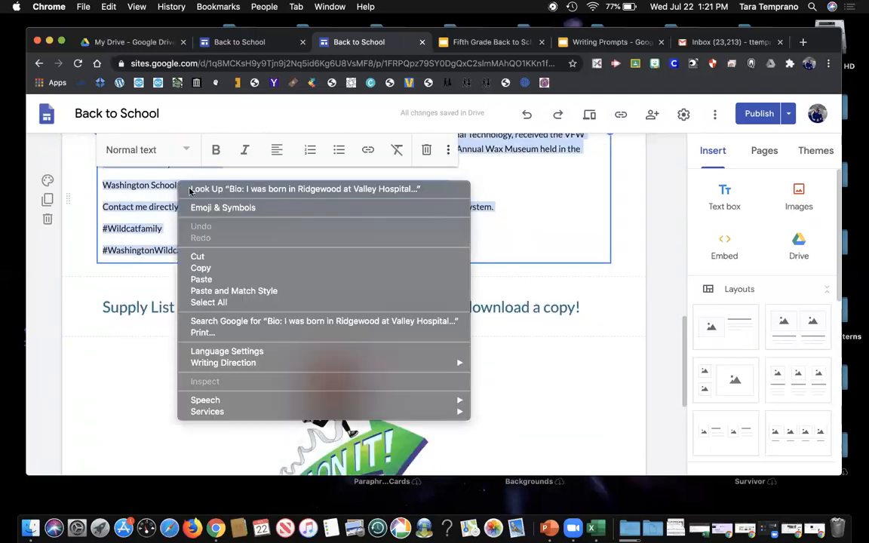
{"action": "left_click", "coordinate": [223, 270]}
Step: Paste the copied bio into the empty text box on the new Back to School site and deselect it
{"action": "left_click", "coordinate": [220, 43]}
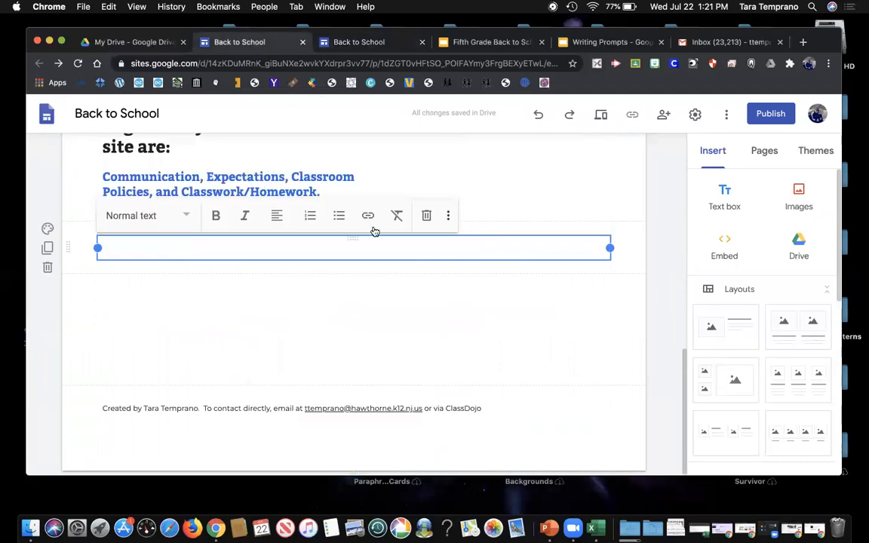
{"action": "key", "text": "super+v"}
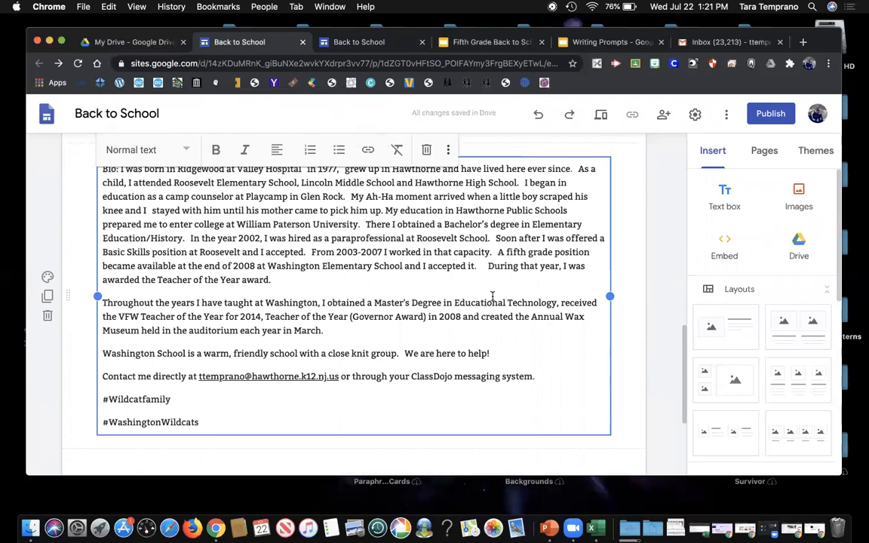
{"action": "left_click", "coordinate": [625, 437]}
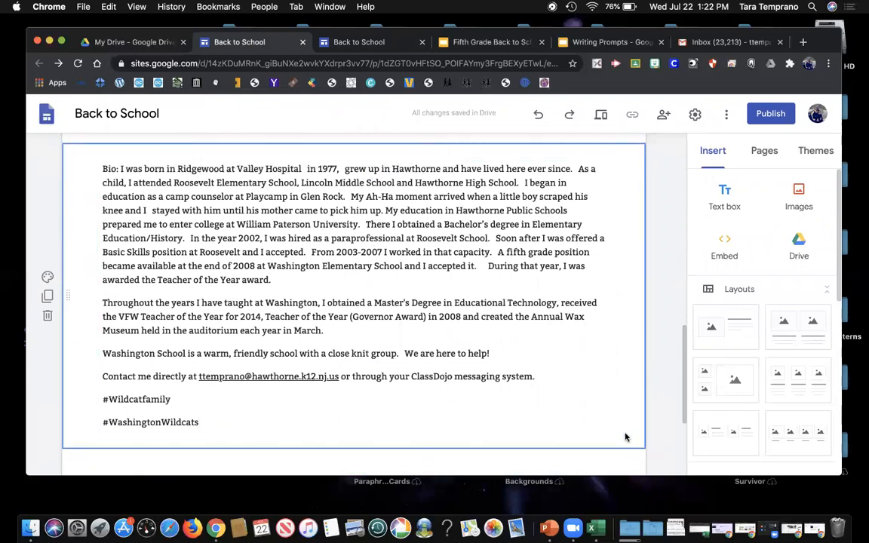
Step: Examine the supply list section below the bio on the existing site for comparison, and return to the new site
{"action": "scroll", "coordinate": [625, 437], "scroll_direction": "up", "scroll_amount": 2}
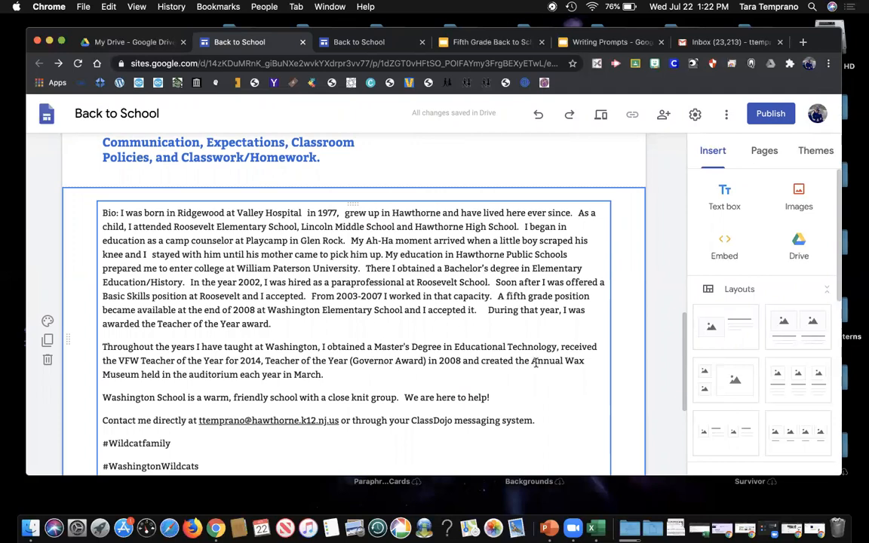
{"action": "scroll", "coordinate": [534, 364], "scroll_direction": "down", "scroll_amount": 10}
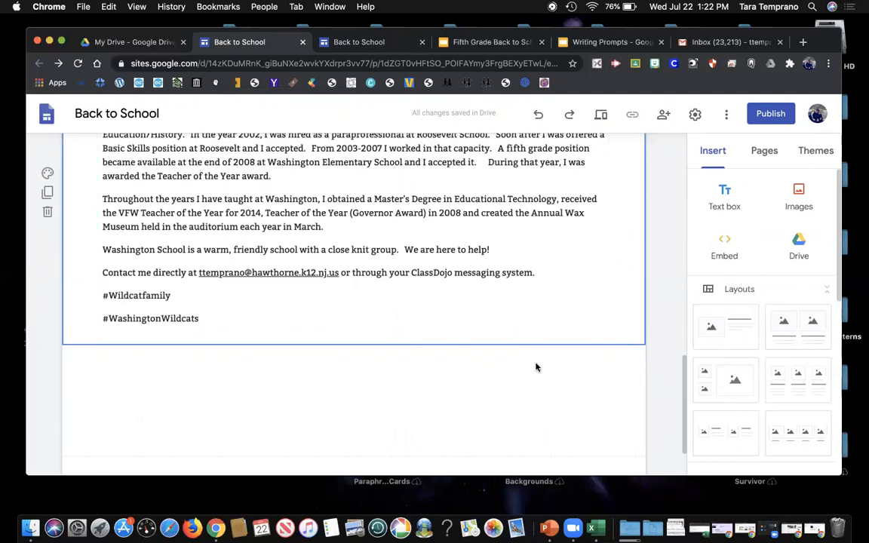
{"action": "scroll", "coordinate": [535, 367], "scroll_direction": "up", "scroll_amount": 15}
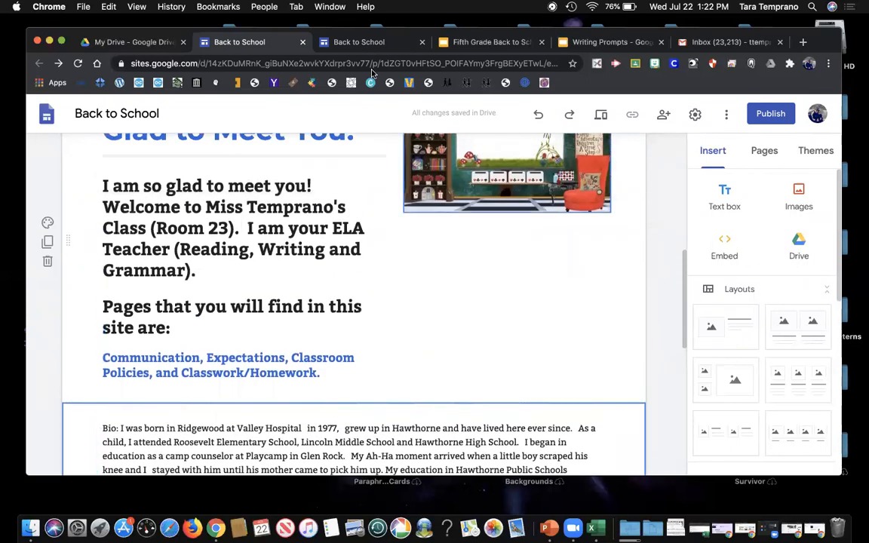
{"action": "left_click", "coordinate": [369, 42]}
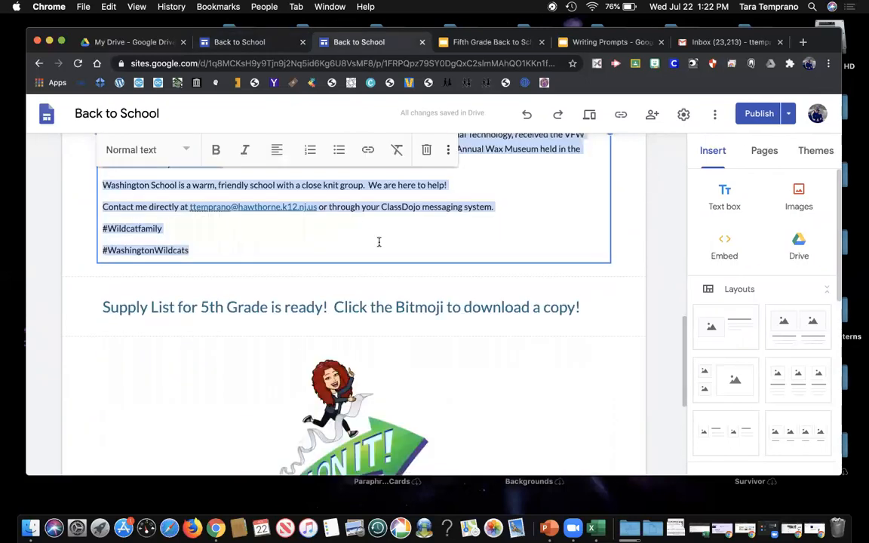
{"action": "left_click", "coordinate": [618, 281]}
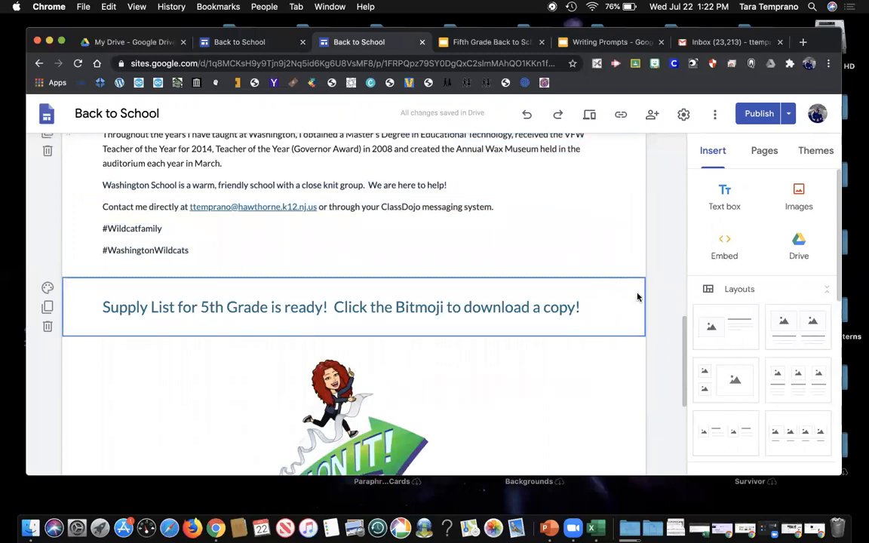
{"action": "left_click", "coordinate": [638, 353]}
{"action": "left_click", "coordinate": [634, 329]}
{"action": "scroll", "coordinate": [632, 329], "scroll_direction": "down", "scroll_amount": 5}
{"action": "scroll", "coordinate": [632, 330], "scroll_direction": "up", "scroll_amount": 10}
{"action": "left_click", "coordinate": [278, 46]}
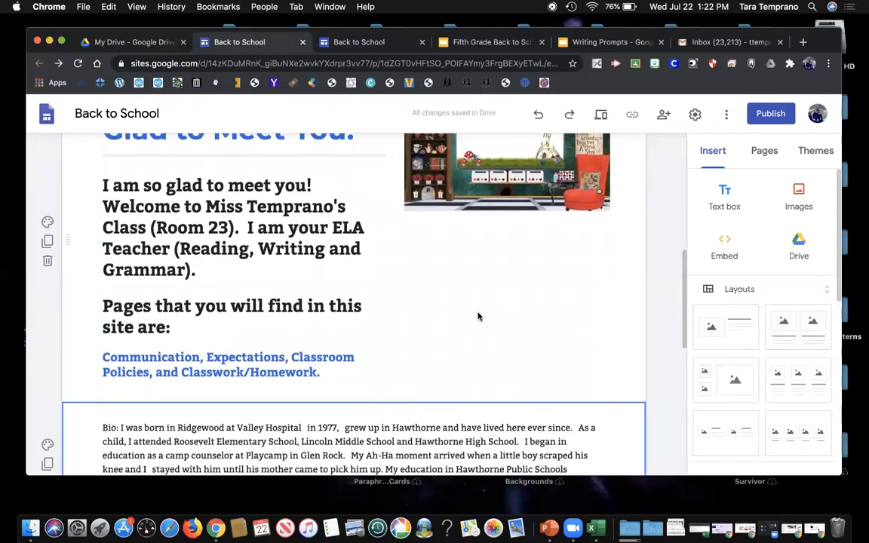
Step: Review the new home page between its header and footer, and show the site's list of pages
{"action": "scroll", "coordinate": [477, 316], "scroll_direction": "down", "scroll_amount": 10}
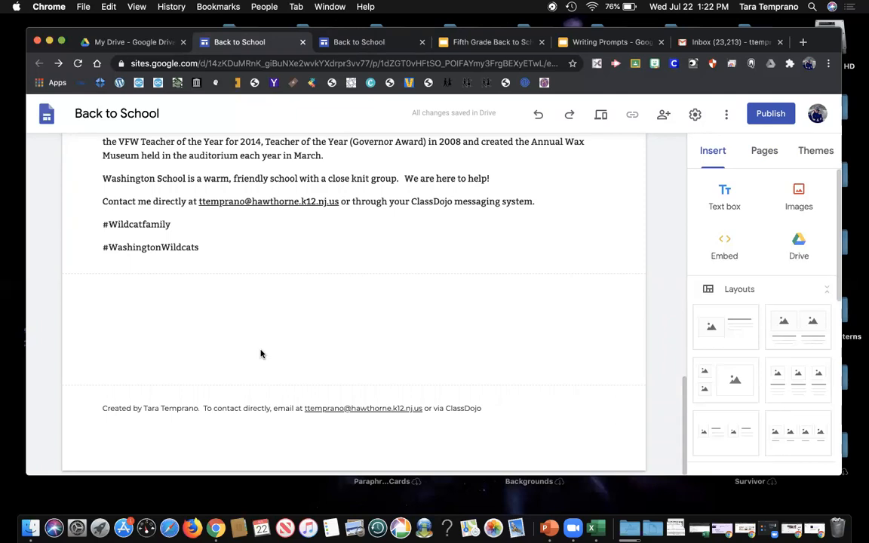
{"action": "scroll", "coordinate": [266, 330], "scroll_direction": "up", "scroll_amount": 15}
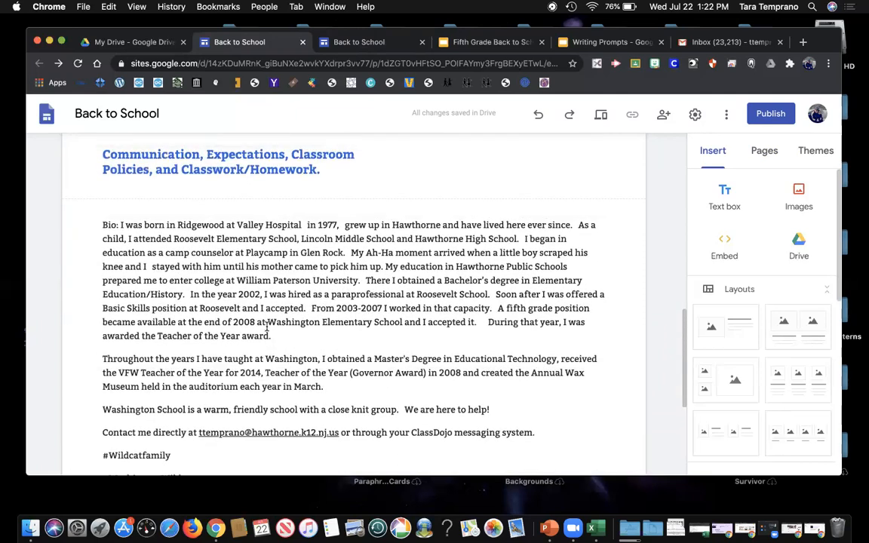
{"action": "scroll", "coordinate": [266, 331], "scroll_direction": "up", "scroll_amount": 8}
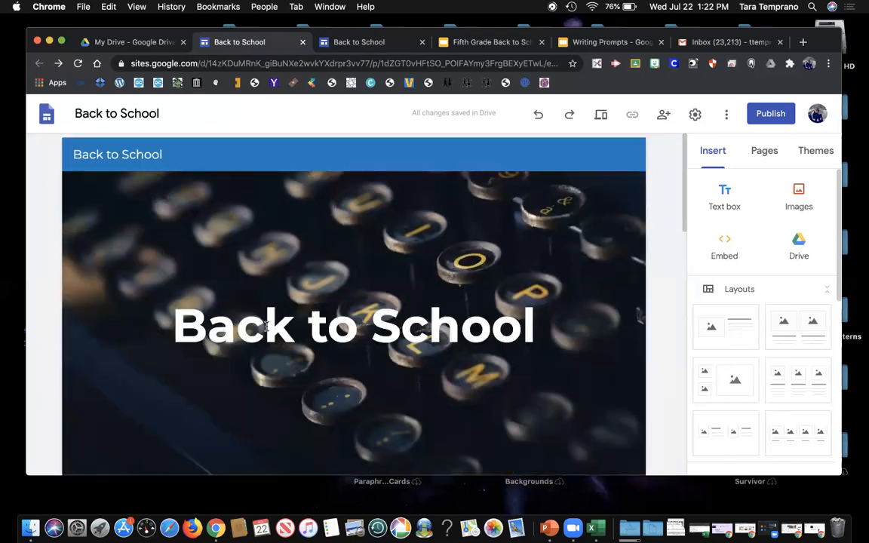
{"action": "left_click", "coordinate": [765, 155]}
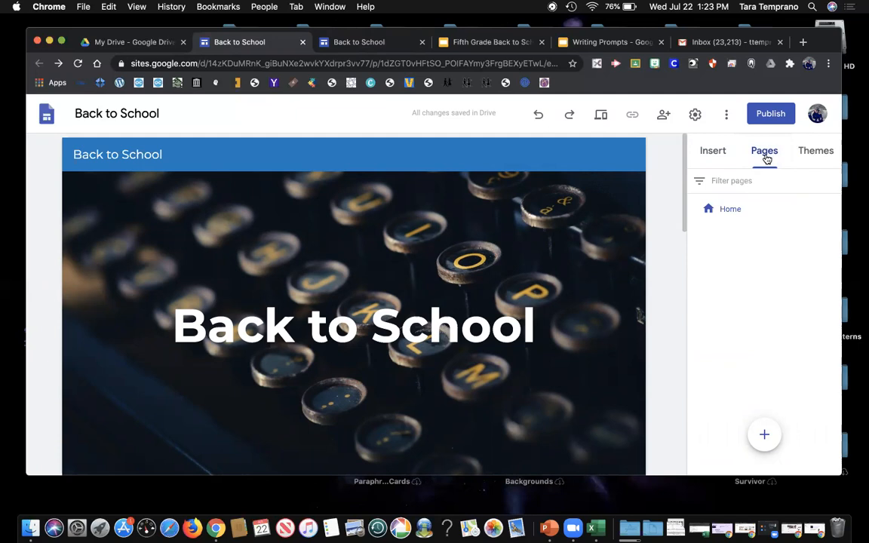
{"action": "scroll", "coordinate": [676, 220], "scroll_direction": "down", "scroll_amount": 1}
{"action": "scroll", "coordinate": [676, 220], "scroll_direction": "down", "scroll_amount": 5}
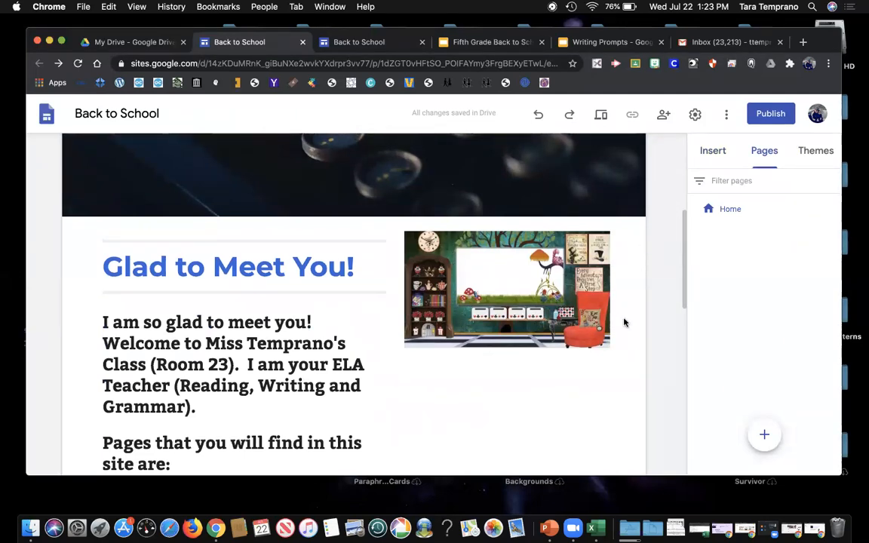
{"action": "scroll", "coordinate": [608, 332], "scroll_direction": "up", "scroll_amount": 3}
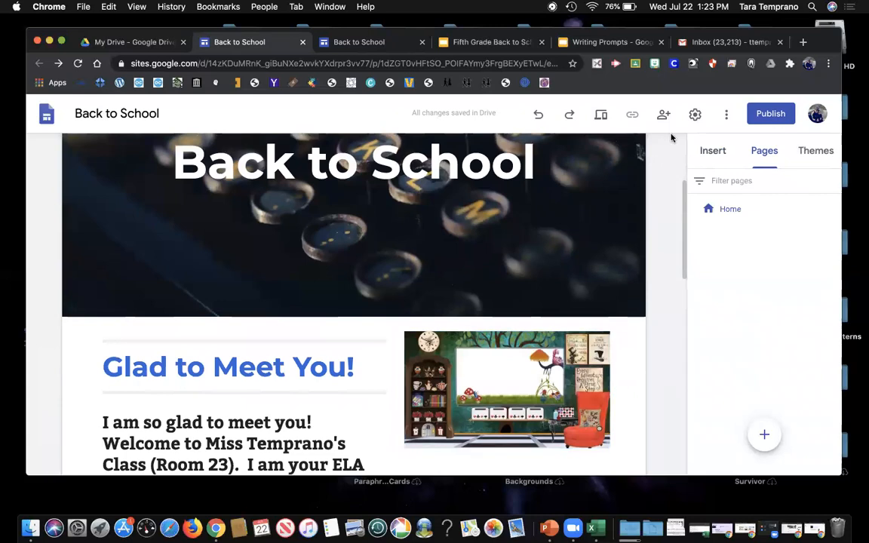
Step: Preview the site in its large-screen, tablet and phone layouts, checking the content in each, and close the preview
{"action": "left_click", "coordinate": [603, 117]}
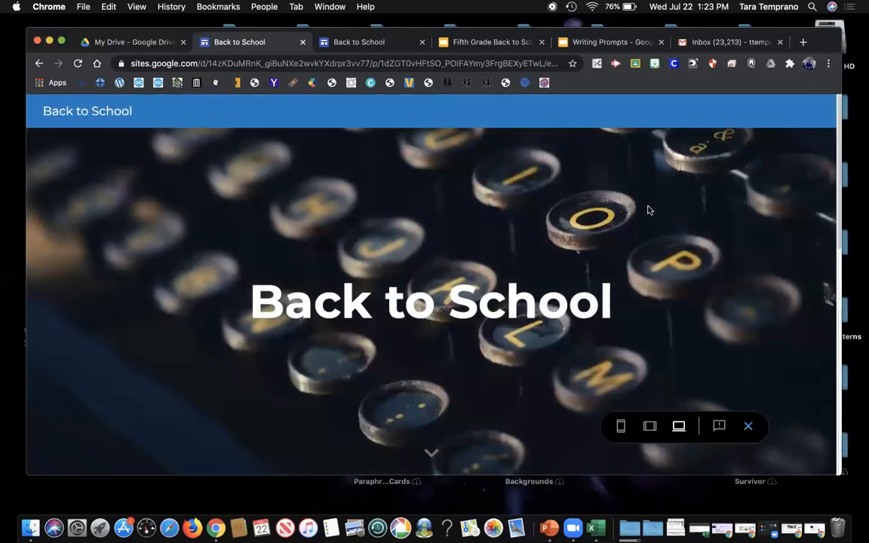
{"action": "scroll", "coordinate": [647, 210], "scroll_direction": "down", "scroll_amount": 2}
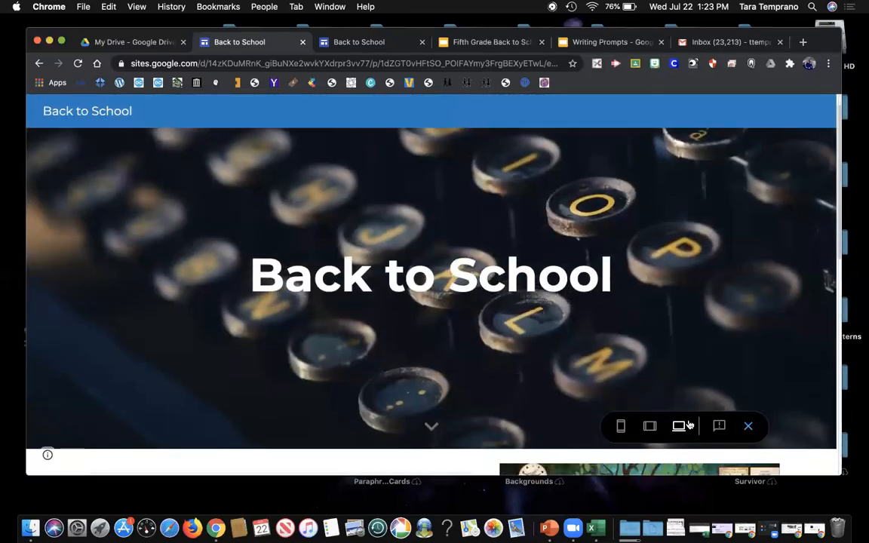
{"action": "left_click", "coordinate": [650, 427]}
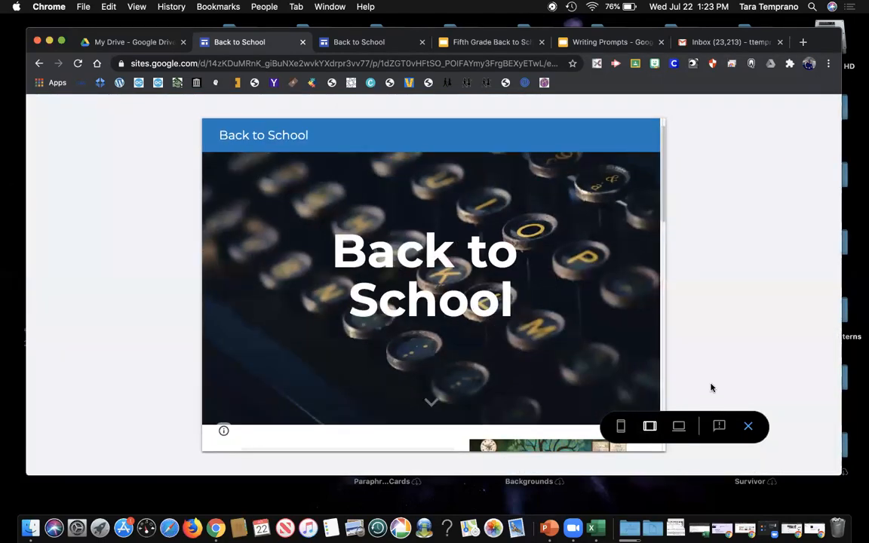
{"action": "scroll", "coordinate": [617, 324], "scroll_direction": "down", "scroll_amount": 10}
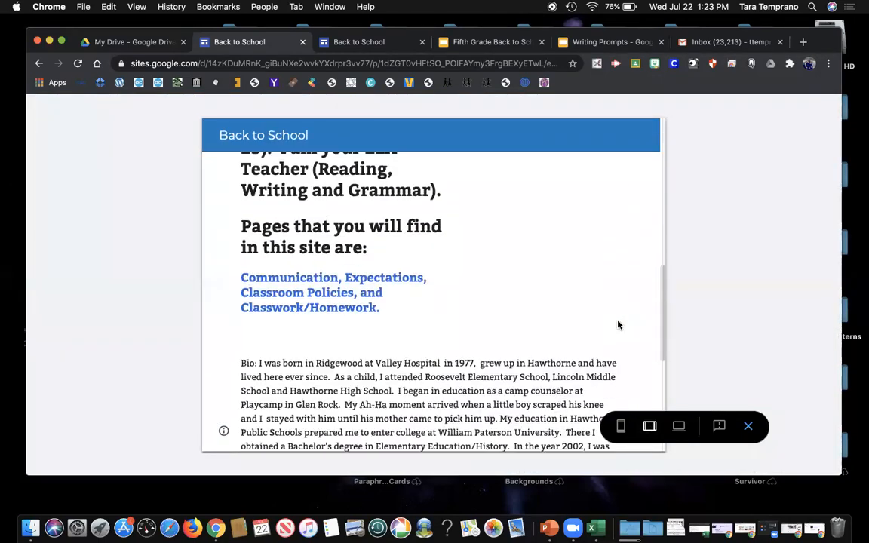
{"action": "left_click", "coordinate": [620, 426]}
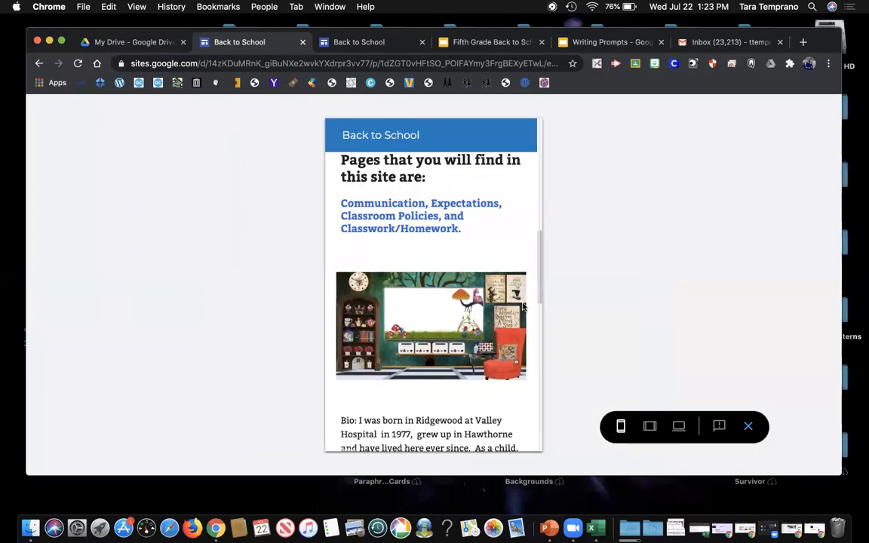
{"action": "scroll", "coordinate": [523, 307], "scroll_direction": "down", "scroll_amount": 15}
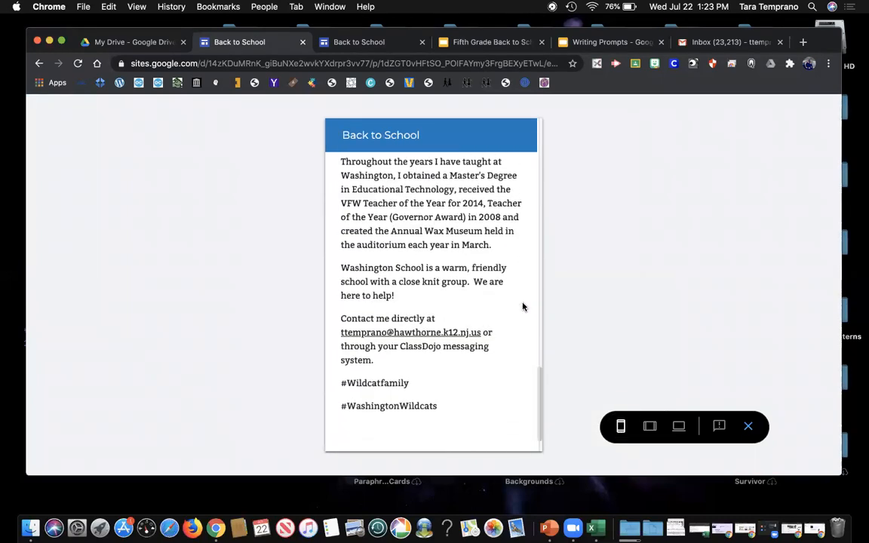
{"action": "scroll", "coordinate": [522, 306], "scroll_direction": "up", "scroll_amount": 15}
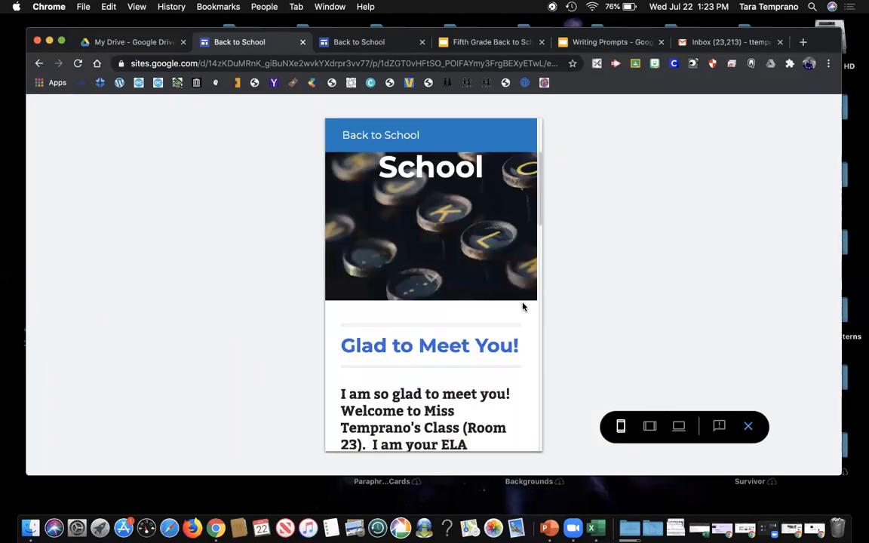
{"action": "left_click", "coordinate": [750, 430]}
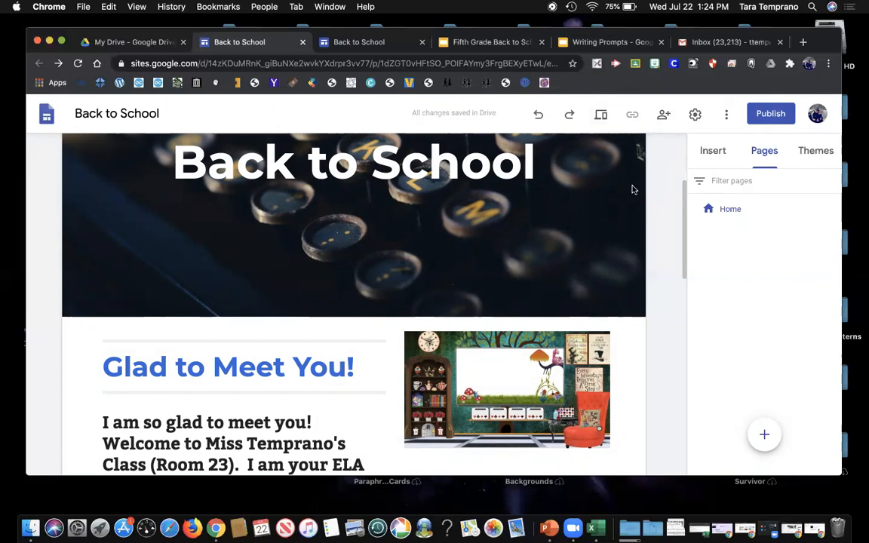
Step: Look over the home page from the welcome block to the footer, and check the options for adding a page or link
{"action": "scroll", "coordinate": [653, 230], "scroll_direction": "down", "scroll_amount": 5}
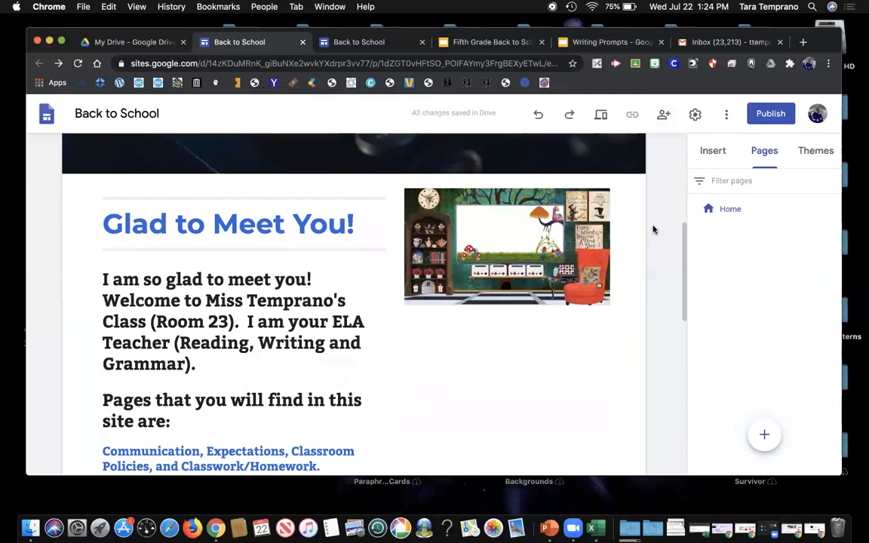
{"action": "scroll", "coordinate": [654, 229], "scroll_direction": "down", "scroll_amount": 2}
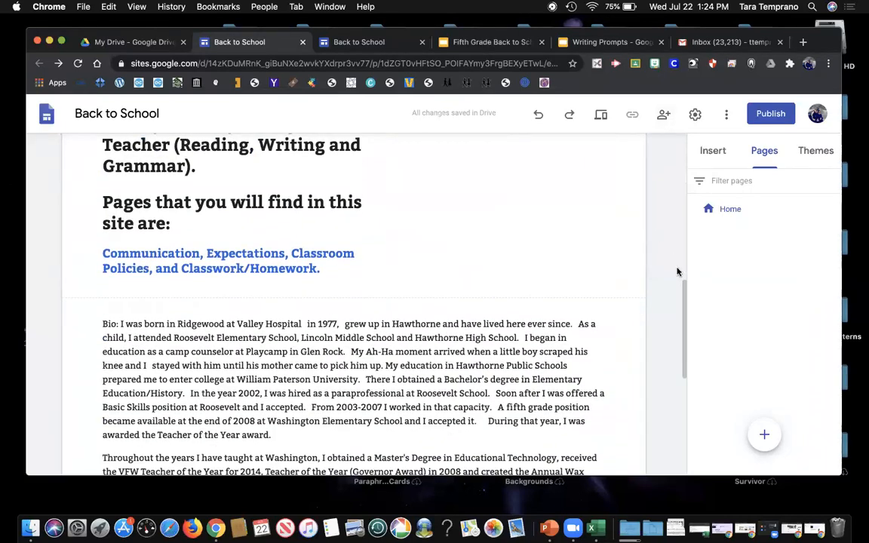
{"action": "mouse_move", "coordinate": [773, 424]}
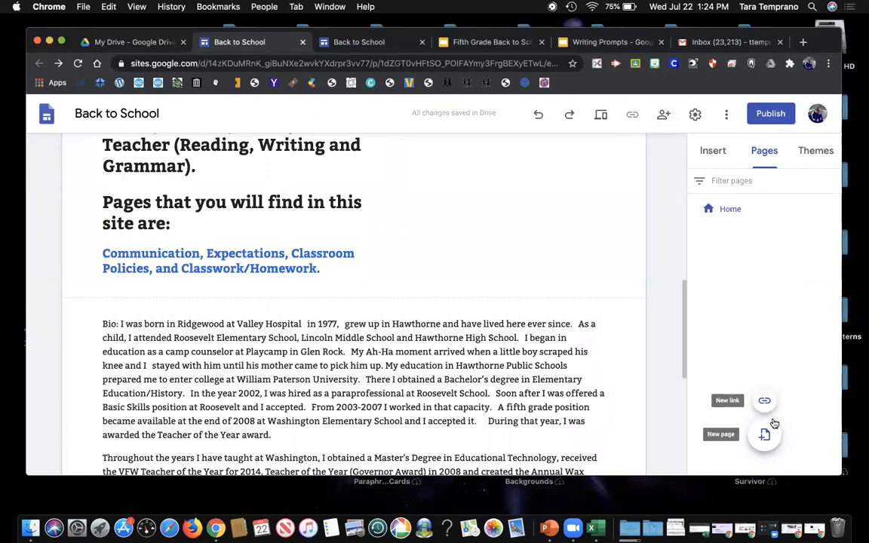
{"action": "left_click", "coordinate": [405, 320]}
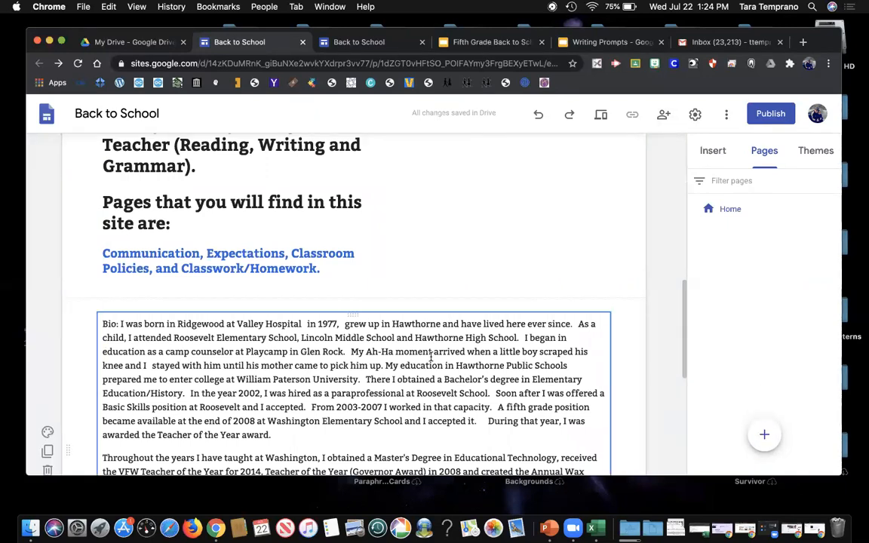
{"action": "scroll", "coordinate": [432, 358], "scroll_direction": "down", "scroll_amount": 5}
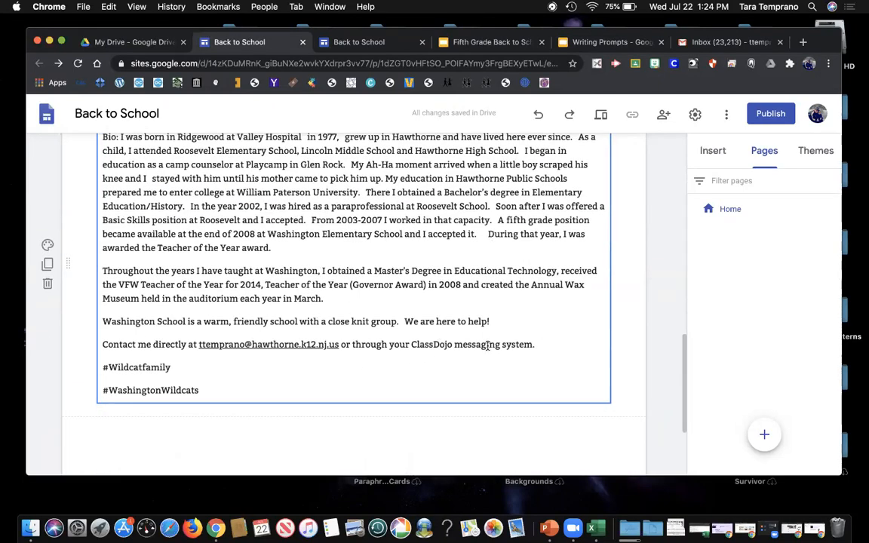
{"action": "scroll", "coordinate": [465, 301], "scroll_direction": "up", "scroll_amount": 3}
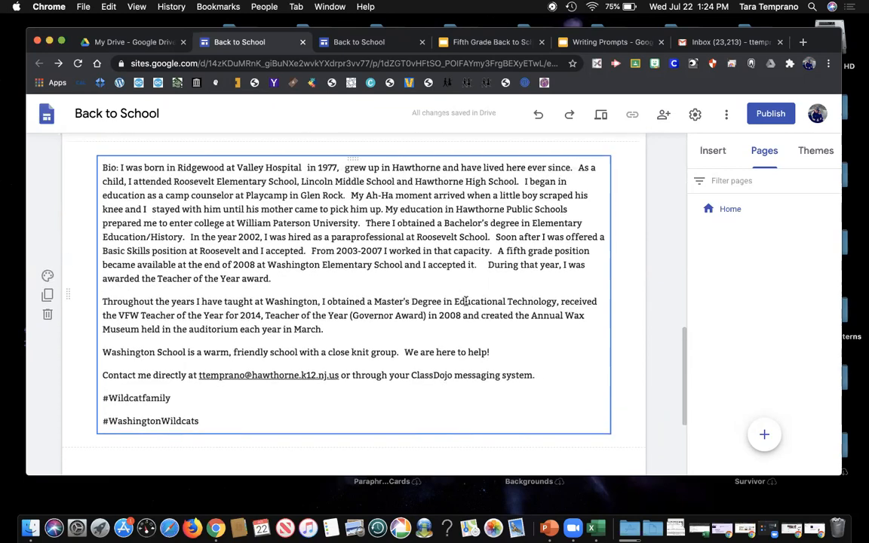
{"action": "scroll", "coordinate": [466, 300], "scroll_direction": "down", "scroll_amount": 1}
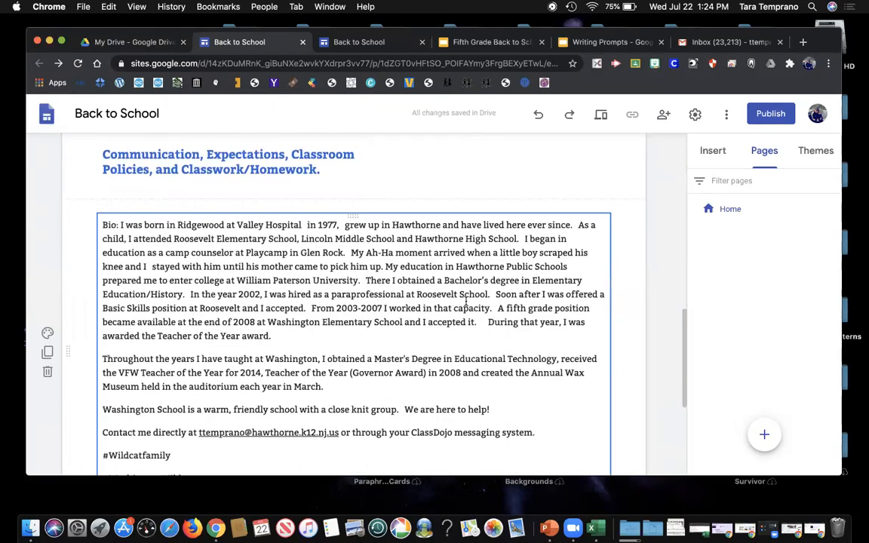
{"action": "scroll", "coordinate": [466, 302], "scroll_direction": "down", "scroll_amount": 5}
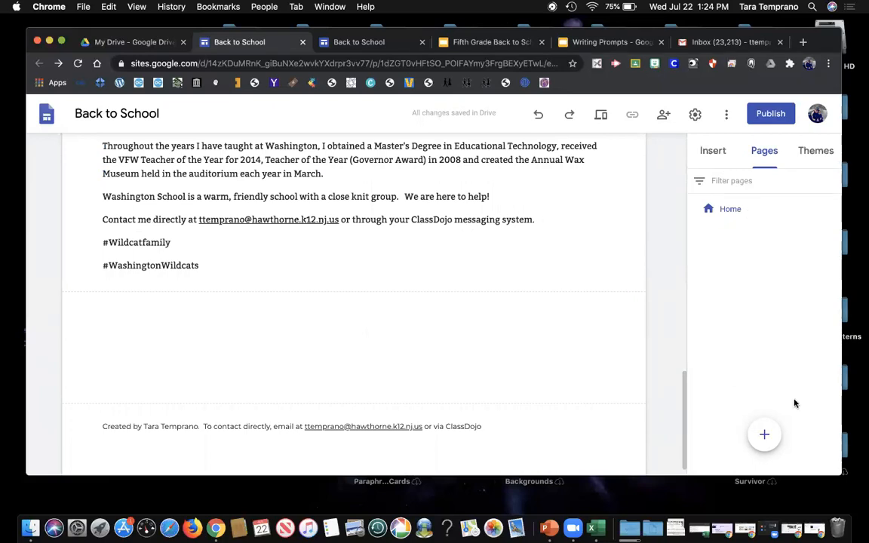
Step: Insert 10-minute-essays-pets.pdf from the 10-Minute Essay folder in Google Drive into the home page below the bio
{"action": "left_click", "coordinate": [714, 155]}
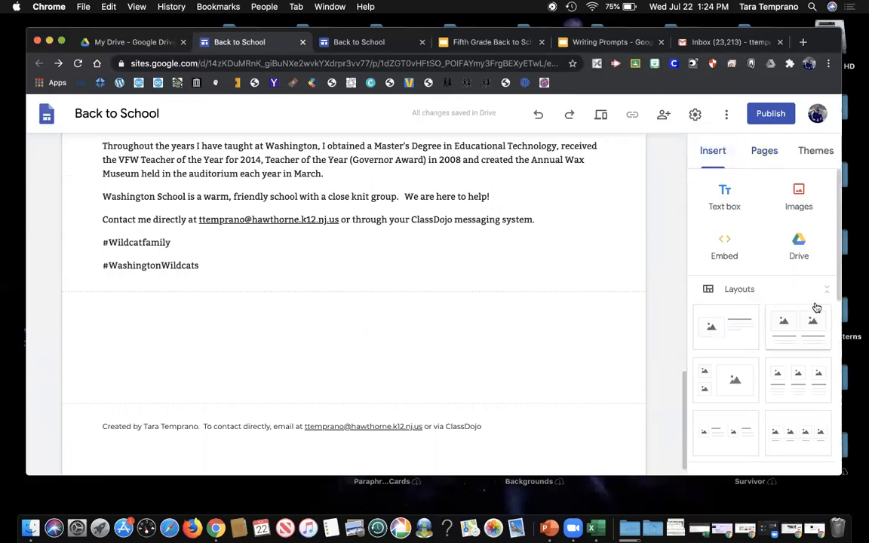
{"action": "left_click", "coordinate": [798, 254]}
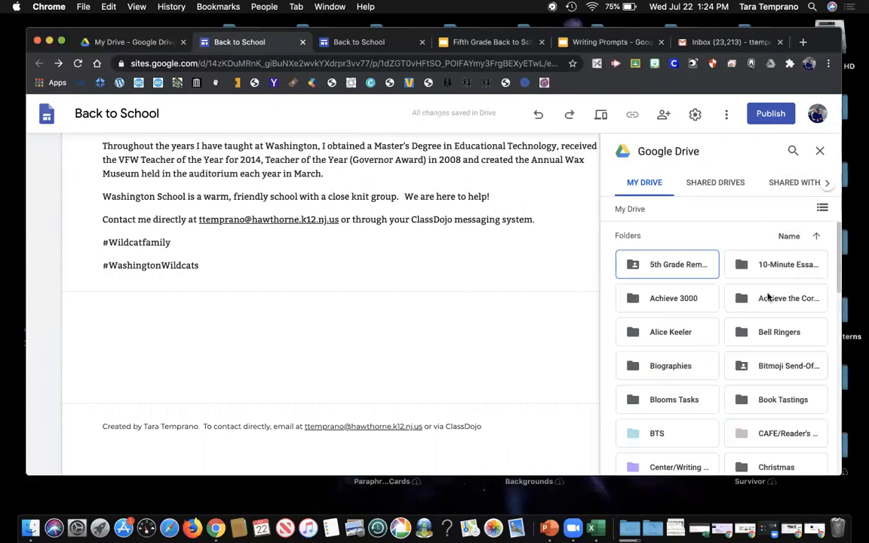
{"action": "double_click", "coordinate": [771, 267]}
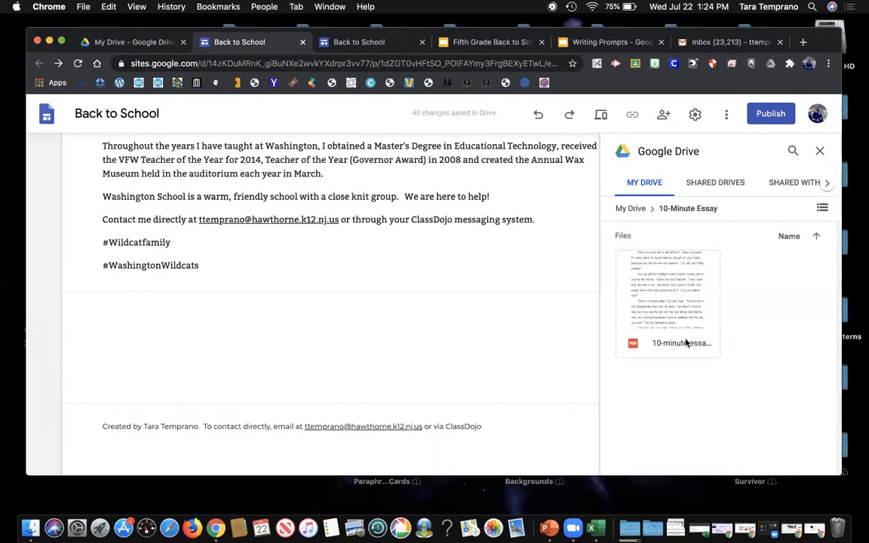
{"action": "left_click", "coordinate": [683, 343]}
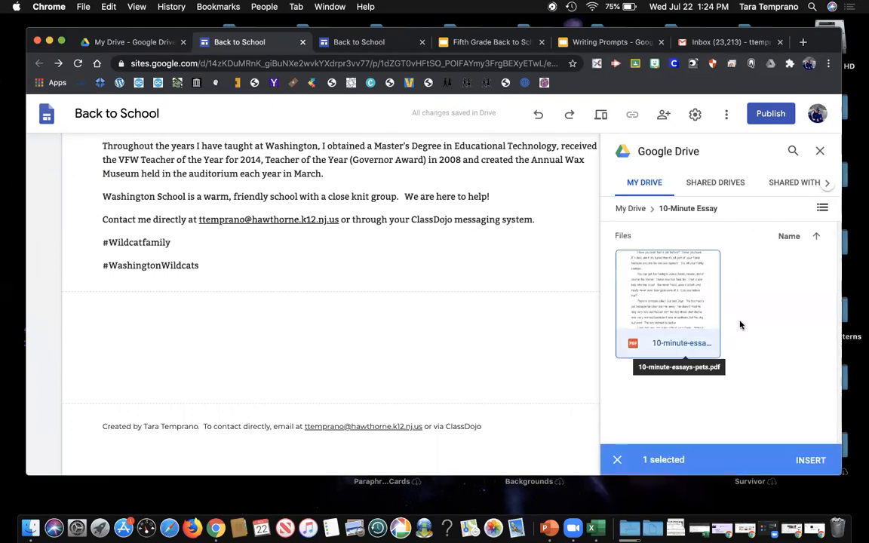
{"action": "left_click", "coordinate": [810, 460]}
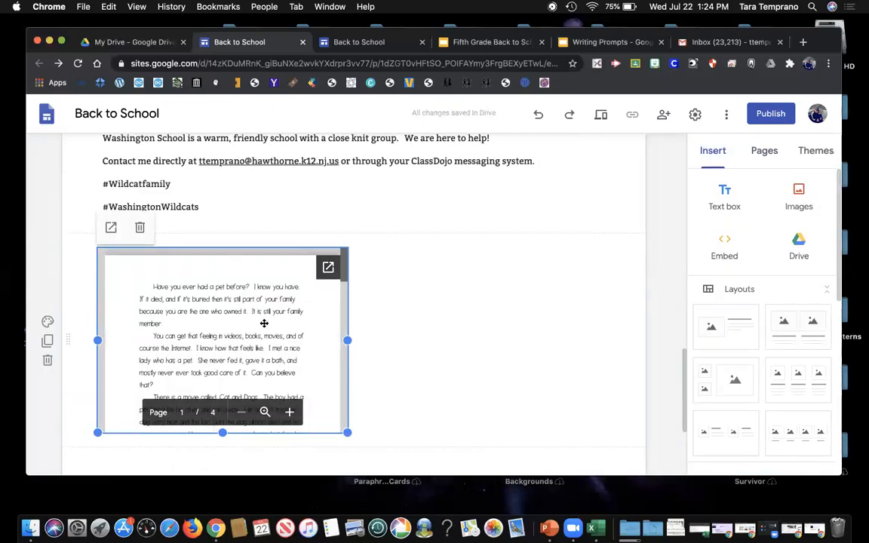
Step: Enlarge the embedded PDF below the bio in both width and height
{"action": "left_click_drag", "start_coordinate": [347, 430], "coordinate": [390, 386]}
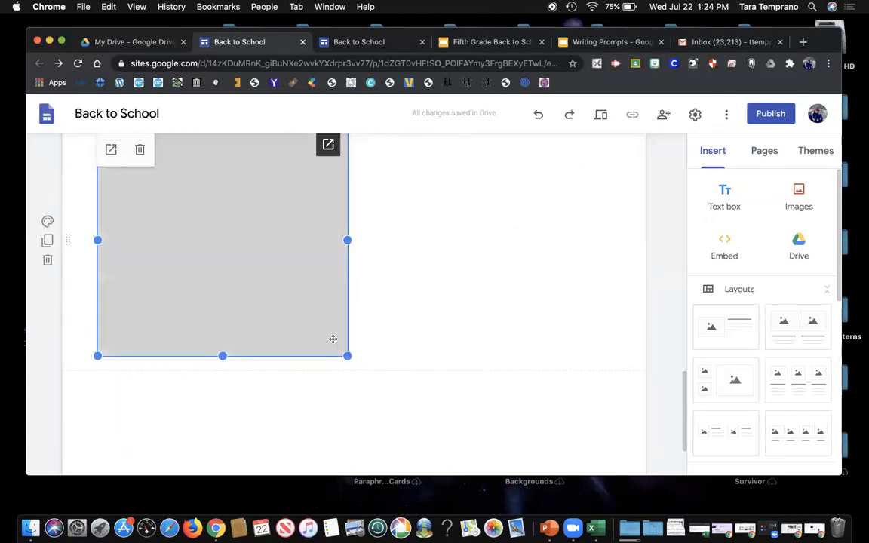
{"action": "left_click_drag", "start_coordinate": [347, 361], "coordinate": [416, 427]}
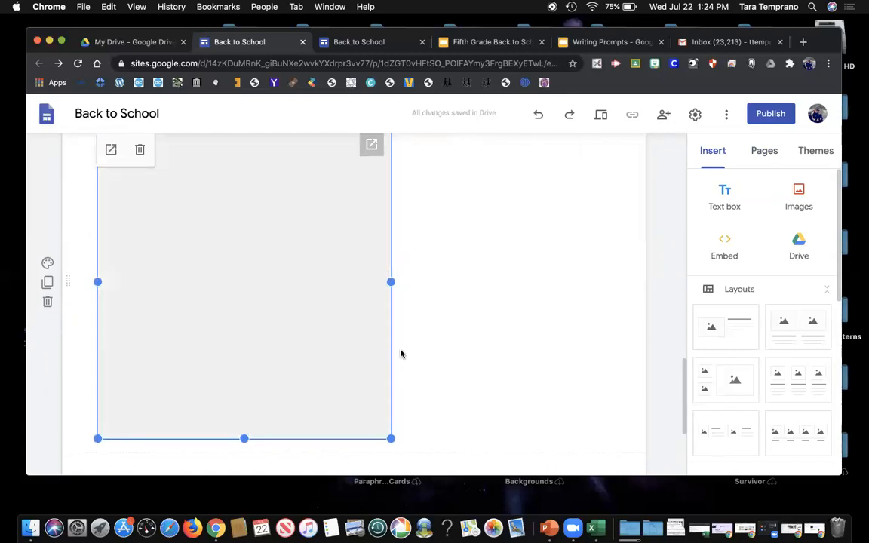
{"action": "scroll", "coordinate": [402, 353], "scroll_direction": "up", "scroll_amount": 3}
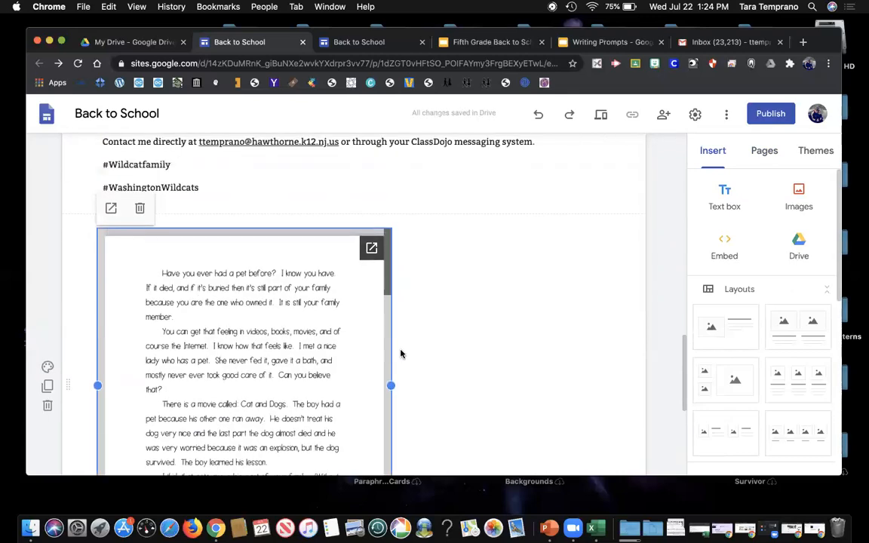
Step: Delete the embedded essay PDF from the home page
{"action": "left_click", "coordinate": [140, 209]}
{"action": "left_click", "coordinate": [628, 439]}
{"action": "left_click", "coordinate": [615, 455]}
Step: Add a new page named Communication to the site, following the page names listed in the welcome text
{"action": "scroll", "coordinate": [615, 454], "scroll_direction": "up", "scroll_amount": 3}
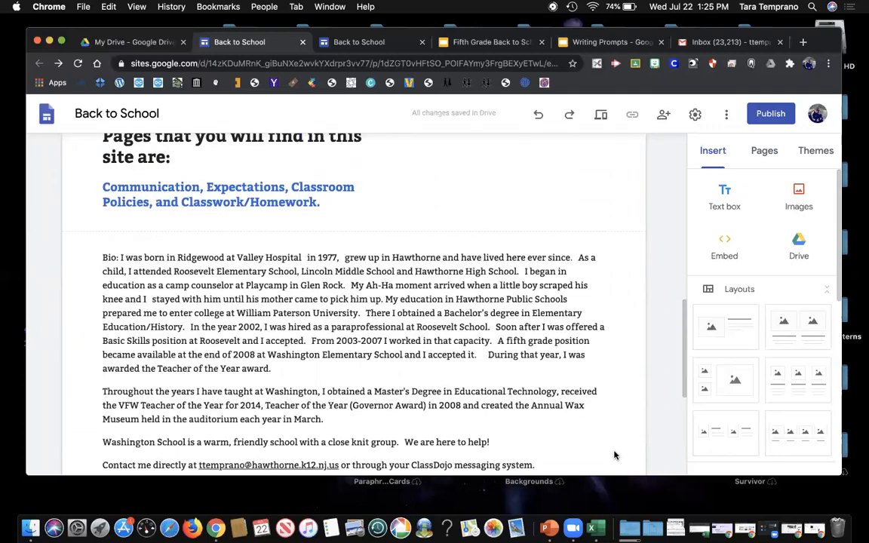
{"action": "scroll", "coordinate": [615, 455], "scroll_direction": "up", "scroll_amount": 2}
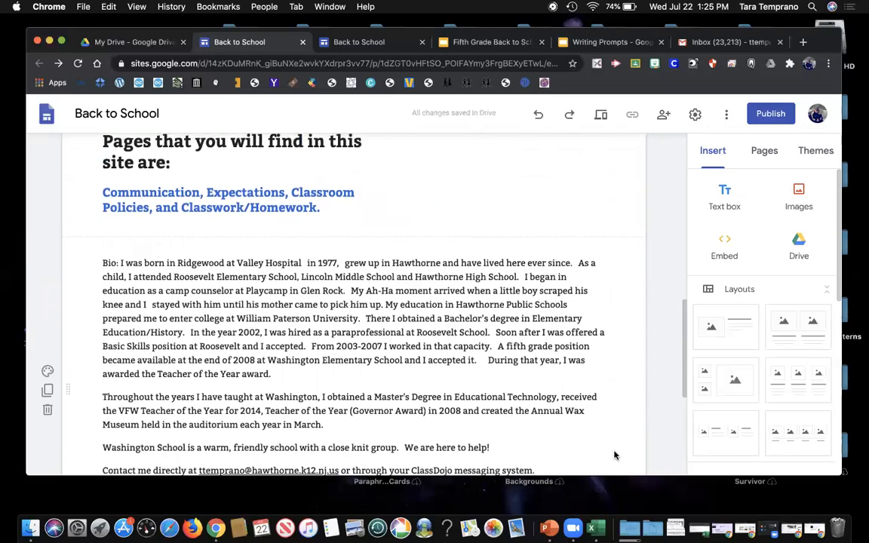
{"action": "scroll", "coordinate": [614, 455], "scroll_direction": "down", "scroll_amount": 5}
{"action": "scroll", "coordinate": [614, 455], "scroll_direction": "down", "scroll_amount": 3}
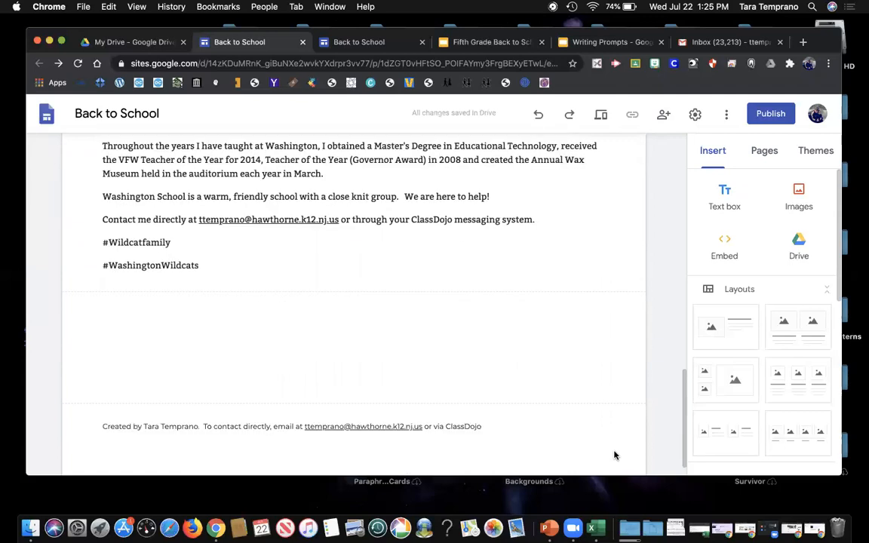
{"action": "scroll", "coordinate": [614, 454], "scroll_direction": "up", "scroll_amount": 5}
{"action": "scroll", "coordinate": [614, 455], "scroll_direction": "up", "scroll_amount": 1}
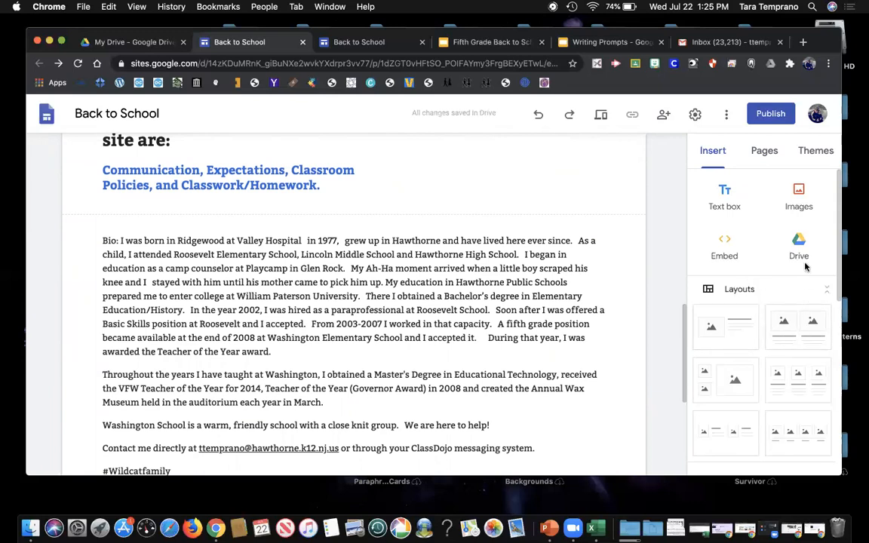
{"action": "left_click", "coordinate": [762, 152]}
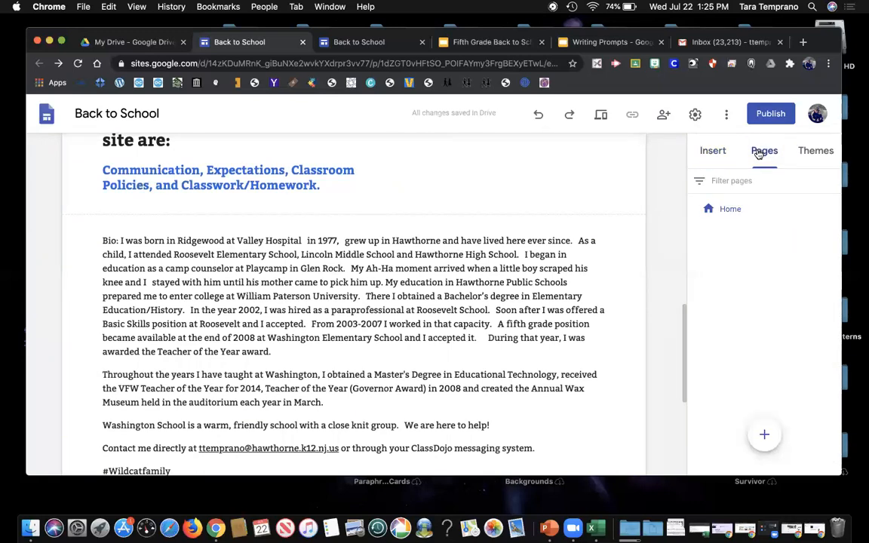
{"action": "scroll", "coordinate": [552, 228], "scroll_direction": "up", "scroll_amount": 4}
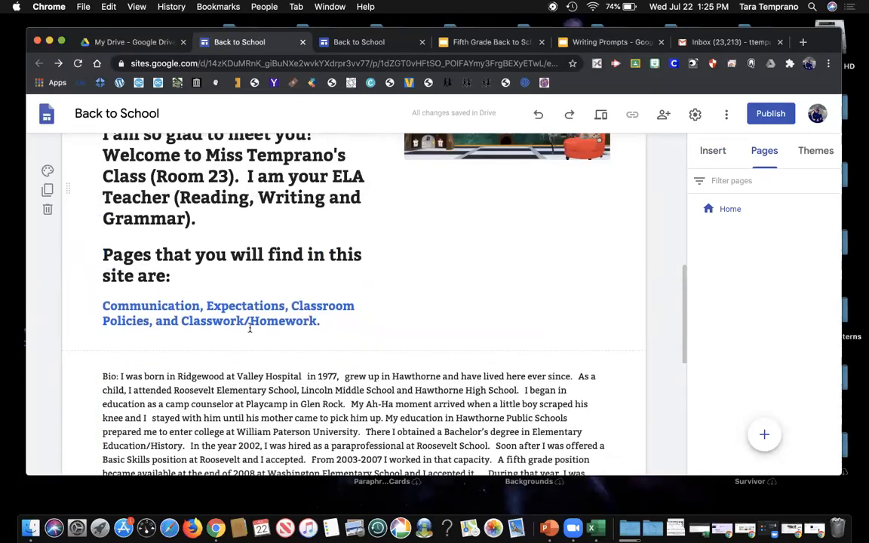
{"action": "mouse_move", "coordinate": [765, 433]}
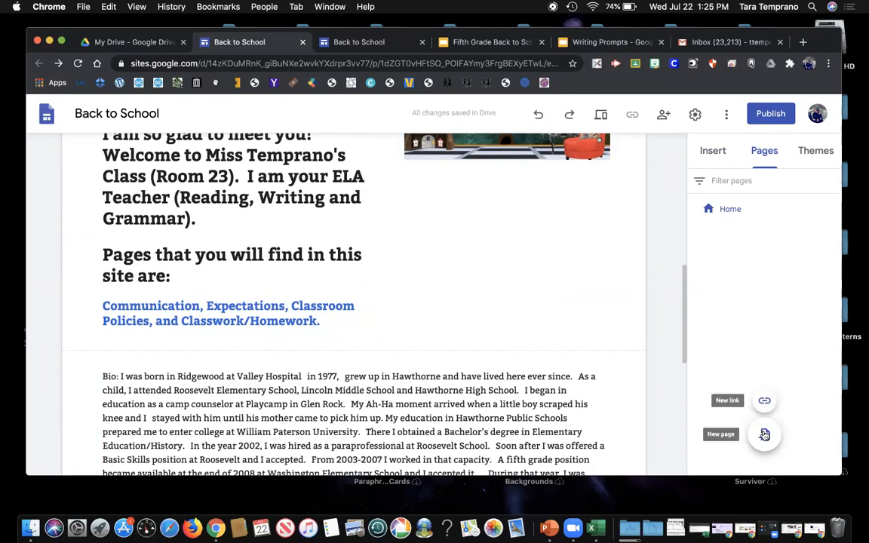
{"action": "left_click", "coordinate": [765, 436]}
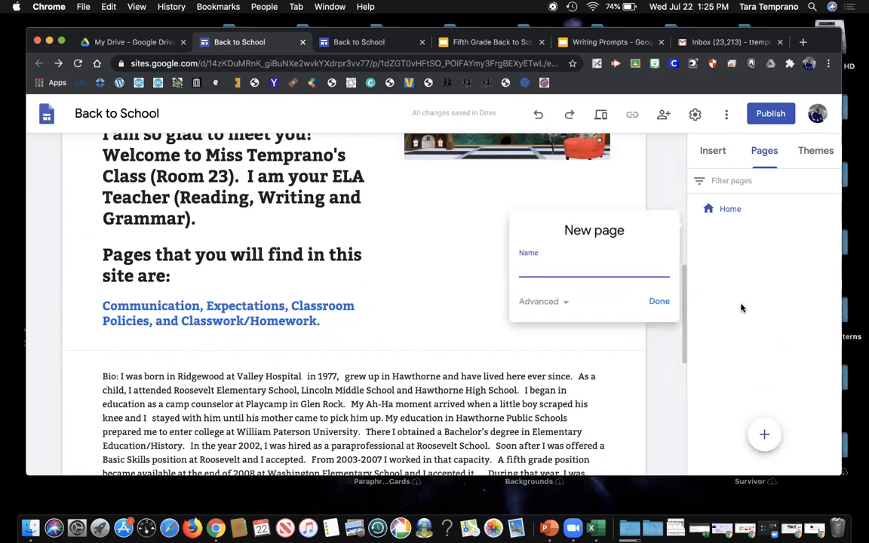
{"action": "type", "text": "Communication"}
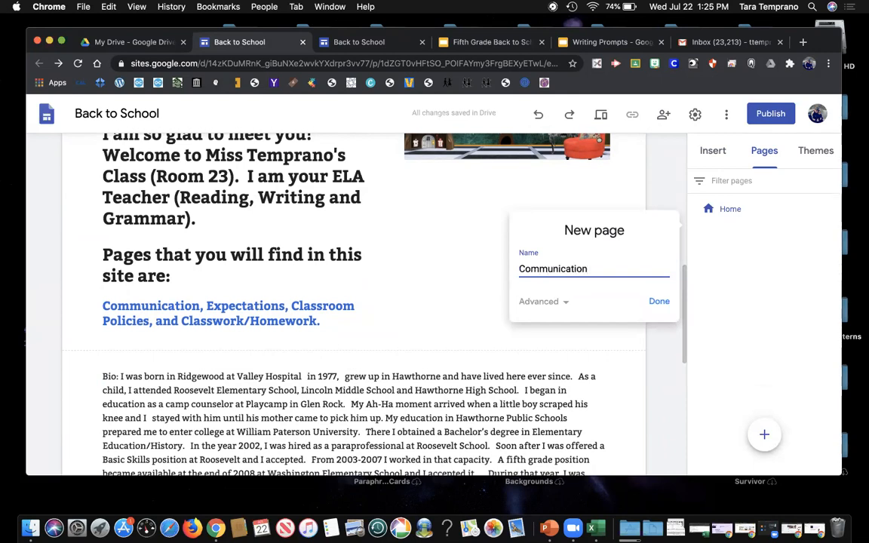
{"action": "left_click", "coordinate": [655, 309]}
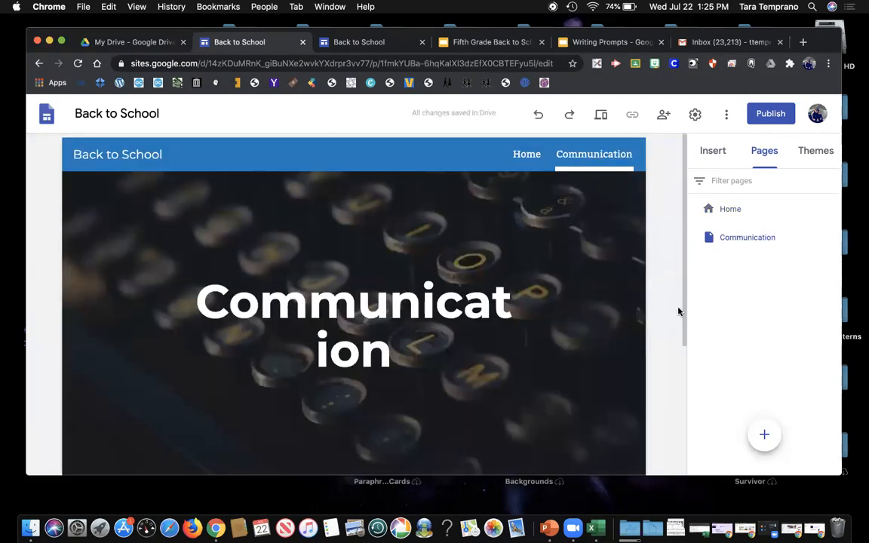
Step: Check the listed page names on the home page and add a new page named Expectations
{"action": "left_click", "coordinate": [526, 155]}
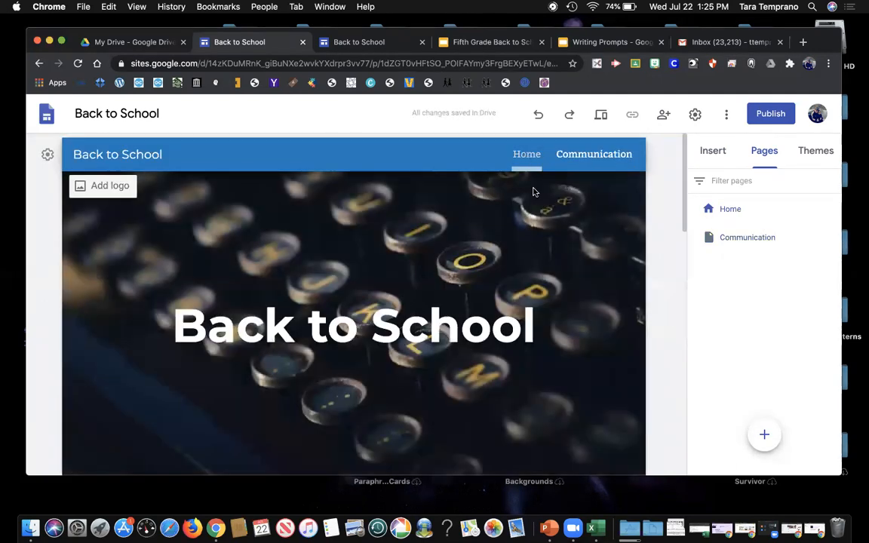
{"action": "scroll", "coordinate": [528, 247], "scroll_direction": "down", "scroll_amount": 5}
{"action": "scroll", "coordinate": [529, 249], "scroll_direction": "down", "scroll_amount": 3}
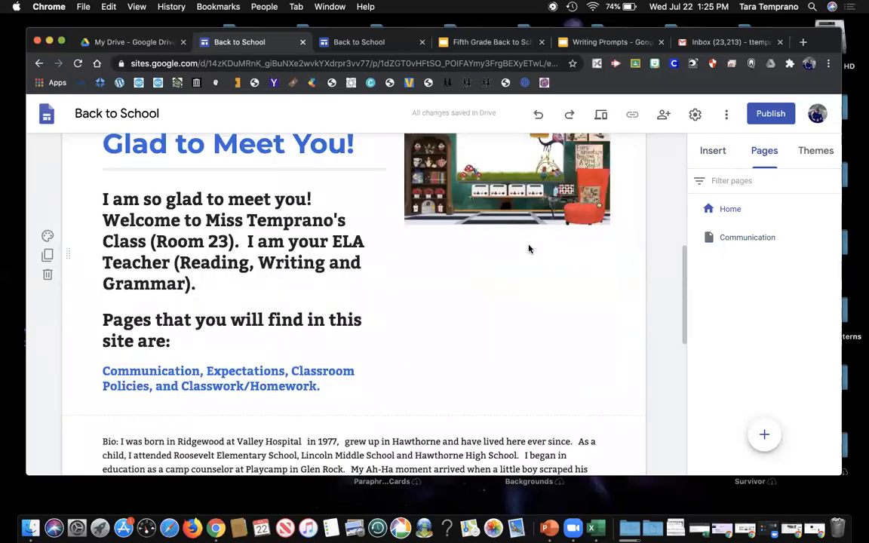
{"action": "left_click", "coordinate": [763, 433]}
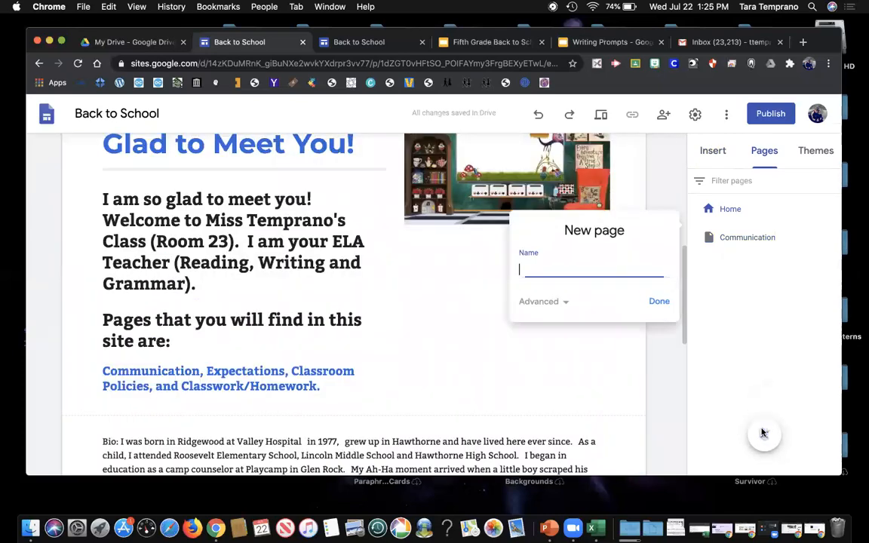
{"action": "type", "text": "Expectations"}
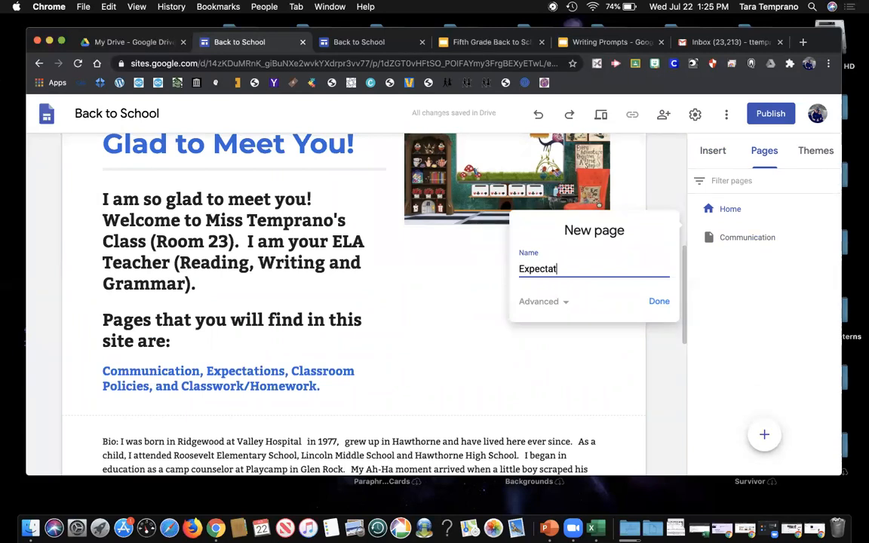
{"action": "left_click", "coordinate": [659, 302]}
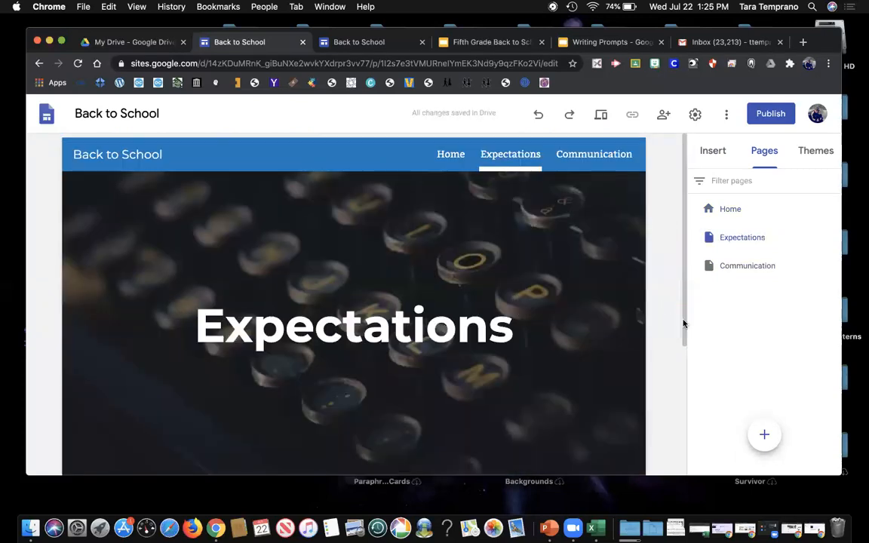
Step: Add another new page named Classroom Policies to the site
{"action": "left_click", "coordinate": [768, 435]}
{"action": "type", "text": "Classroom "}
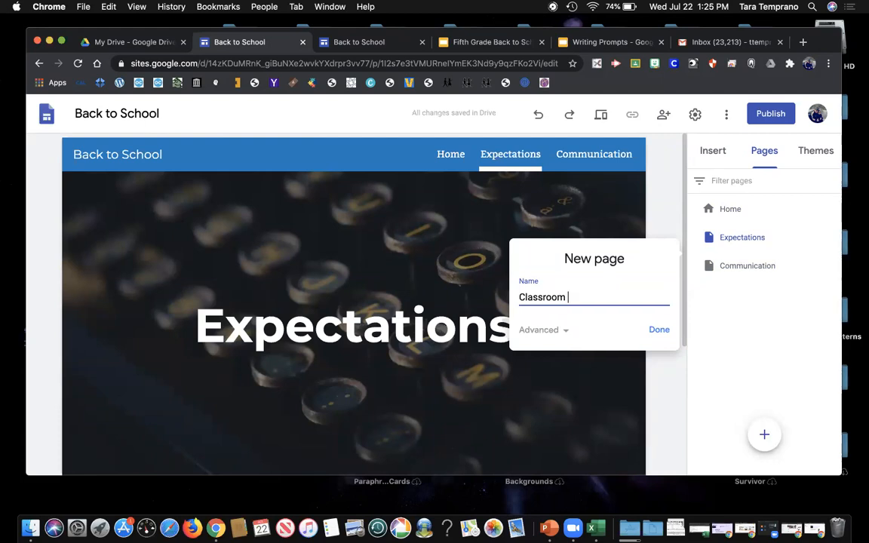
{"action": "type", "text": "POlicie"}
{"action": "type", "text": "ies"}
{"action": "left_click", "coordinate": [661, 332]}
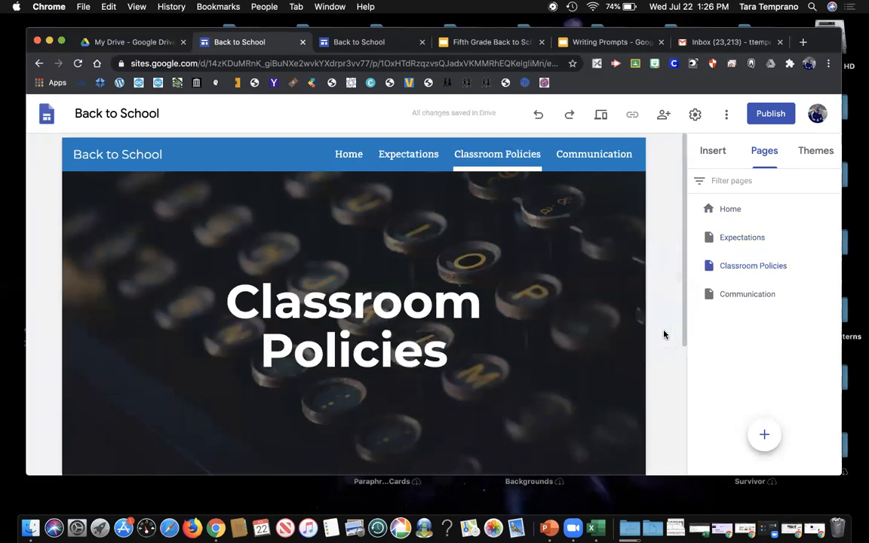
Step: Return to the home page's list of page names and add a new page named Classwork/Homework
{"action": "left_click", "coordinate": [346, 155]}
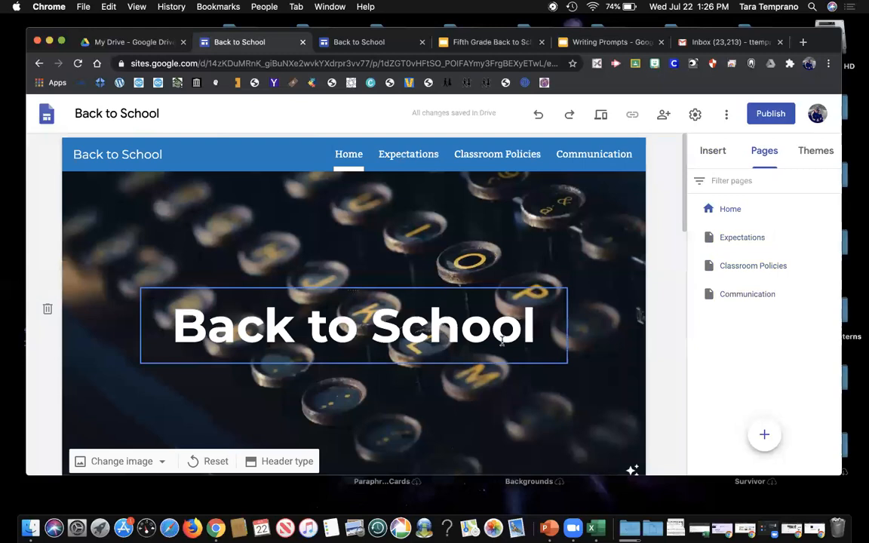
{"action": "scroll", "coordinate": [502, 340], "scroll_direction": "down", "scroll_amount": 10}
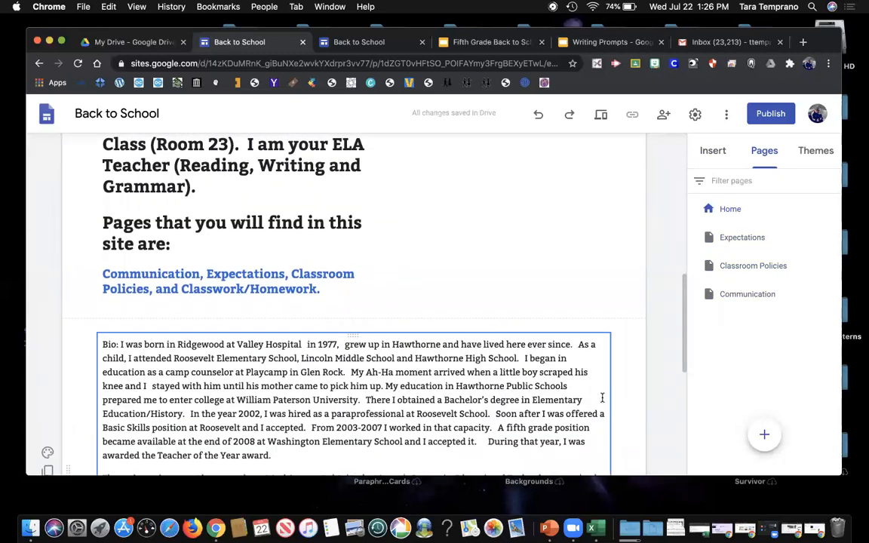
{"action": "left_click", "coordinate": [764, 435]}
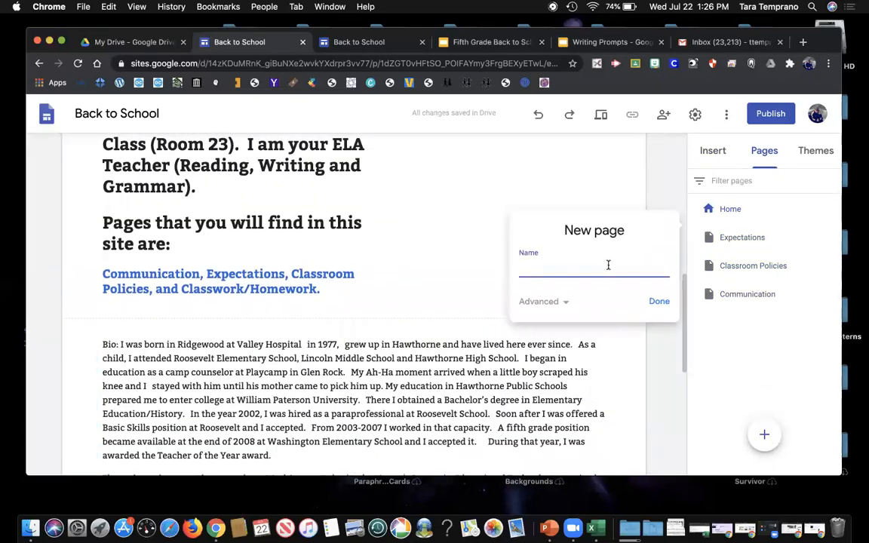
{"action": "type", "text": "Classwork/Homework"}
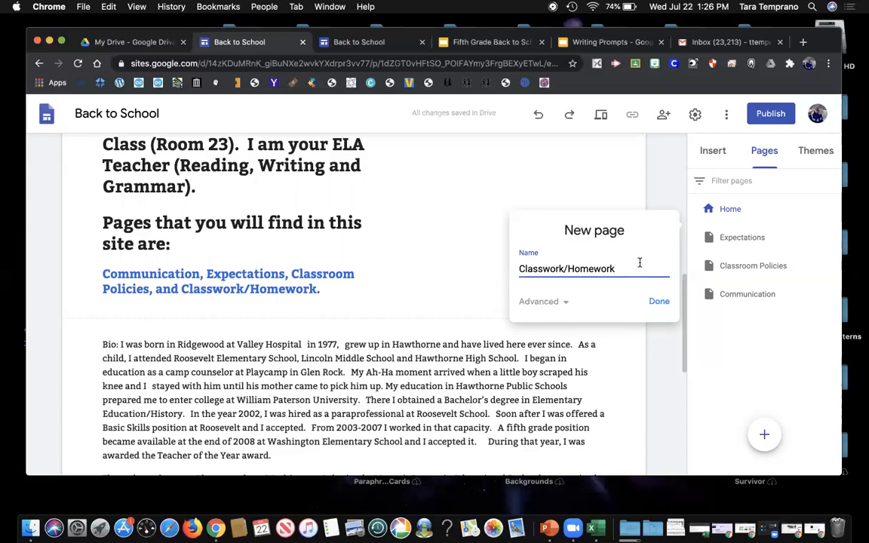
{"action": "left_click", "coordinate": [660, 302]}
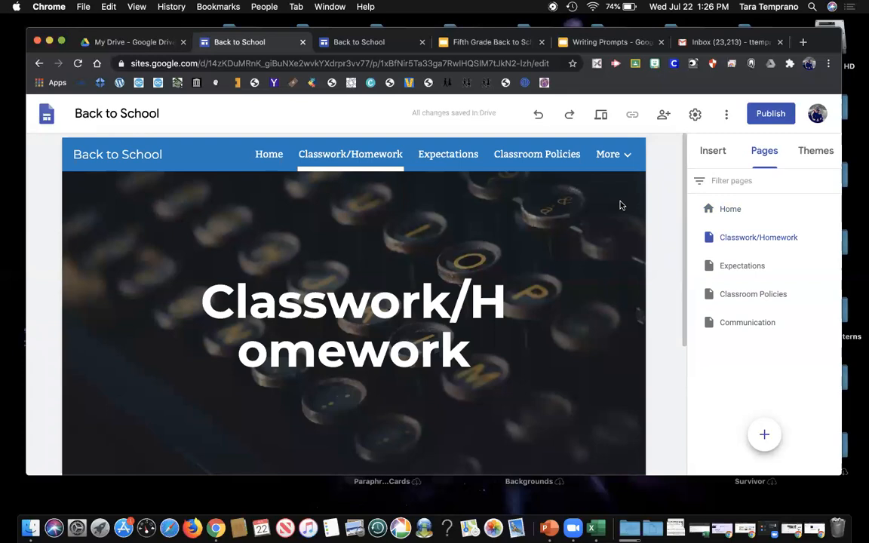
Step: Go through the Home, Classwork/Homework, Expectations and Classroom Policies pages using the site's navigation, and show its remaining entries
{"action": "left_click", "coordinate": [264, 156]}
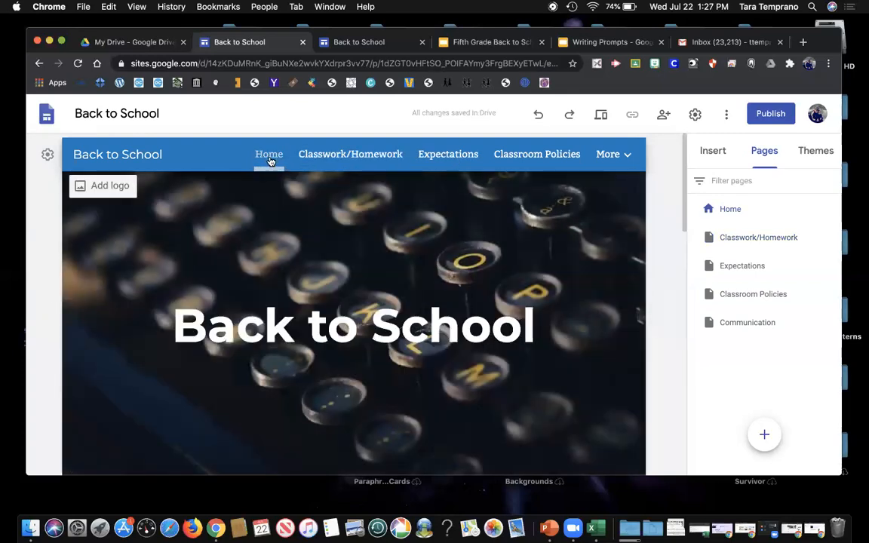
{"action": "scroll", "coordinate": [538, 293], "scroll_direction": "down", "scroll_amount": 1}
{"action": "scroll", "coordinate": [537, 293], "scroll_direction": "down", "scroll_amount": 1}
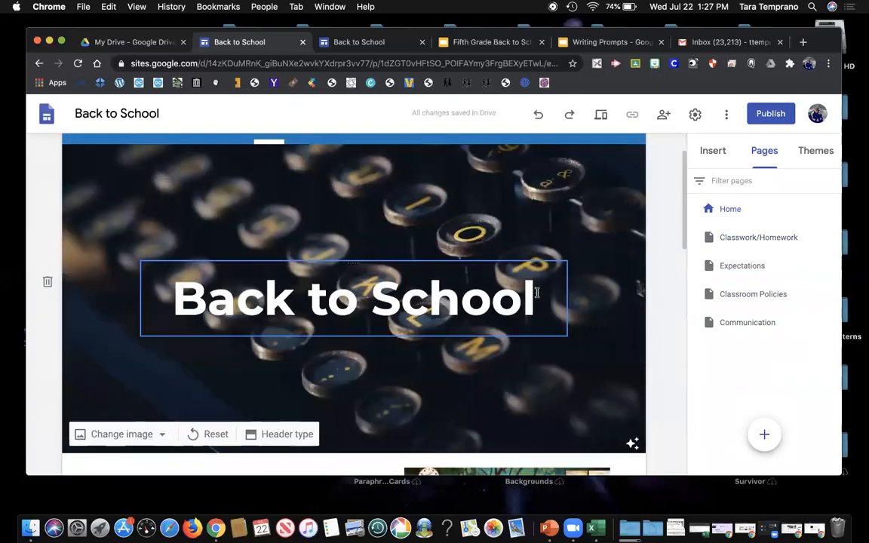
{"action": "scroll", "coordinate": [538, 293], "scroll_direction": "up", "scroll_amount": 1}
{"action": "left_click", "coordinate": [368, 156]}
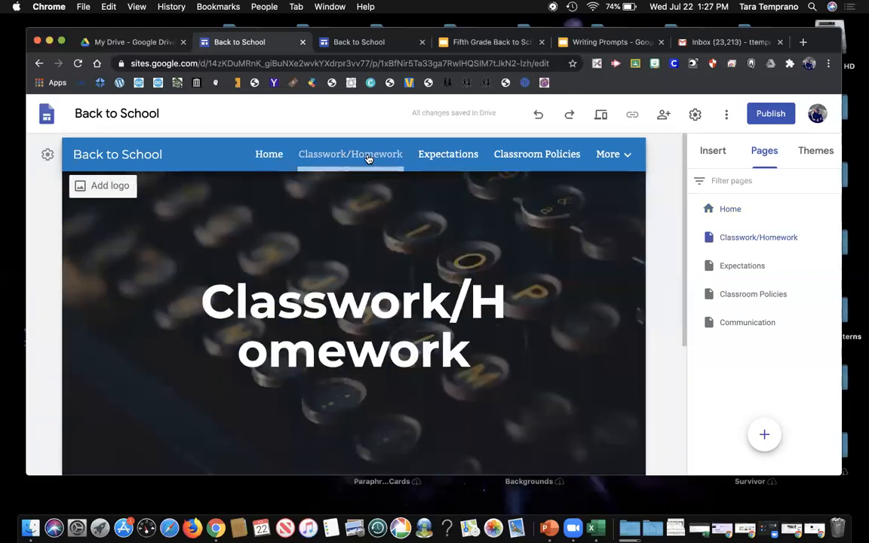
{"action": "left_click", "coordinate": [442, 159]}
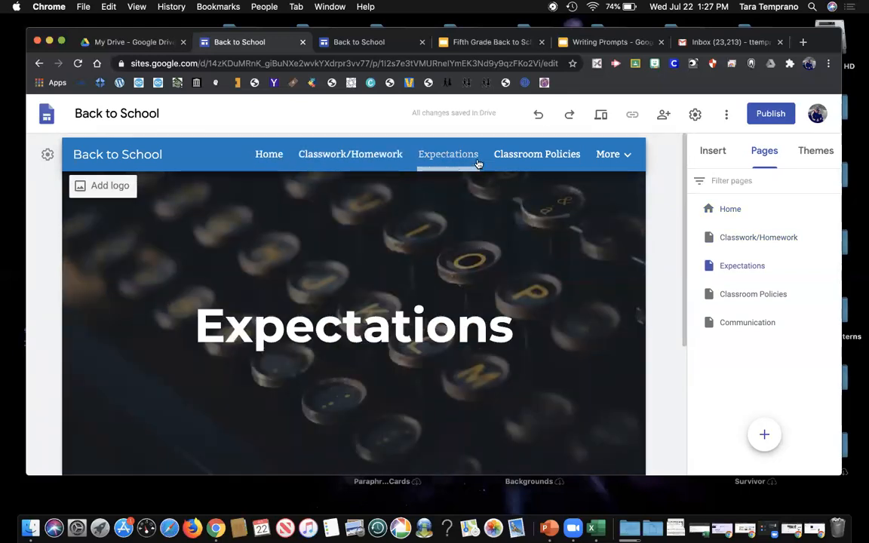
{"action": "left_click", "coordinate": [511, 158]}
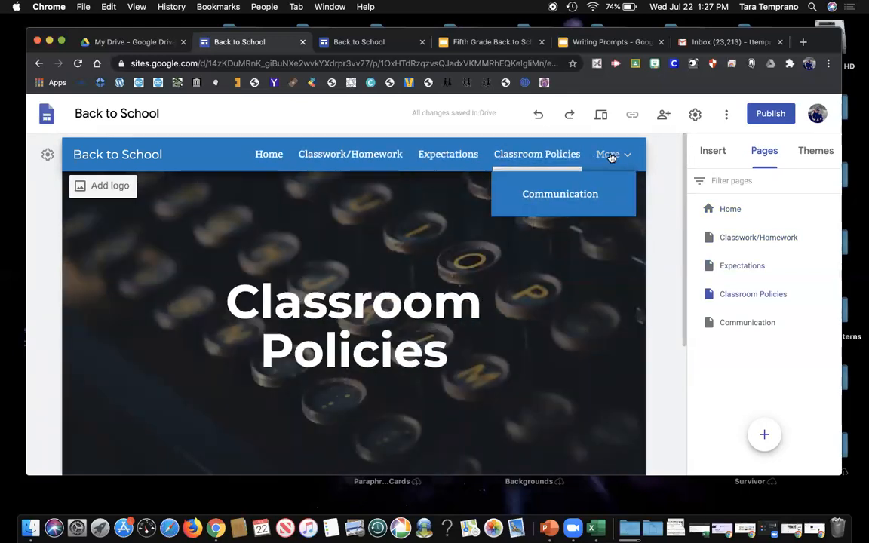
Step: View the Communication, Home and Classwork/Homework pages, checking the insert options and the Classwork/Homework header's image options
{"action": "mouse_move", "coordinate": [615, 159]}
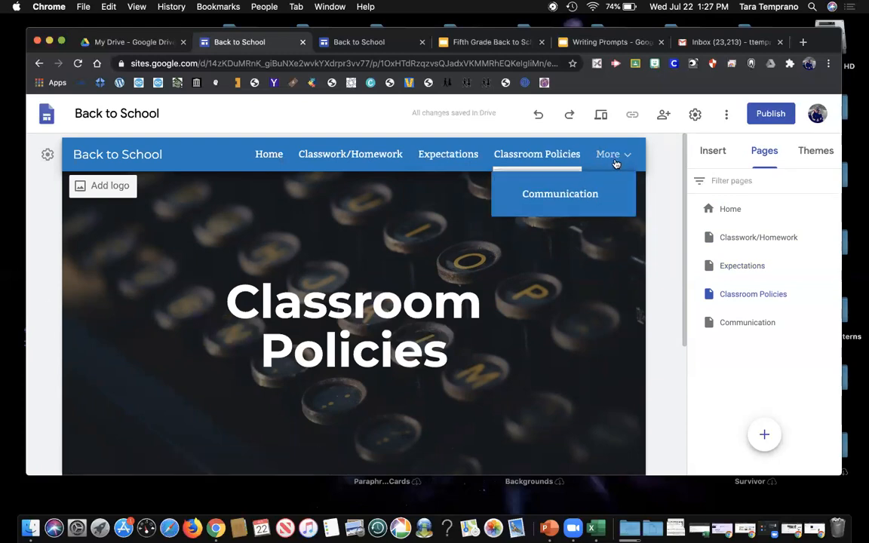
{"action": "left_click", "coordinate": [596, 200]}
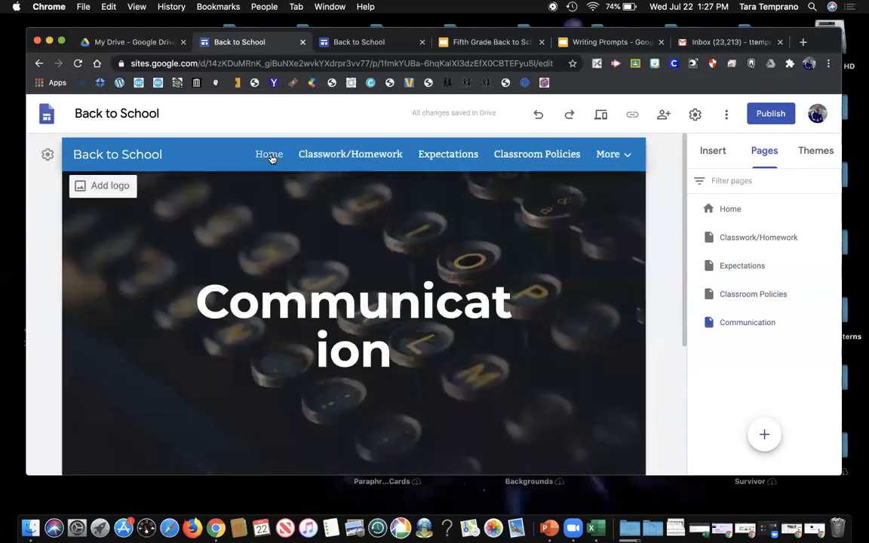
{"action": "left_click", "coordinate": [271, 157]}
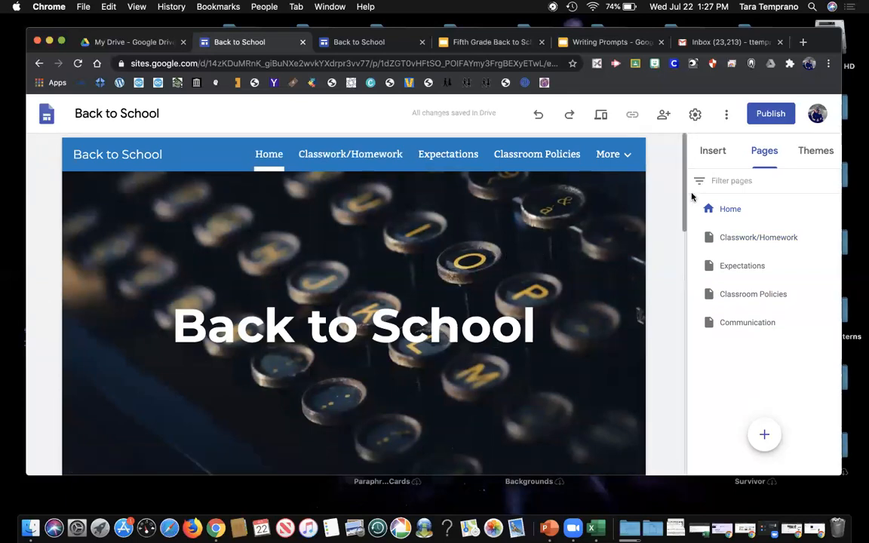
{"action": "left_click", "coordinate": [718, 160]}
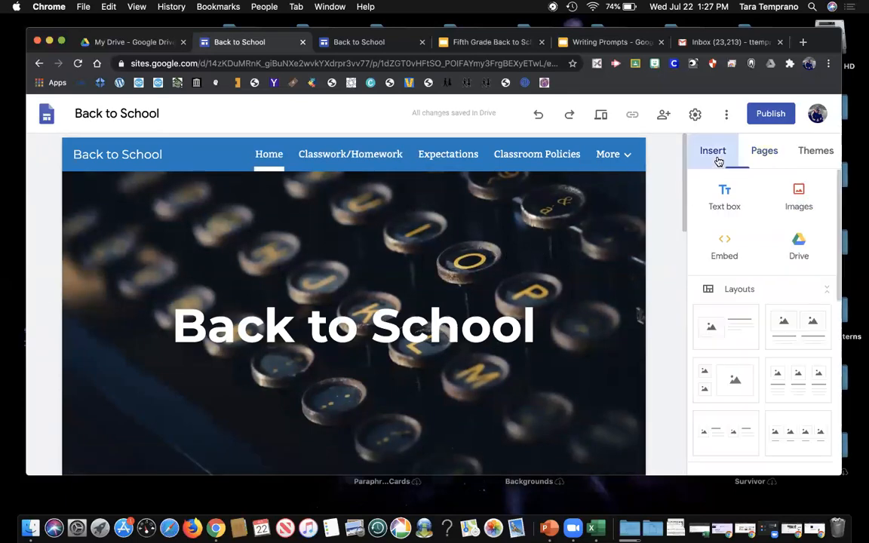
{"action": "left_click", "coordinate": [325, 156]}
{"action": "scroll", "coordinate": [473, 300], "scroll_direction": "down", "scroll_amount": 3}
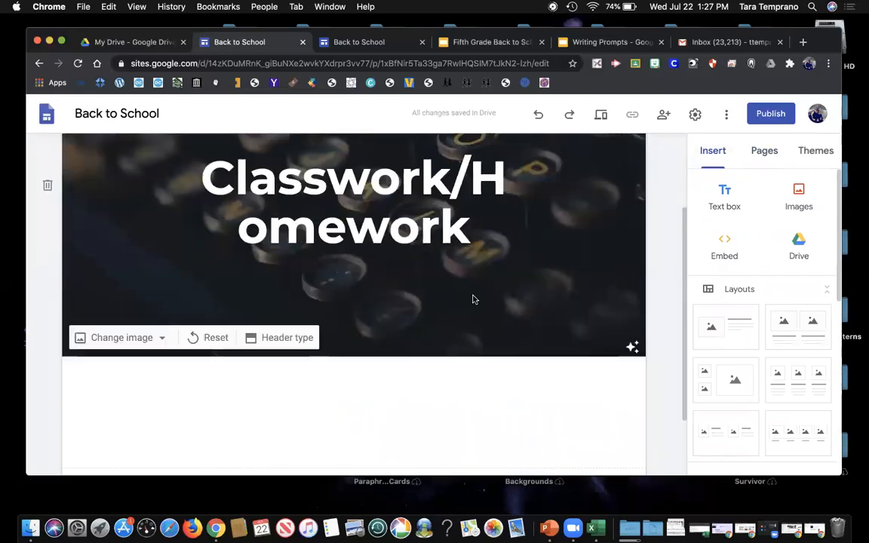
{"action": "scroll", "coordinate": [473, 300], "scroll_direction": "up", "scroll_amount": 2}
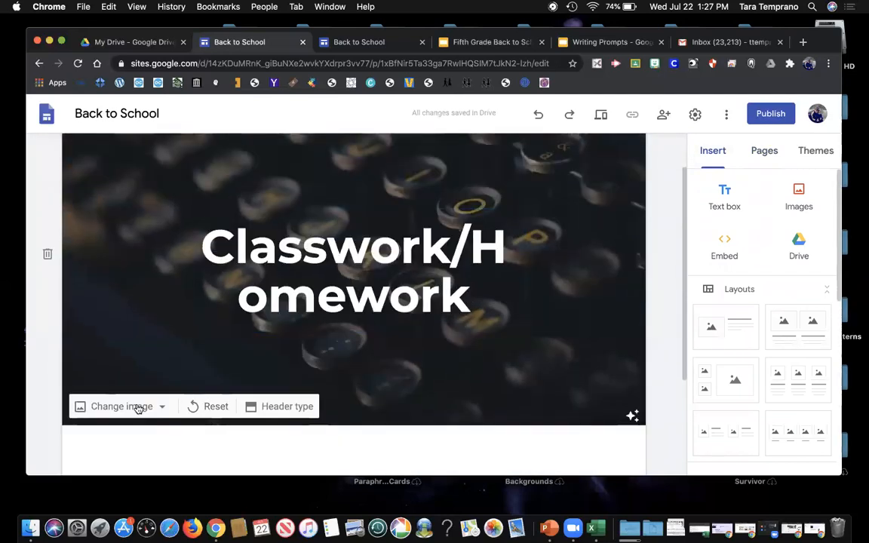
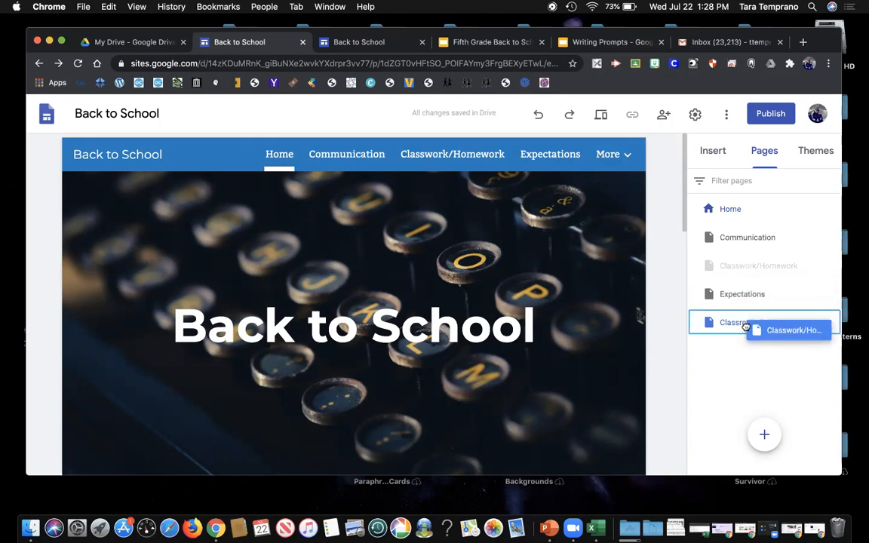
Step: Move the Classwork/Homework page below Classroom Policies in the page order and open the Communication page
{"action": "left_click_drag", "start_coordinate": [722, 265], "coordinate": [724, 341]}
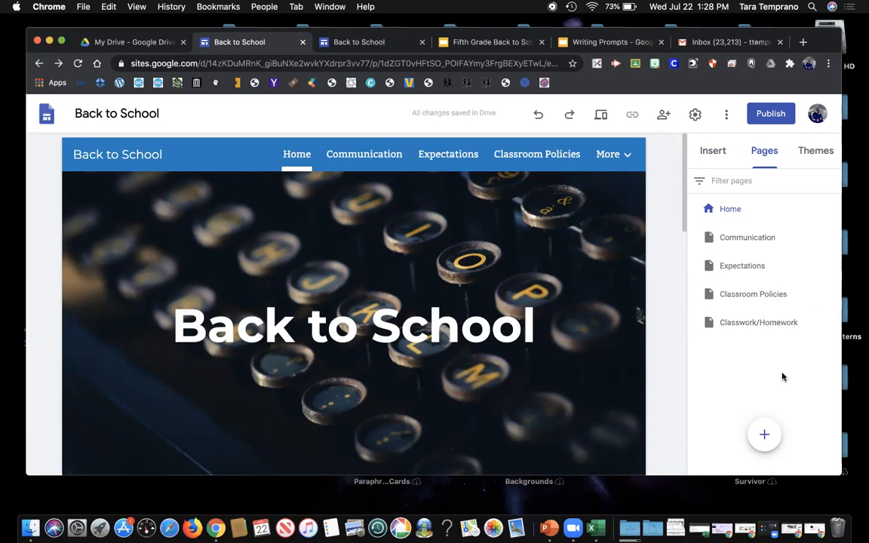
{"action": "left_click", "coordinate": [355, 157]}
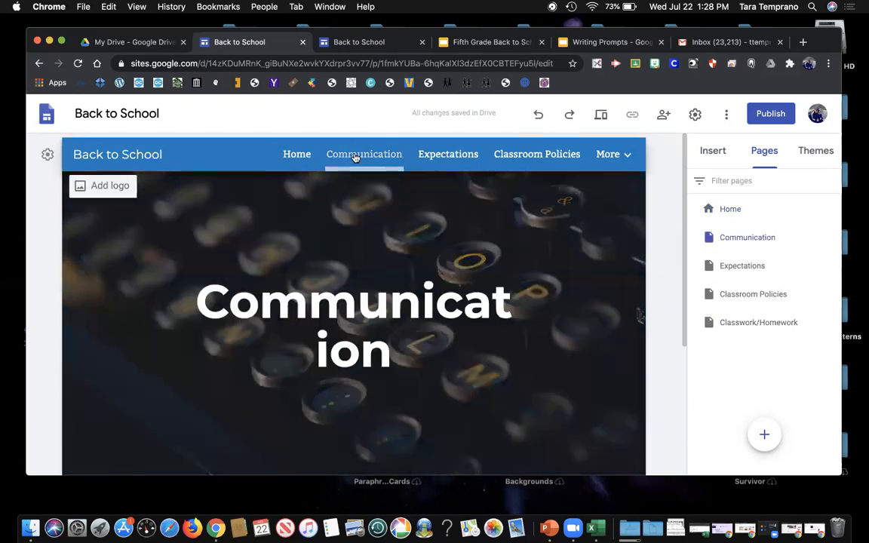
Step: Go through the finished example site's Communication, Expectations, Classroom Policies and Classwork/Homework pages and return to its Home page
{"action": "left_click", "coordinate": [362, 48]}
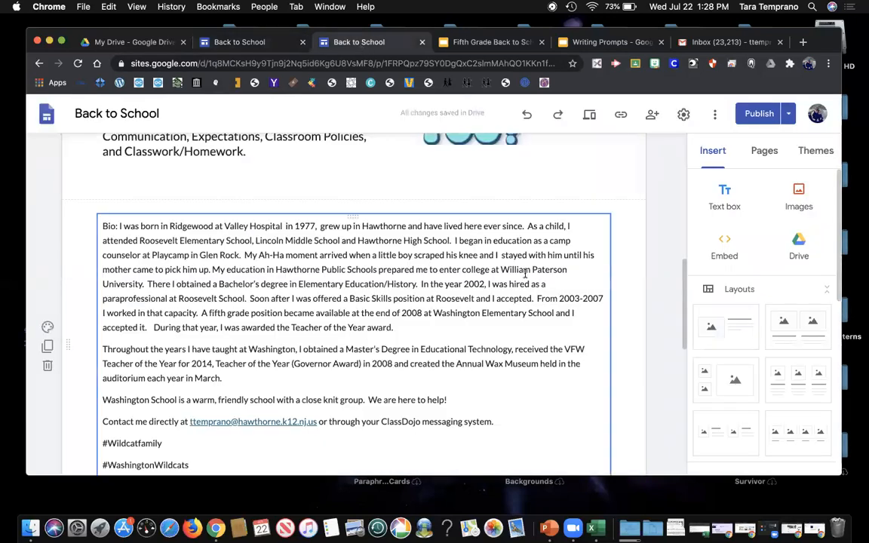
{"action": "scroll", "coordinate": [524, 276], "scroll_direction": "up", "scroll_amount": 5}
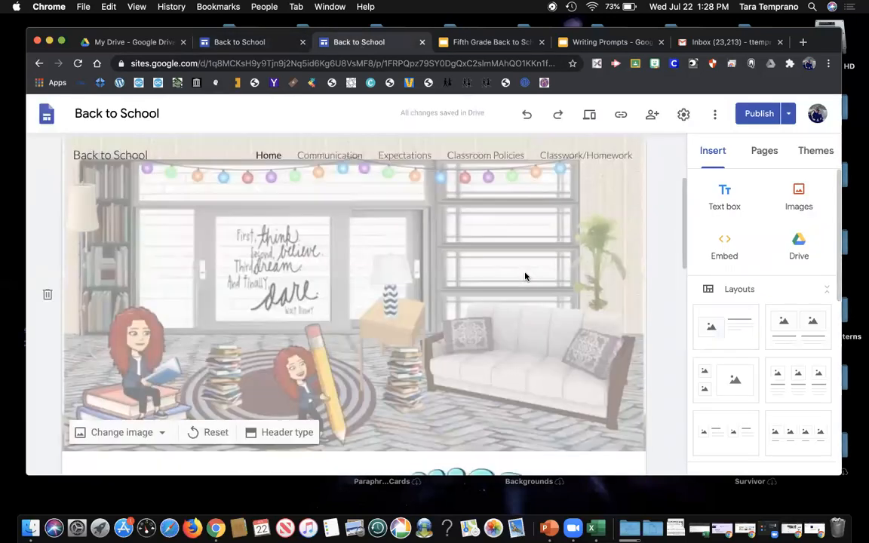
{"action": "left_click", "coordinate": [326, 156]}
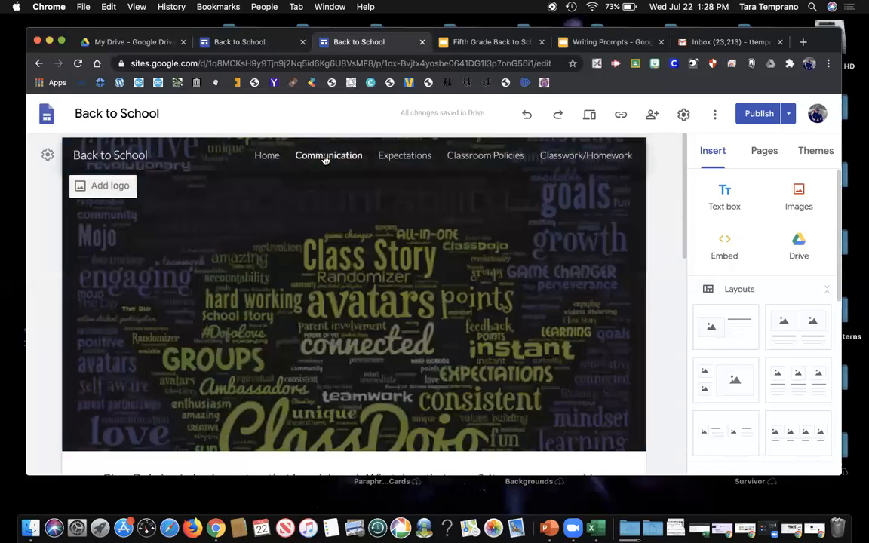
{"action": "left_click", "coordinate": [402, 157]}
{"action": "left_click", "coordinate": [482, 156]}
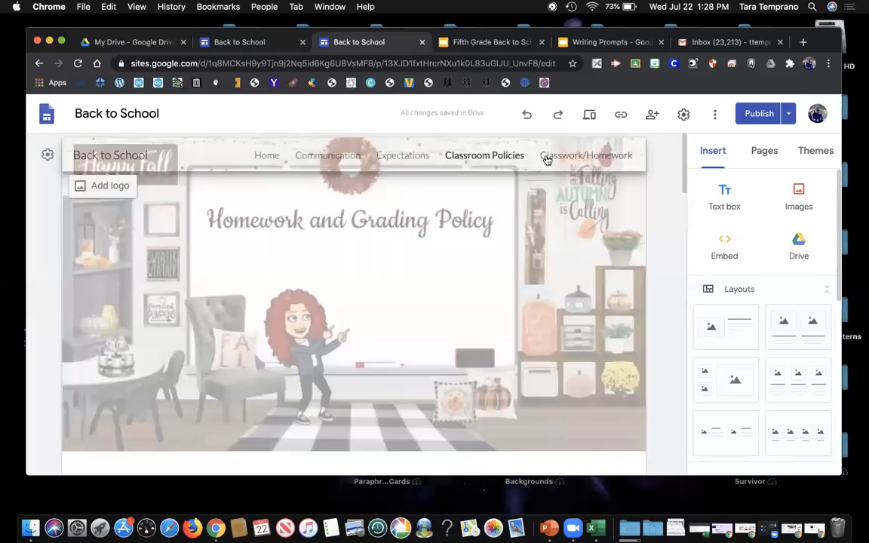
{"action": "left_click", "coordinate": [571, 157]}
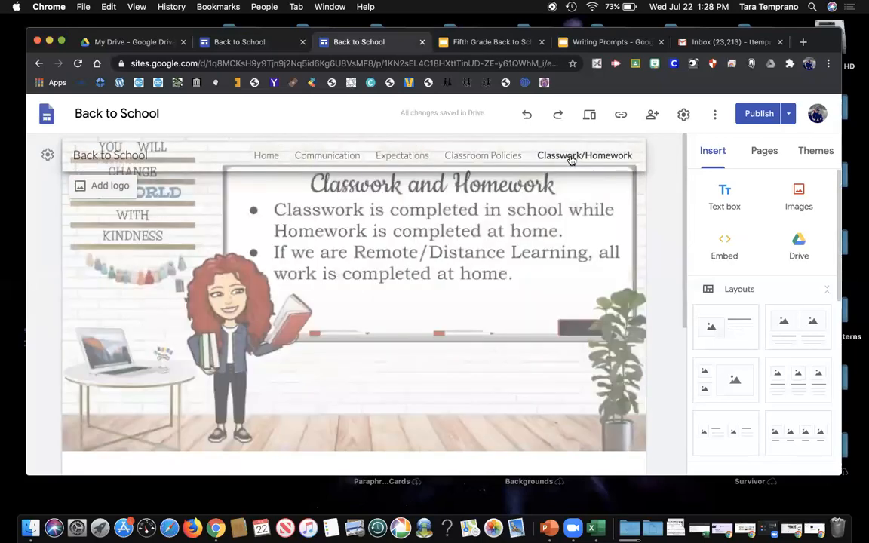
{"action": "left_click", "coordinate": [267, 157]}
Step: Return to the new site's Communication page and widen the header title box on both sides so the title fits on one line
{"action": "left_click", "coordinate": [246, 41]}
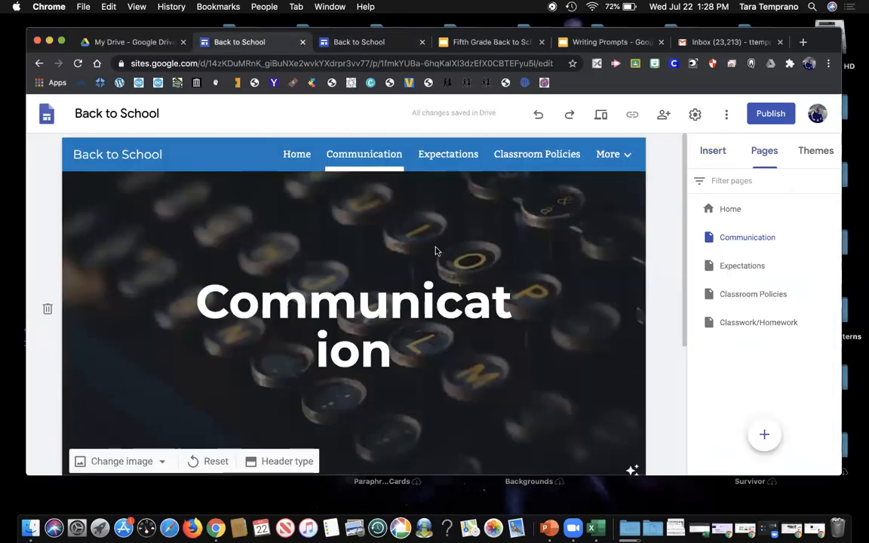
{"action": "scroll", "coordinate": [436, 251], "scroll_direction": "down", "scroll_amount": 2}
{"action": "scroll", "coordinate": [436, 247], "scroll_direction": "up", "scroll_amount": 2}
{"action": "scroll", "coordinate": [435, 248], "scroll_direction": "down", "scroll_amount": 4}
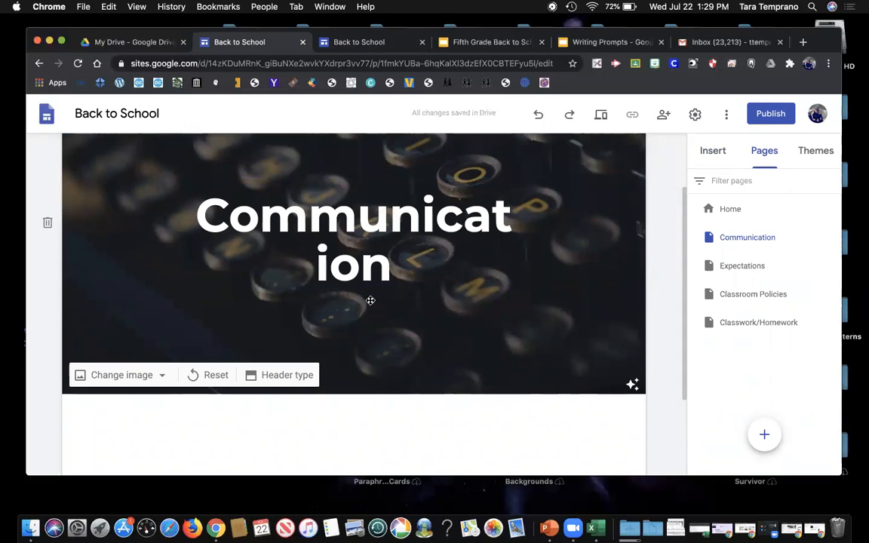
{"action": "left_click", "coordinate": [375, 181]}
{"action": "scroll", "coordinate": [376, 182], "scroll_direction": "up", "scroll_amount": 2}
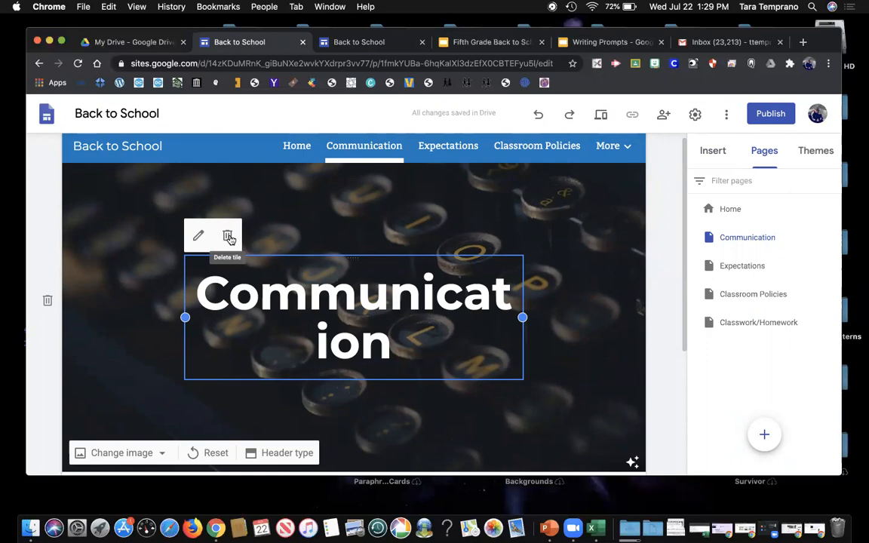
{"action": "left_click_drag", "start_coordinate": [522, 317], "coordinate": [611, 316]}
{"action": "left_click_drag", "start_coordinate": [184, 316], "coordinate": [96, 317]}
{"action": "left_click", "coordinate": [395, 387]}
{"action": "scroll", "coordinate": [434, 357], "scroll_direction": "down", "scroll_amount": 1}
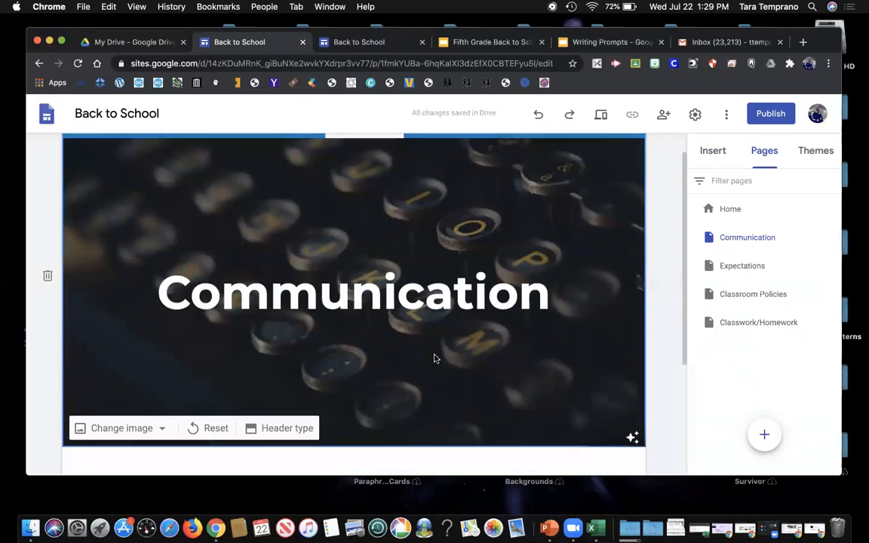
Step: Delete the Communication title from the header and undo the deletion
{"action": "left_click", "coordinate": [365, 249]}
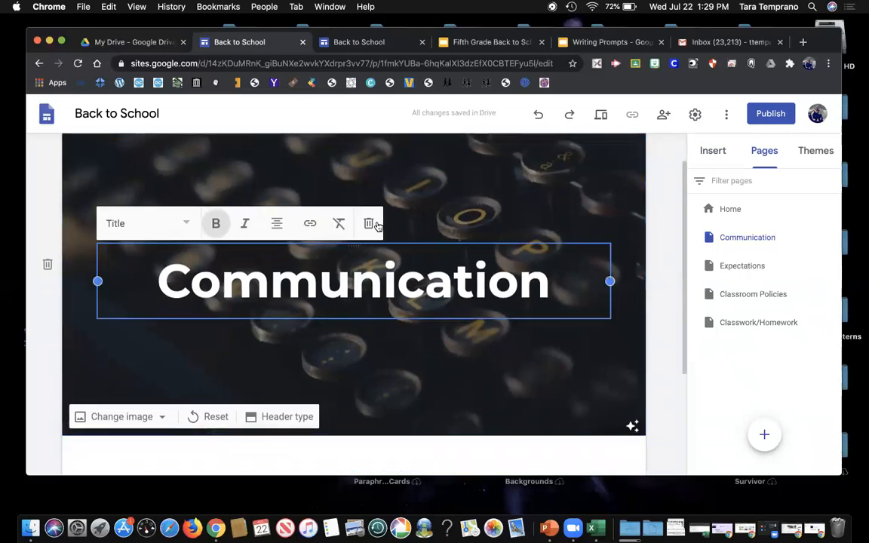
{"action": "scroll", "coordinate": [370, 223], "scroll_direction": "up", "scroll_amount": 2}
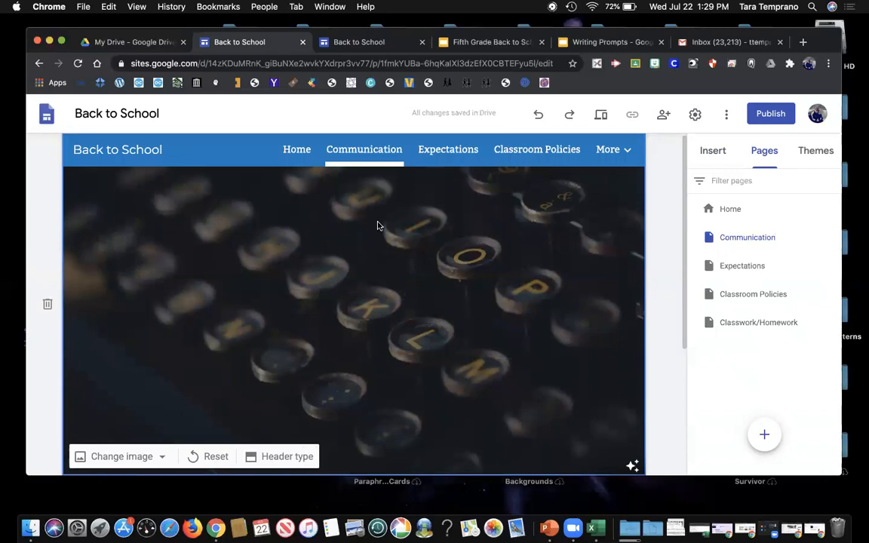
{"action": "left_click", "coordinate": [537, 114]}
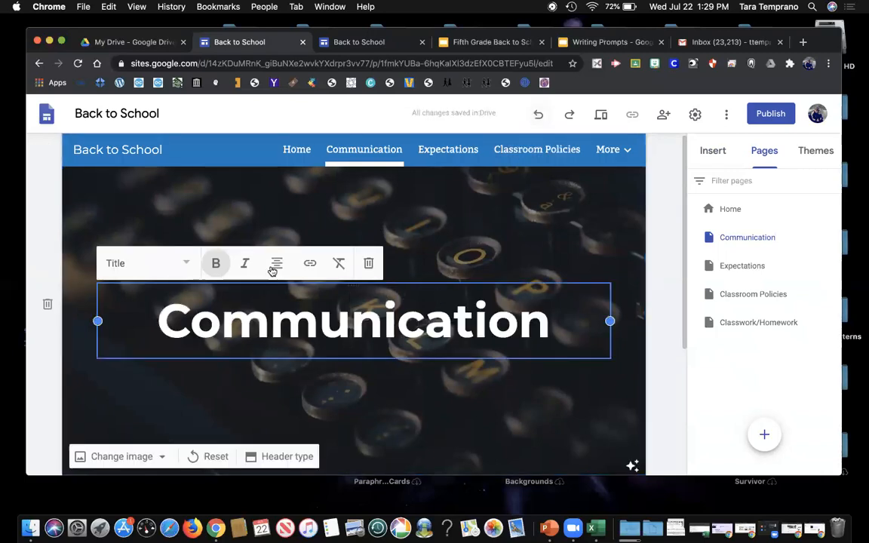
Step: Check the title's text style options, try italic and non-bold formatting on the Communication title, and restore its bold upright look
{"action": "left_click", "coordinate": [130, 268]}
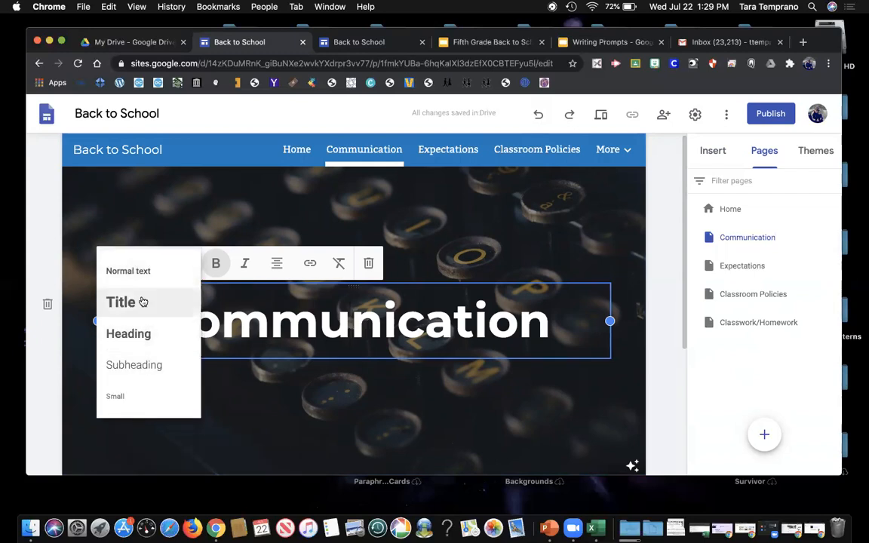
{"action": "left_click", "coordinate": [180, 295]}
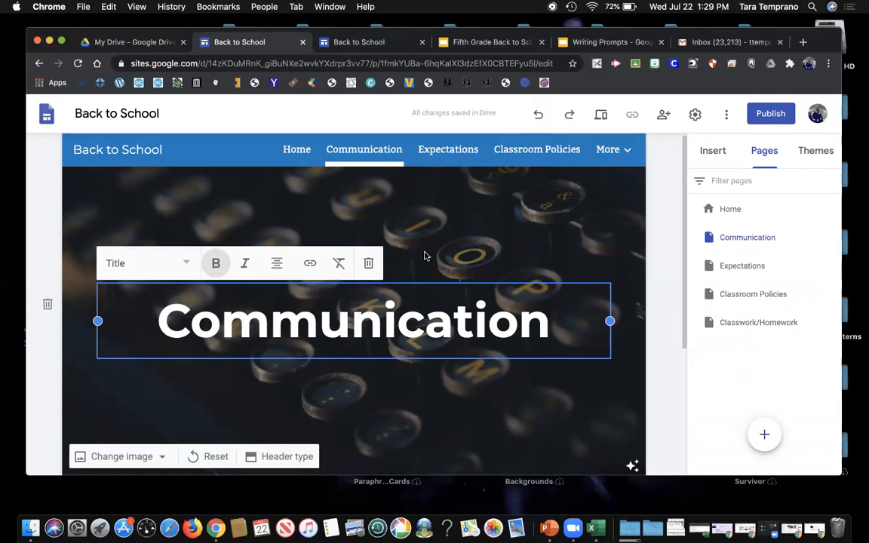
{"action": "left_click_drag", "start_coordinate": [159, 327], "coordinate": [549, 324]}
{"action": "left_click", "coordinate": [245, 264]}
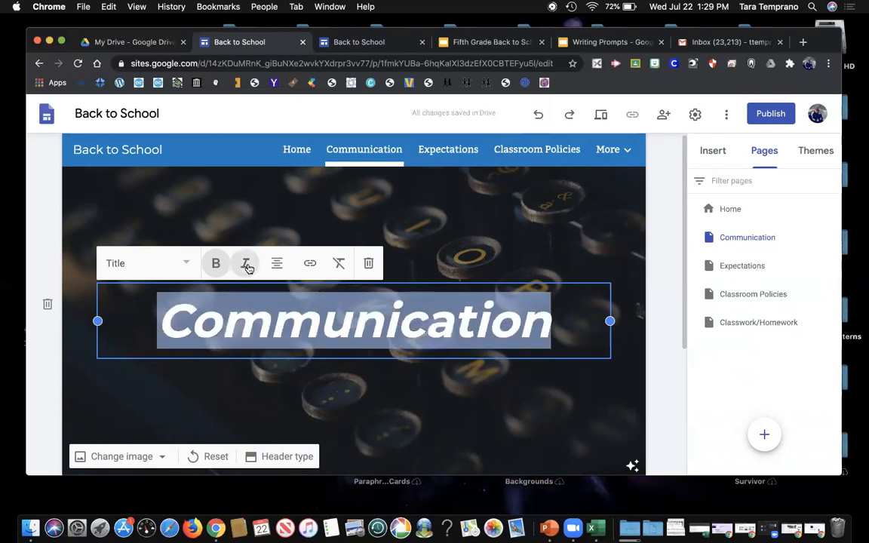
{"action": "left_click", "coordinate": [245, 264]}
{"action": "left_click", "coordinate": [216, 264]}
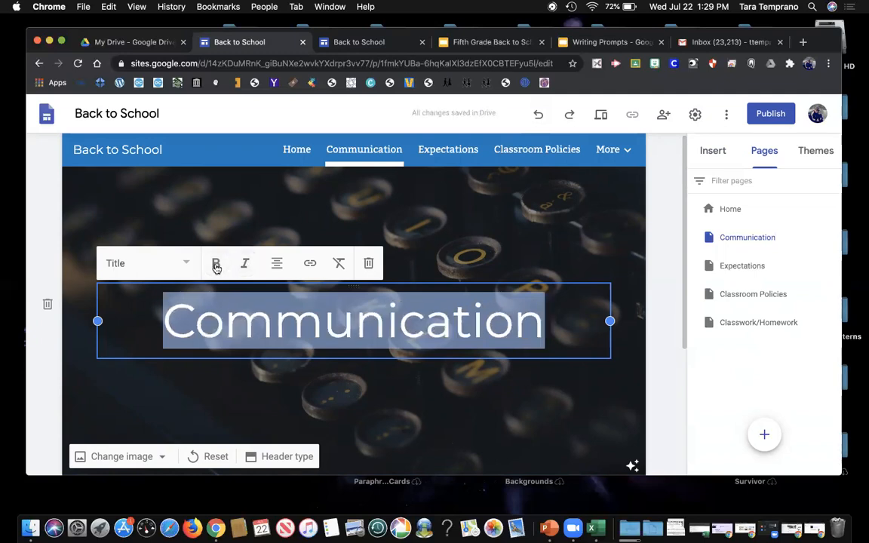
{"action": "left_click", "coordinate": [216, 264]}
{"action": "left_click", "coordinate": [440, 235]}
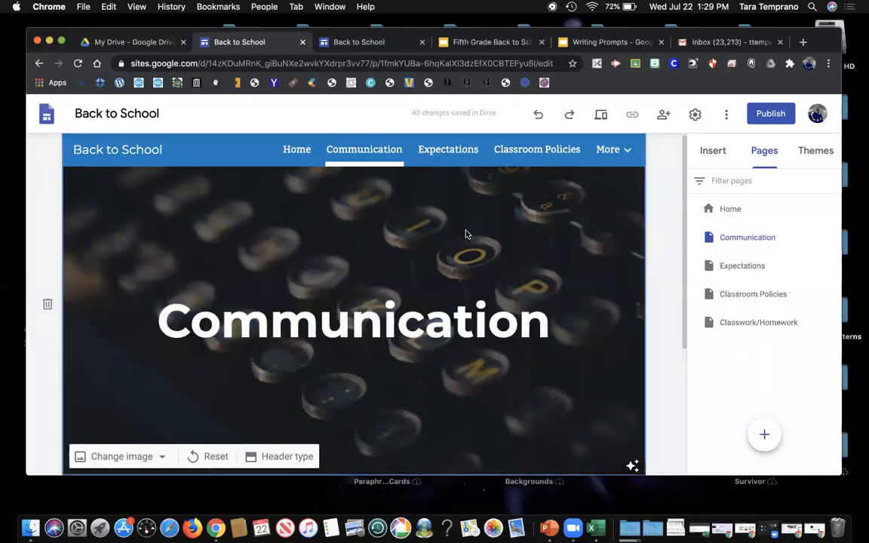
Step: Compare the empty area below the new Communication header with the example site's Communication page, examining its ClassDojo text and linked picture
{"action": "scroll", "coordinate": [540, 333], "scroll_direction": "down", "scroll_amount": 5}
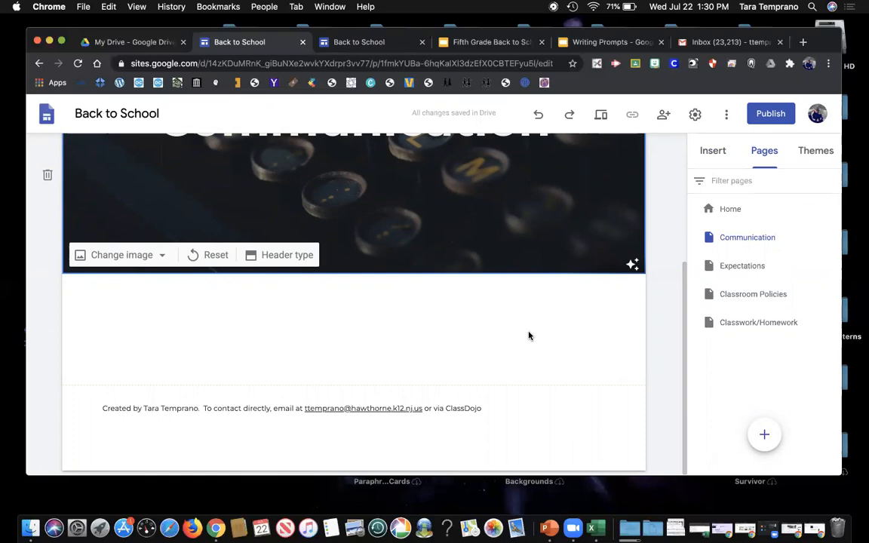
{"action": "scroll", "coordinate": [529, 336], "scroll_direction": "up", "scroll_amount": 5}
{"action": "scroll", "coordinate": [528, 335], "scroll_direction": "down", "scroll_amount": 5}
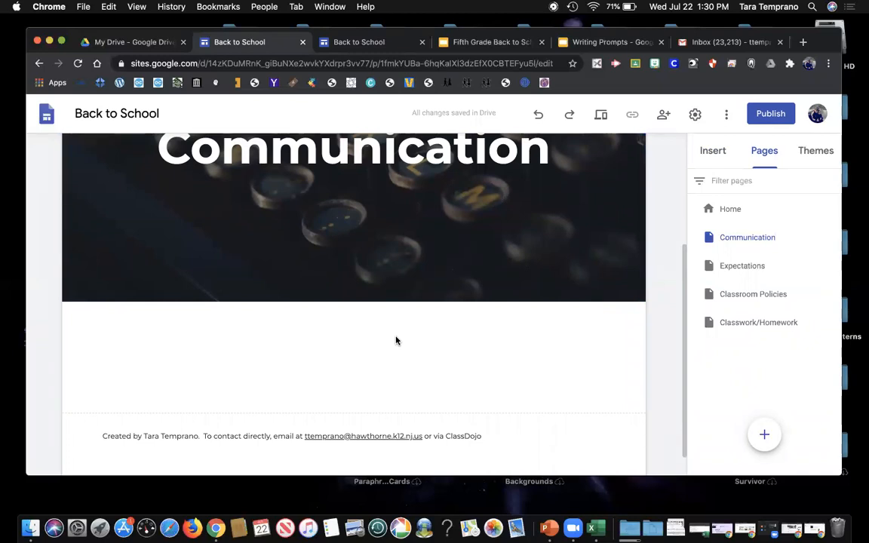
{"action": "left_click", "coordinate": [360, 44]}
{"action": "left_click", "coordinate": [341, 156]}
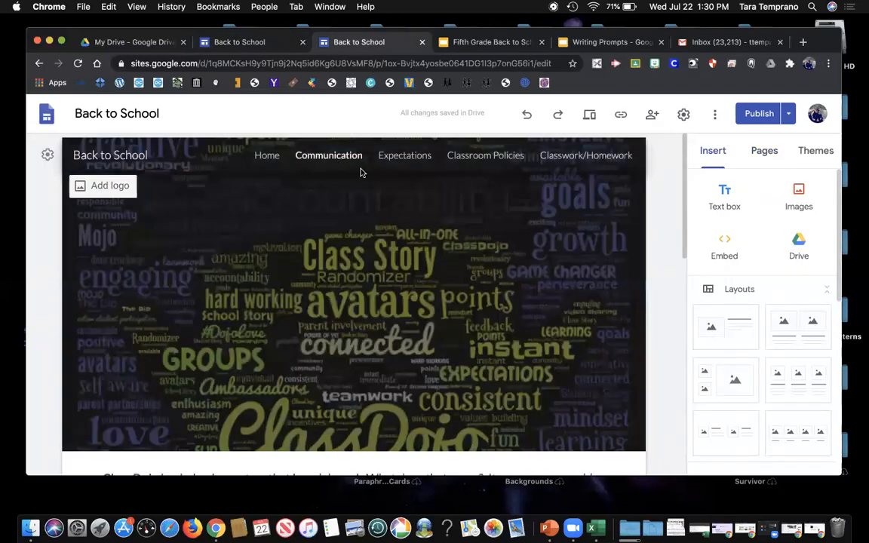
{"action": "scroll", "coordinate": [410, 226], "scroll_direction": "down", "scroll_amount": 1}
{"action": "scroll", "coordinate": [410, 226], "scroll_direction": "down", "scroll_amount": 3}
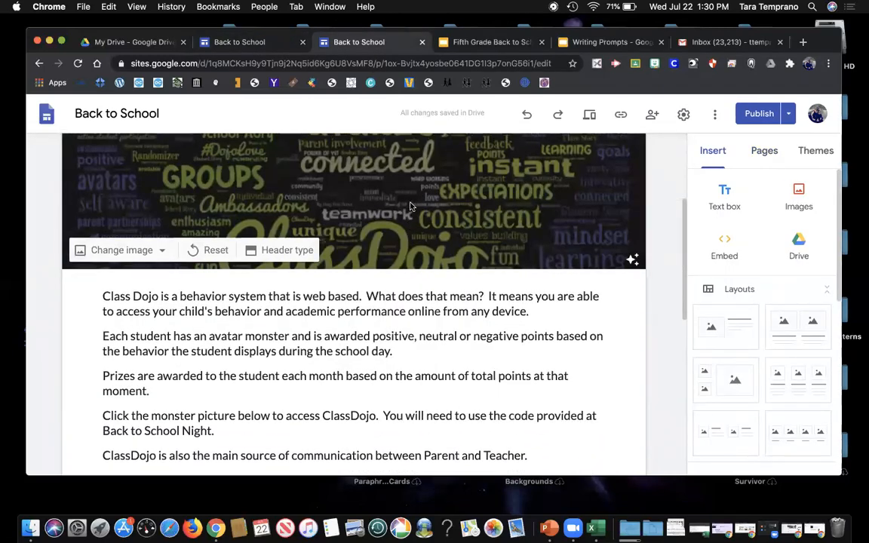
{"action": "scroll", "coordinate": [453, 242], "scroll_direction": "down", "scroll_amount": 2}
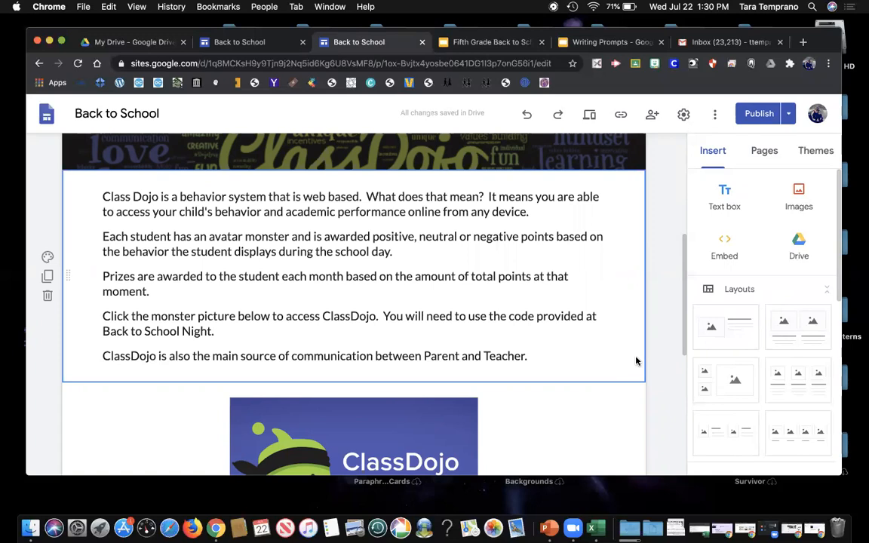
{"action": "scroll", "coordinate": [636, 360], "scroll_direction": "down", "scroll_amount": 3}
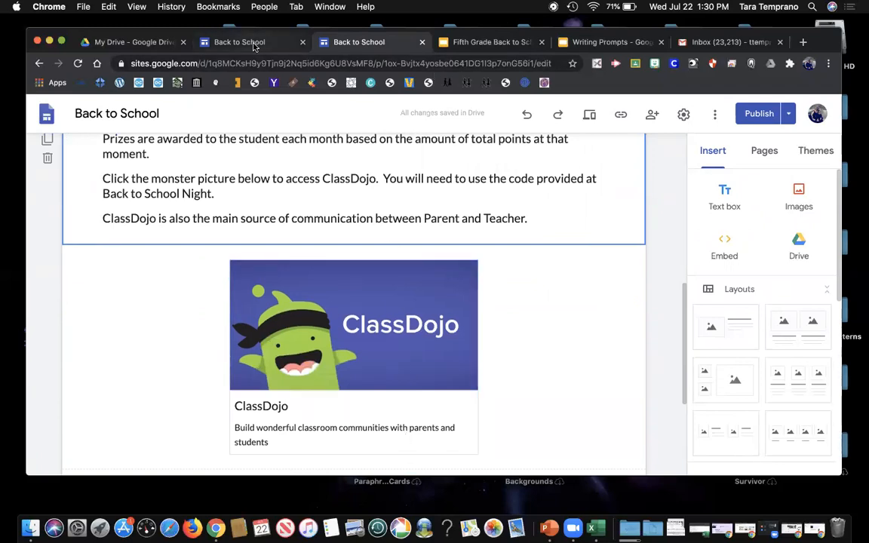
Step: Copy all the ClassDojo paragraphs from the text box below the header on the example site's Communication page
{"action": "scroll", "coordinate": [353, 214], "scroll_direction": "up", "scroll_amount": 5}
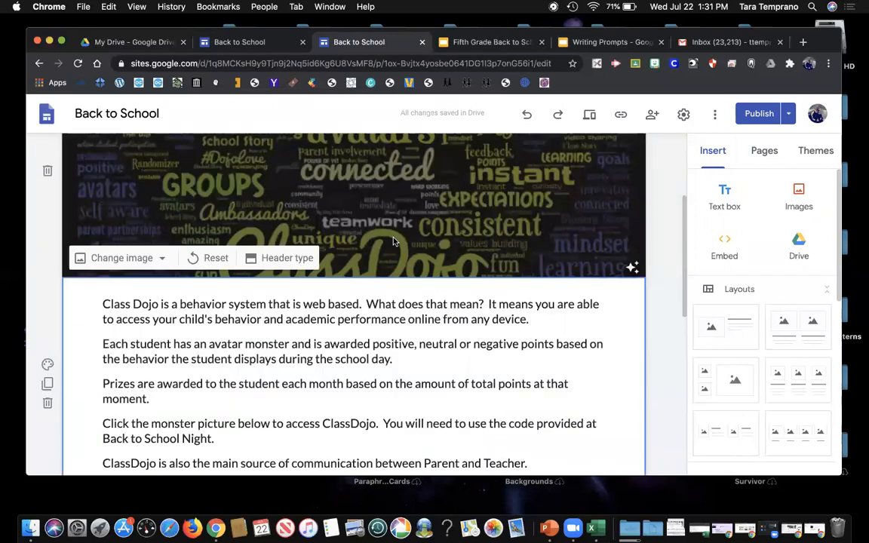
{"action": "scroll", "coordinate": [392, 241], "scroll_direction": "down", "scroll_amount": 2}
{"action": "left_click", "coordinate": [105, 242]}
{"action": "left_click_drag", "start_coordinate": [105, 242], "coordinate": [561, 410]}
{"action": "key", "text": "super+c"}
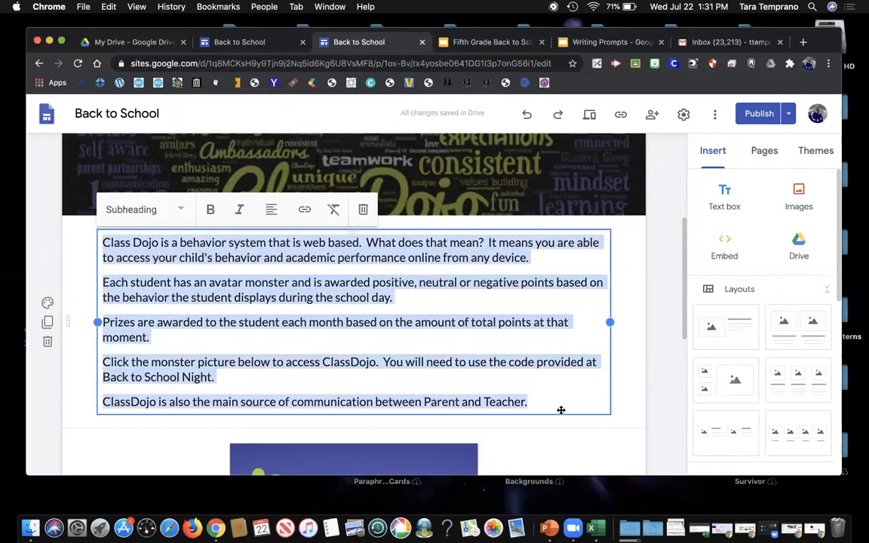
{"action": "left_click", "coordinate": [559, 427]}
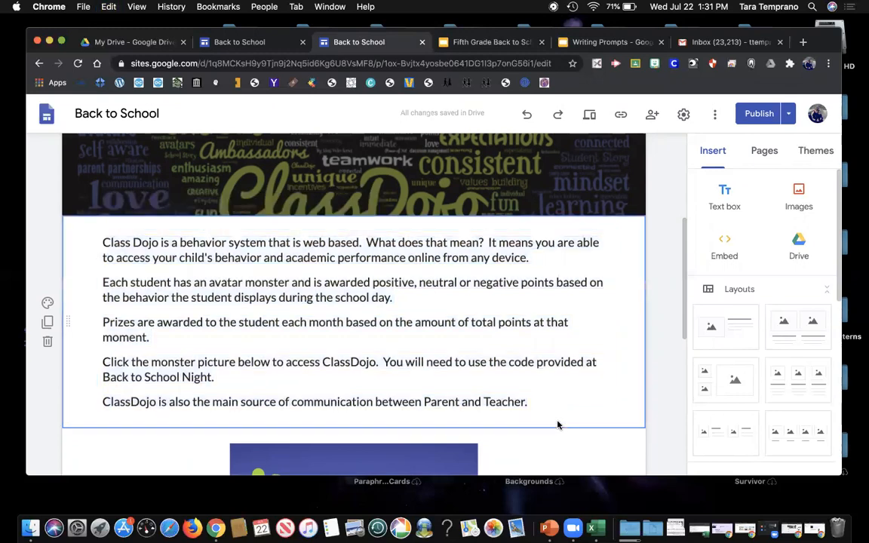
Step: Add a text box below the header on the new site's Communication page and paste the copied ClassDojo paragraphs into it
{"action": "left_click", "coordinate": [252, 42]}
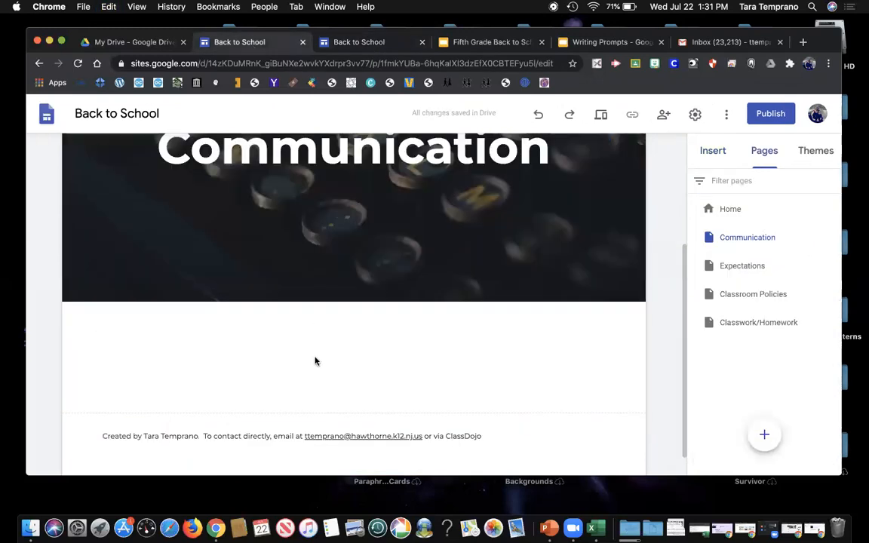
{"action": "left_click", "coordinate": [712, 154]}
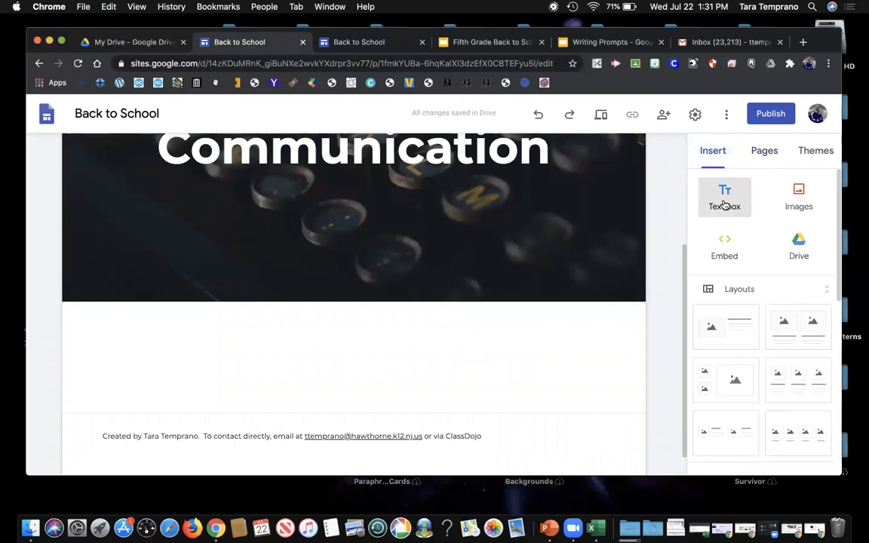
{"action": "left_click", "coordinate": [732, 198]}
{"action": "key", "text": "super+v"}
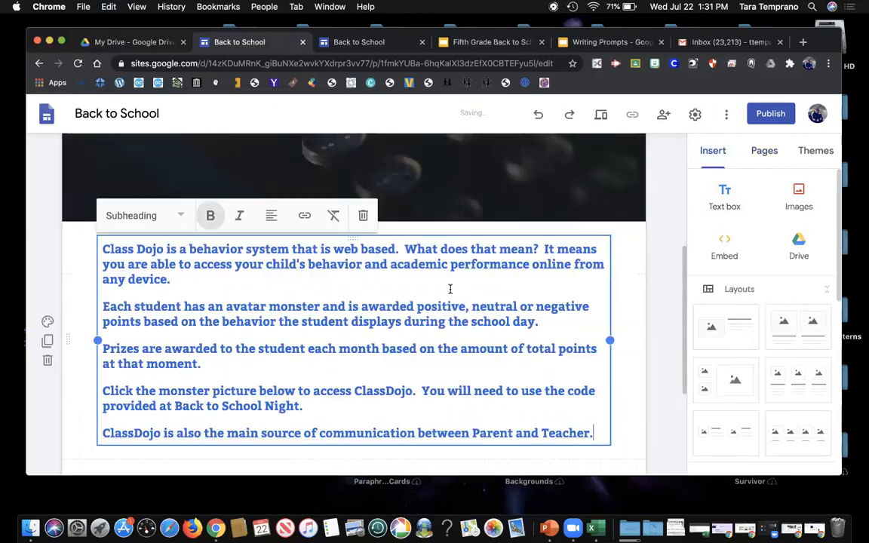
{"action": "left_click", "coordinate": [624, 314]}
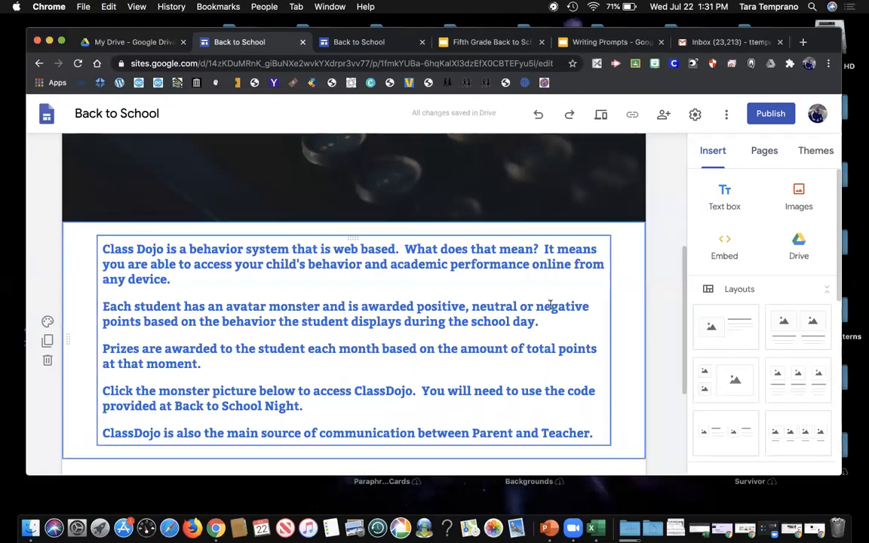
{"action": "scroll", "coordinate": [393, 328], "scroll_direction": "down", "scroll_amount": 5}
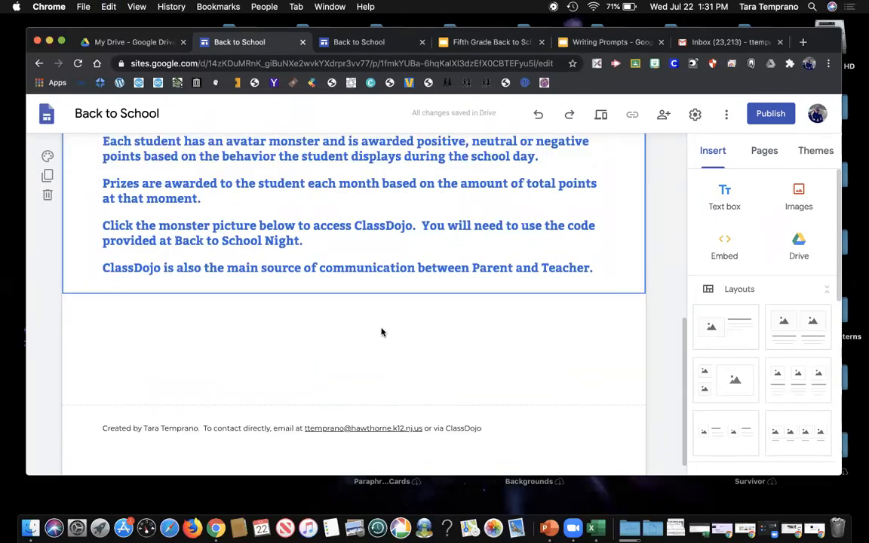
{"action": "left_click", "coordinate": [343, 334]}
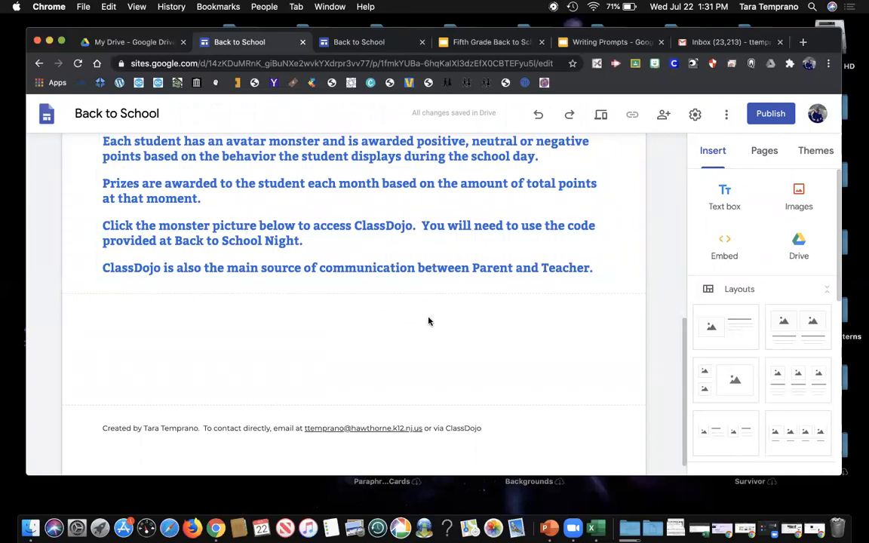
{"action": "left_click", "coordinate": [723, 247]}
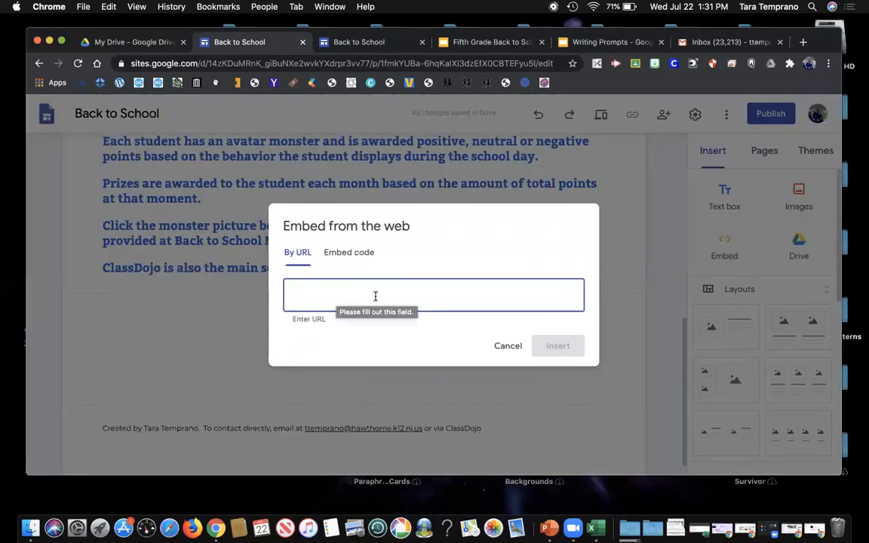
{"action": "type", "text": "www."}
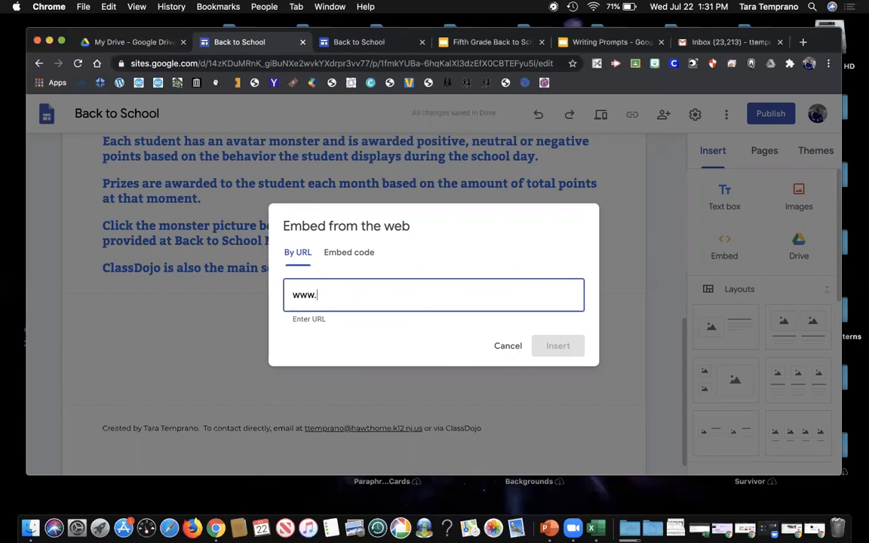
{"action": "type", "text": "classdojo.com"}
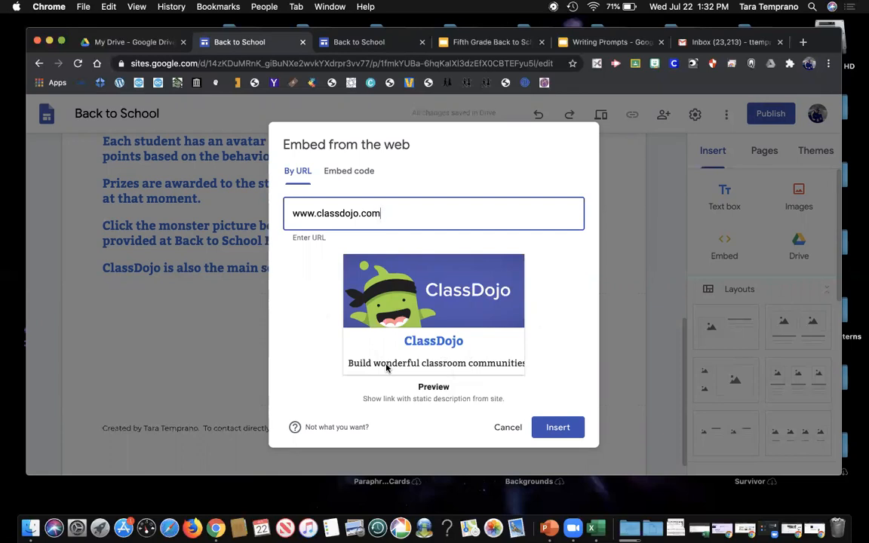
{"action": "left_click", "coordinate": [557, 426]}
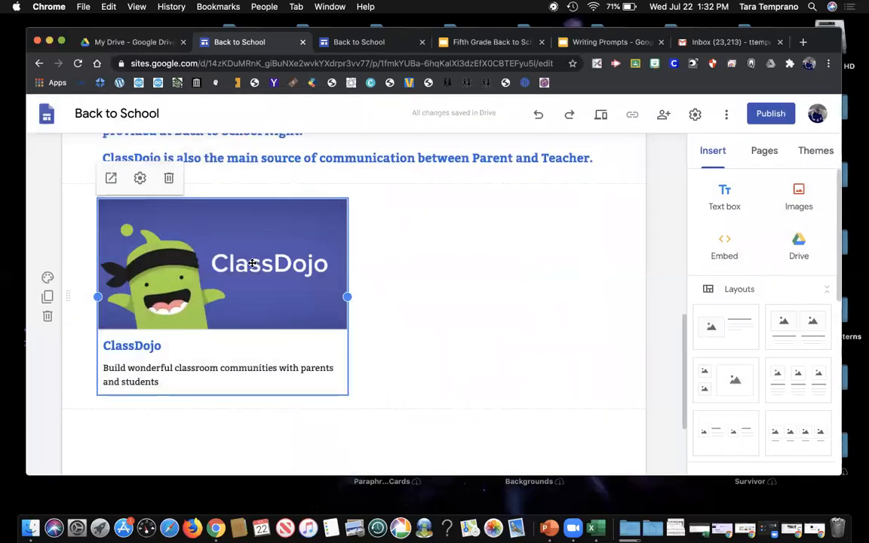
Step: Try the ClassDojo embed at full text width, then resize it to about half that width and centre it below the paragraphs
{"action": "left_click_drag", "start_coordinate": [347, 296], "coordinate": [626, 309]}
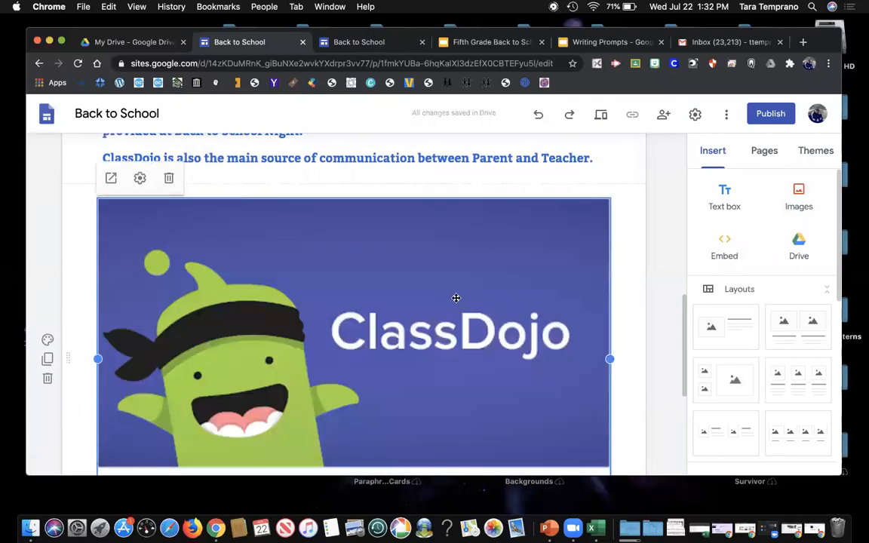
{"action": "scroll", "coordinate": [456, 298], "scroll_direction": "down", "scroll_amount": 5}
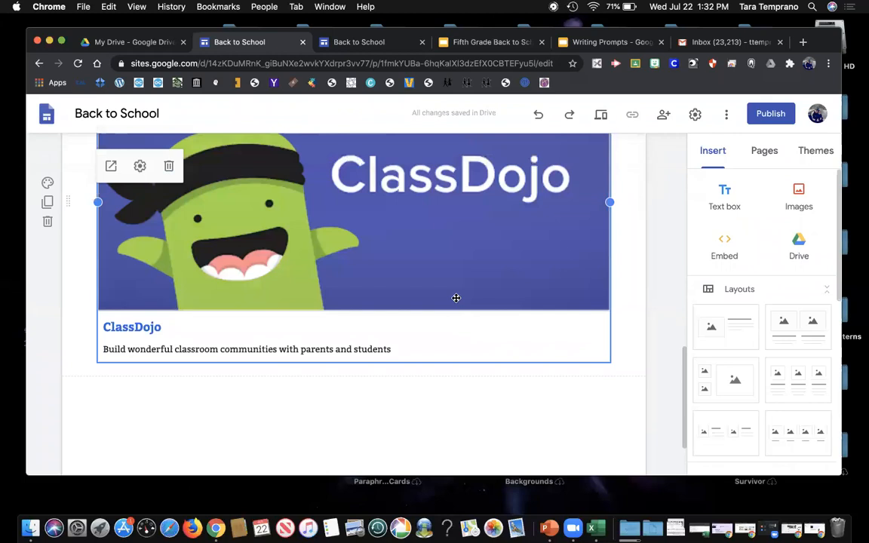
{"action": "scroll", "coordinate": [456, 298], "scroll_direction": "up", "scroll_amount": 5}
{"action": "left_click_drag", "start_coordinate": [610, 348], "coordinate": [290, 294]}
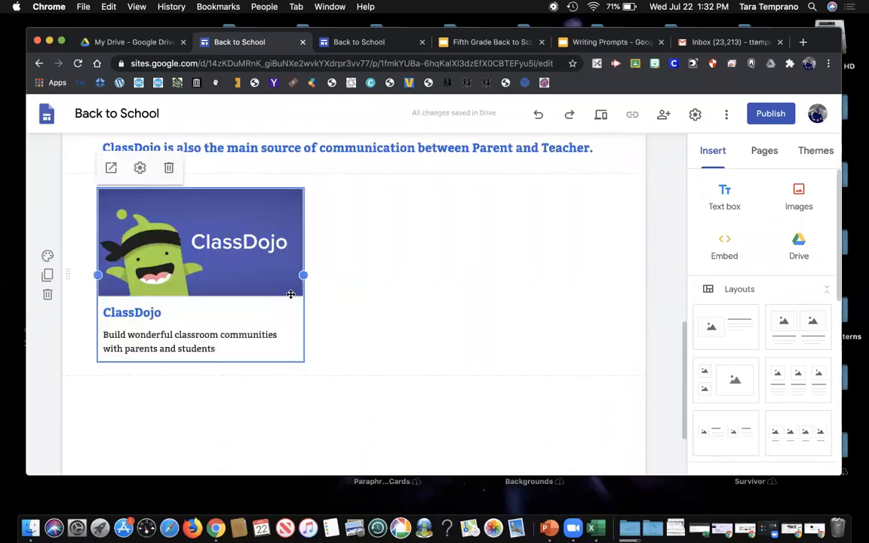
{"action": "left_click_drag", "start_coordinate": [225, 246], "coordinate": [349, 272]}
{"action": "left_click", "coordinate": [506, 340]}
{"action": "left_click_drag", "start_coordinate": [349, 300], "coordinate": [360, 303]}
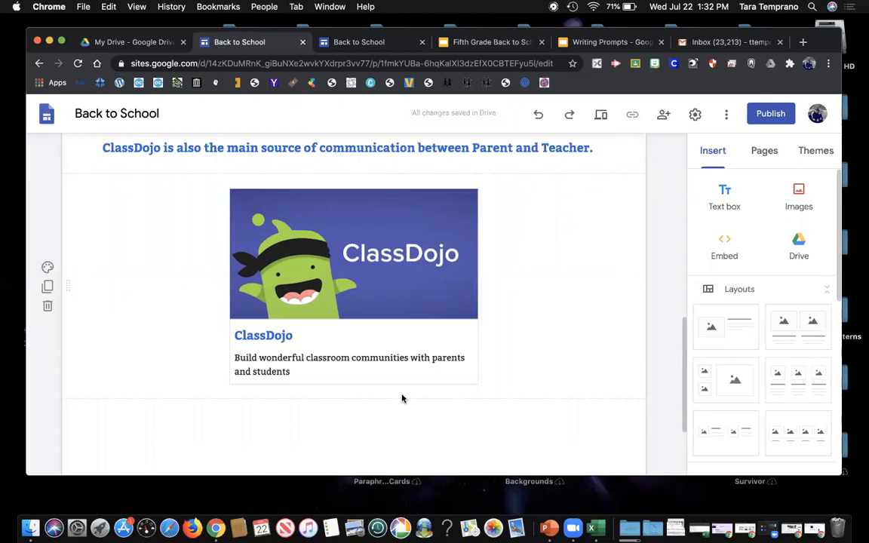
Step: Review the new Communication page from the header and ClassDojo paragraphs down to the embedded preview and footer
{"action": "scroll", "coordinate": [402, 399], "scroll_direction": "down", "scroll_amount": 2}
{"action": "scroll", "coordinate": [402, 398], "scroll_direction": "up", "scroll_amount": 5}
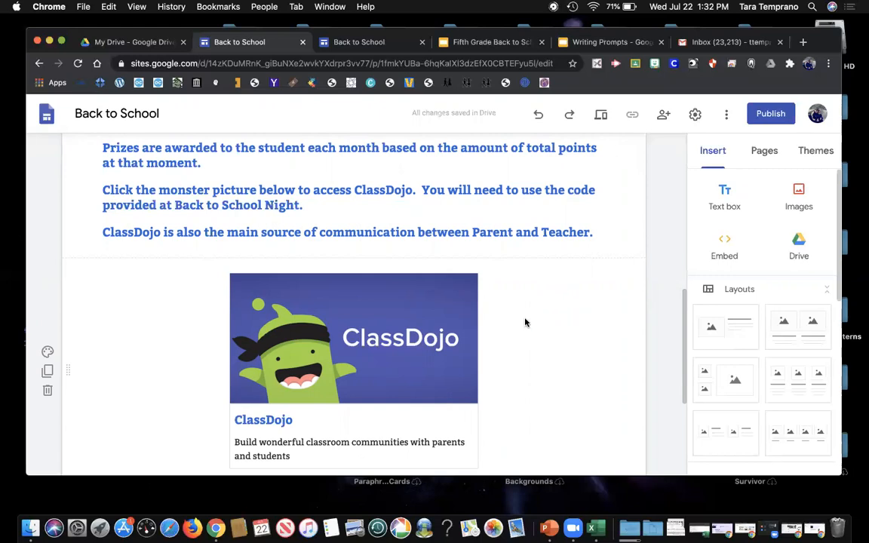
{"action": "scroll", "coordinate": [525, 323], "scroll_direction": "down", "scroll_amount": 3}
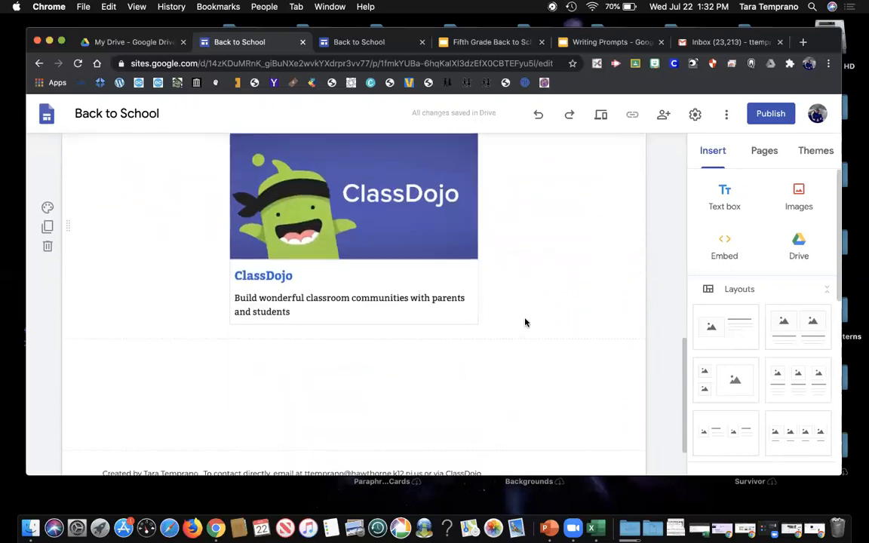
{"action": "scroll", "coordinate": [526, 322], "scroll_direction": "down", "scroll_amount": 2}
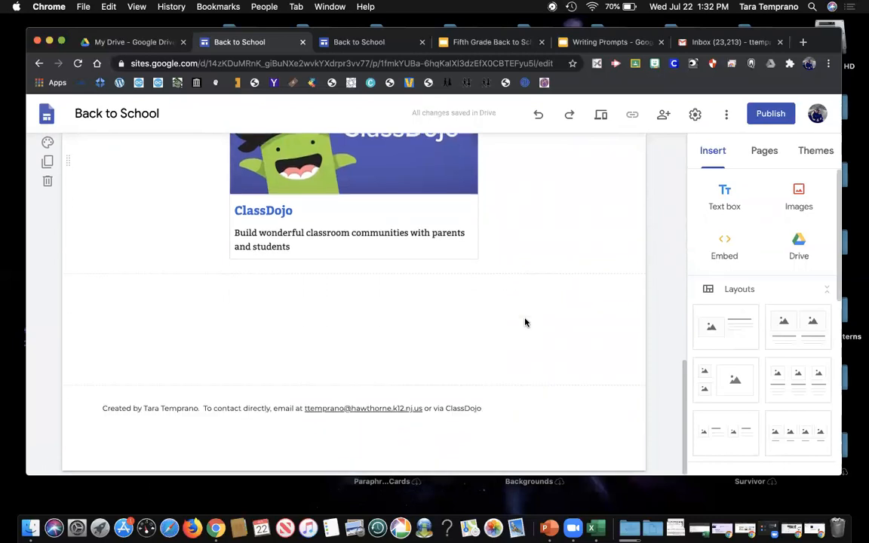
{"action": "scroll", "coordinate": [526, 322], "scroll_direction": "up", "scroll_amount": 6}
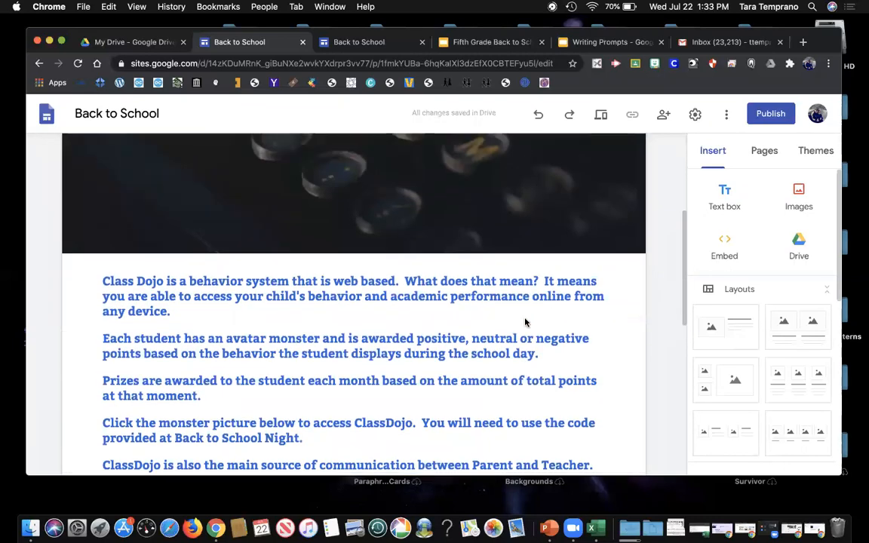
{"action": "scroll", "coordinate": [525, 318], "scroll_direction": "down", "scroll_amount": 3}
{"action": "scroll", "coordinate": [525, 317], "scroll_direction": "down", "scroll_amount": 2}
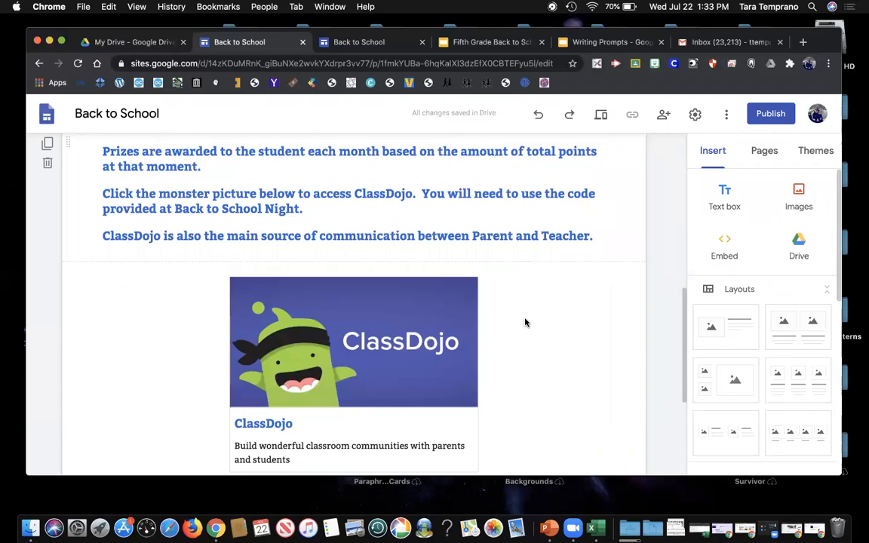
{"action": "scroll", "coordinate": [525, 322], "scroll_direction": "down", "scroll_amount": 1}
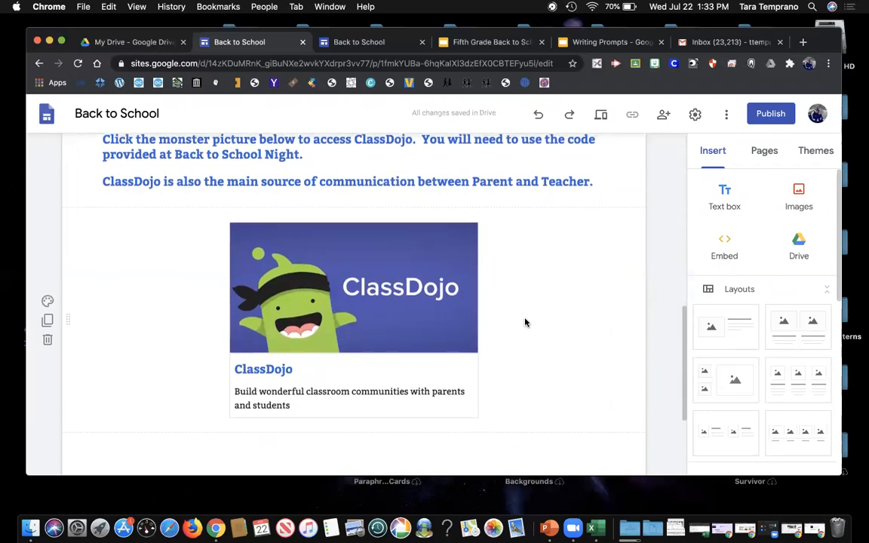
Step: Open the example site's Expectations page and examine its header image, distance learning text and embedded slide presentations
{"action": "left_click", "coordinate": [373, 44]}
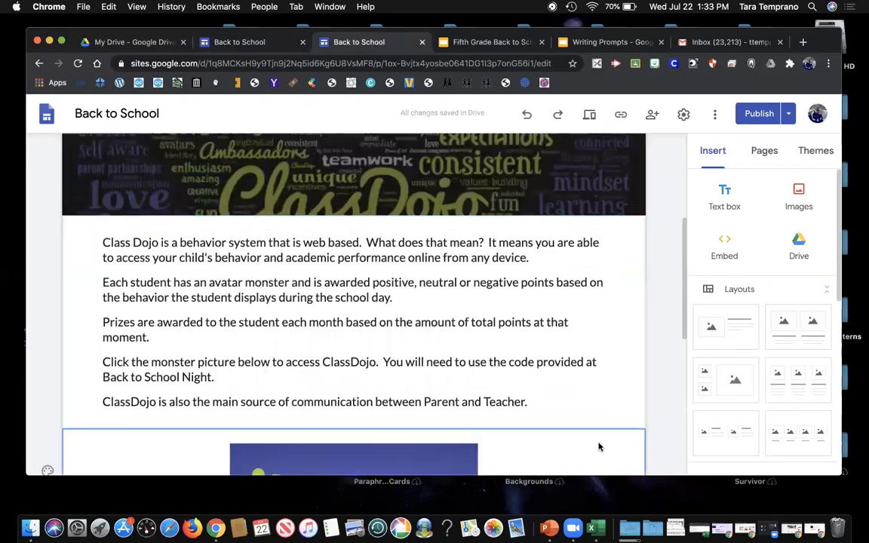
{"action": "scroll", "coordinate": [530, 332], "scroll_direction": "up", "scroll_amount": 4}
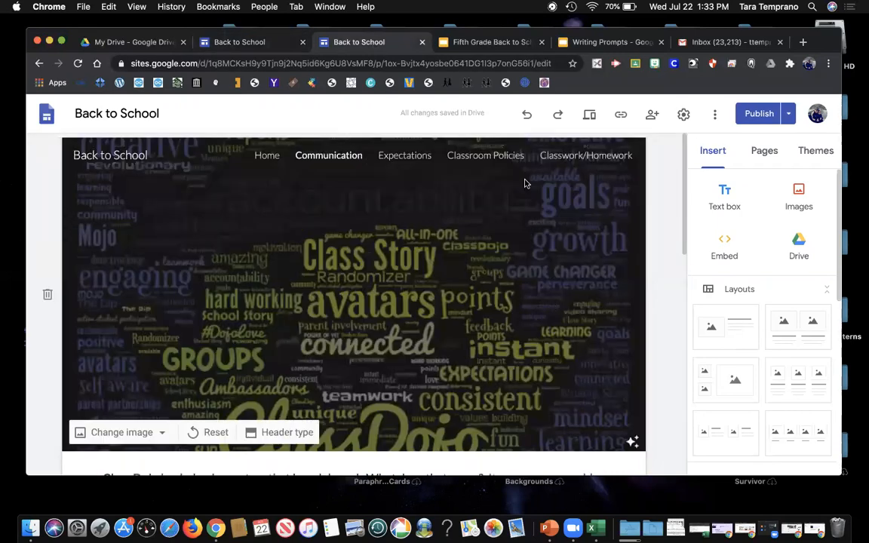
{"action": "left_click", "coordinate": [486, 157]}
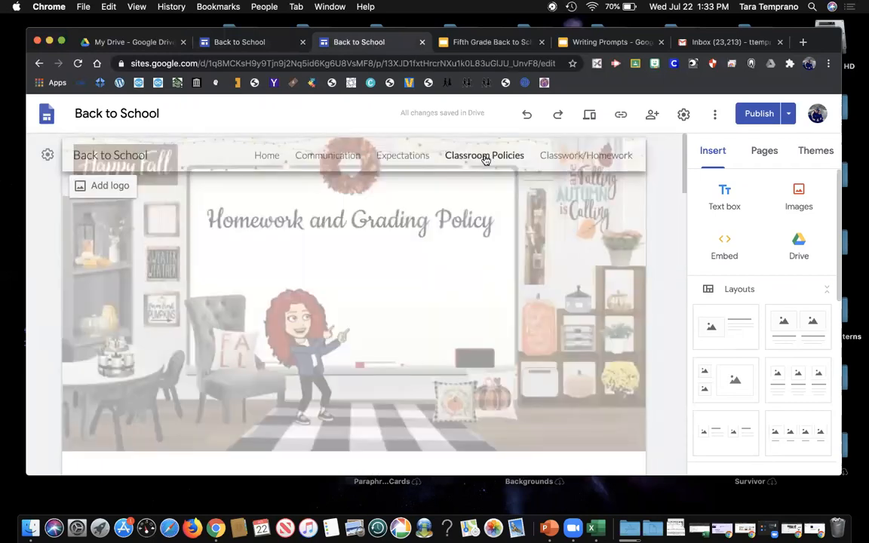
{"action": "left_click", "coordinate": [413, 156]}
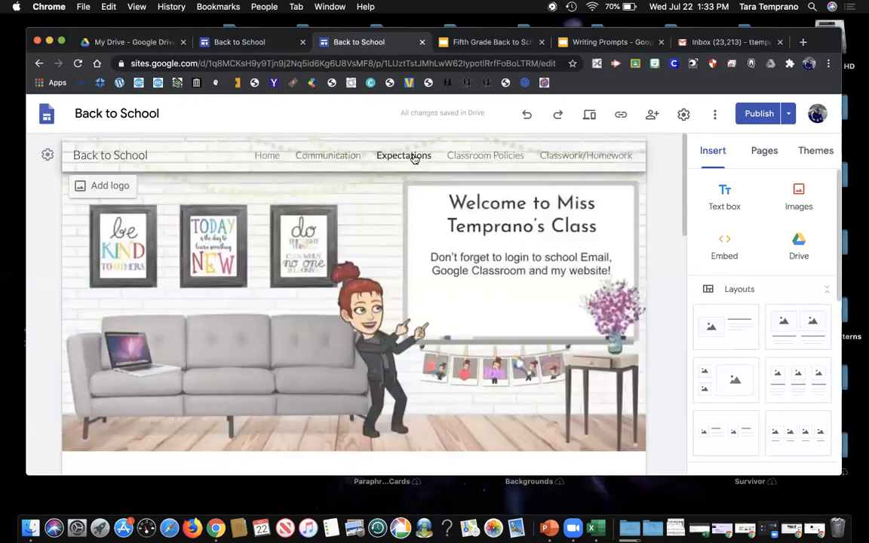
{"action": "scroll", "coordinate": [414, 157], "scroll_direction": "down", "scroll_amount": 5}
{"action": "scroll", "coordinate": [414, 154], "scroll_direction": "down", "scroll_amount": 2}
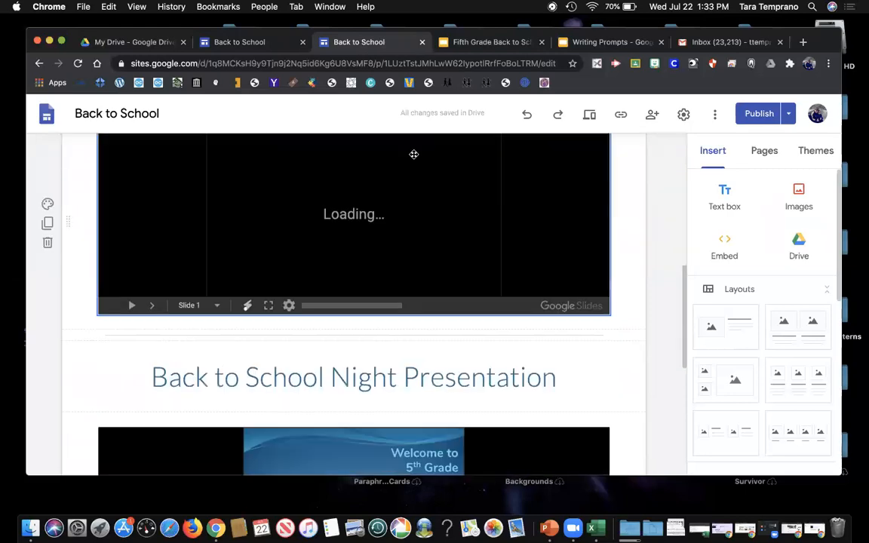
{"action": "scroll", "coordinate": [413, 154], "scroll_direction": "down", "scroll_amount": 3}
{"action": "scroll", "coordinate": [413, 154], "scroll_direction": "up", "scroll_amount": 3}
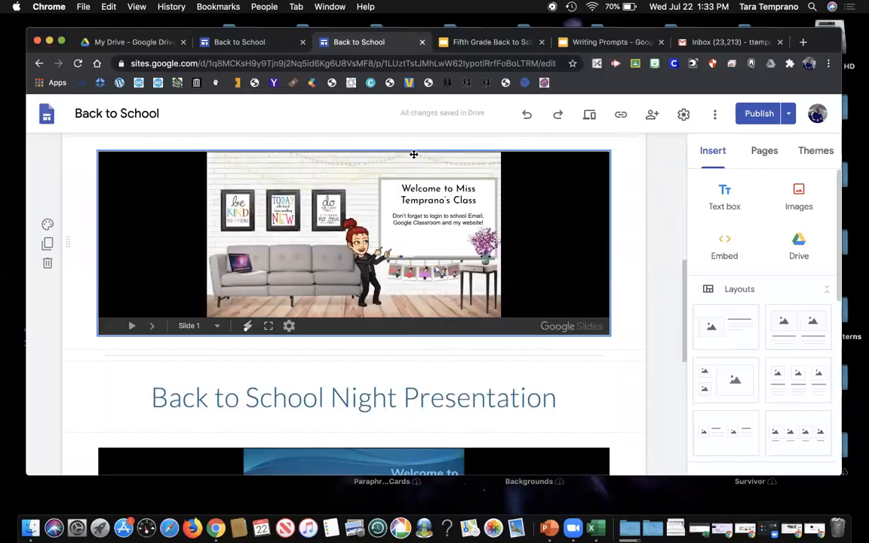
{"action": "scroll", "coordinate": [413, 154], "scroll_direction": "up", "scroll_amount": 3}
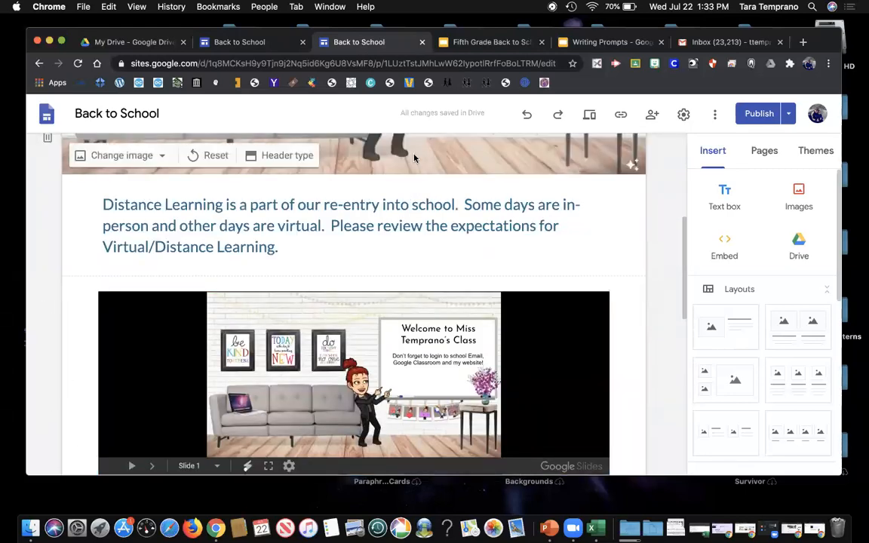
{"action": "scroll", "coordinate": [414, 157], "scroll_direction": "up", "scroll_amount": 3}
{"action": "scroll", "coordinate": [414, 158], "scroll_direction": "up", "scroll_amount": 1}
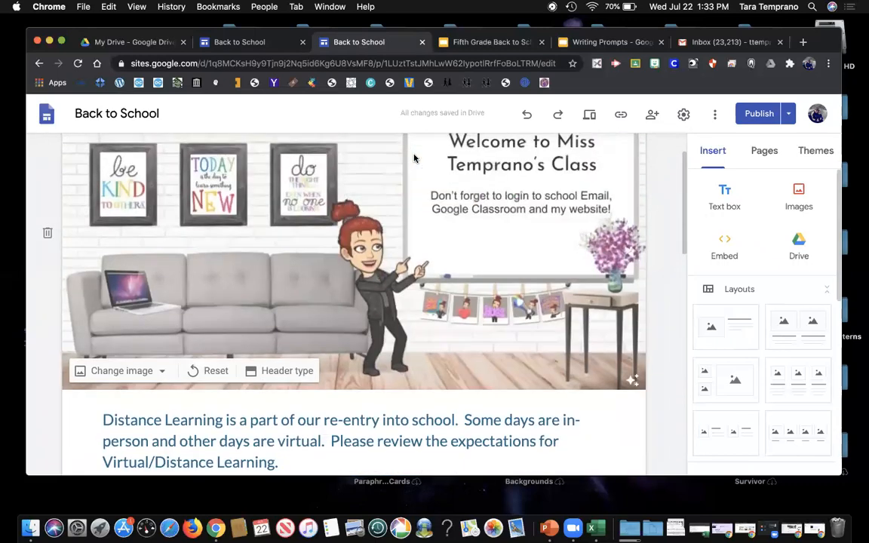
Step: Glance back at the new site, then study the example Expectations page's layout of two slideshows, divider, Back to School Night Presentation heading and footer
{"action": "left_click", "coordinate": [252, 44]}
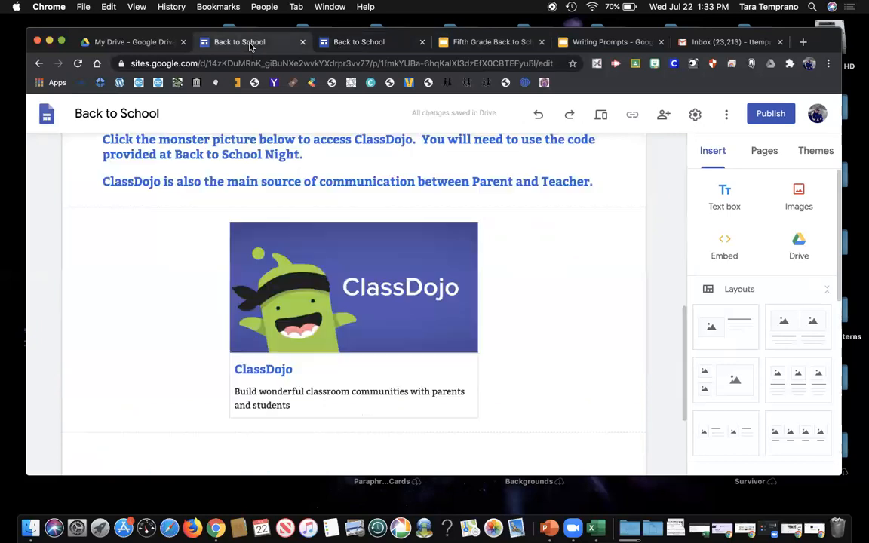
{"action": "left_click", "coordinate": [365, 46]}
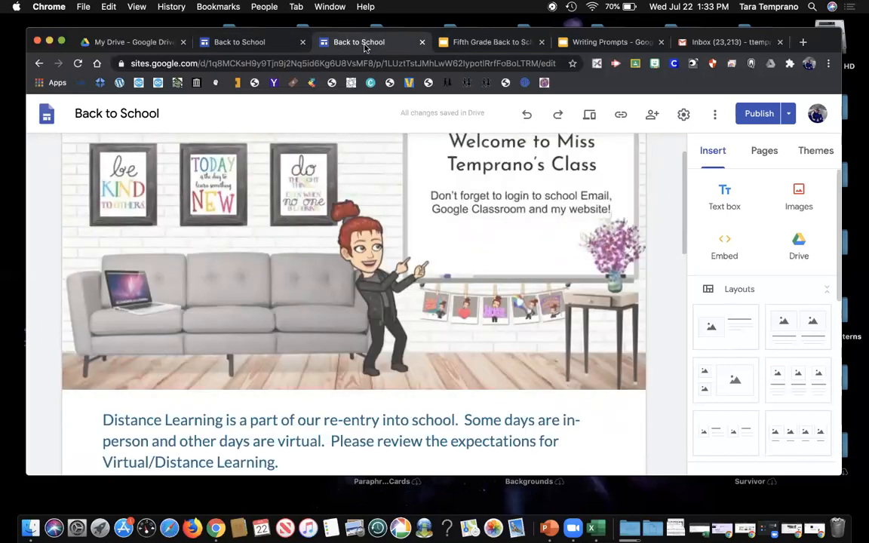
{"action": "mouse_move", "coordinate": [444, 282]}
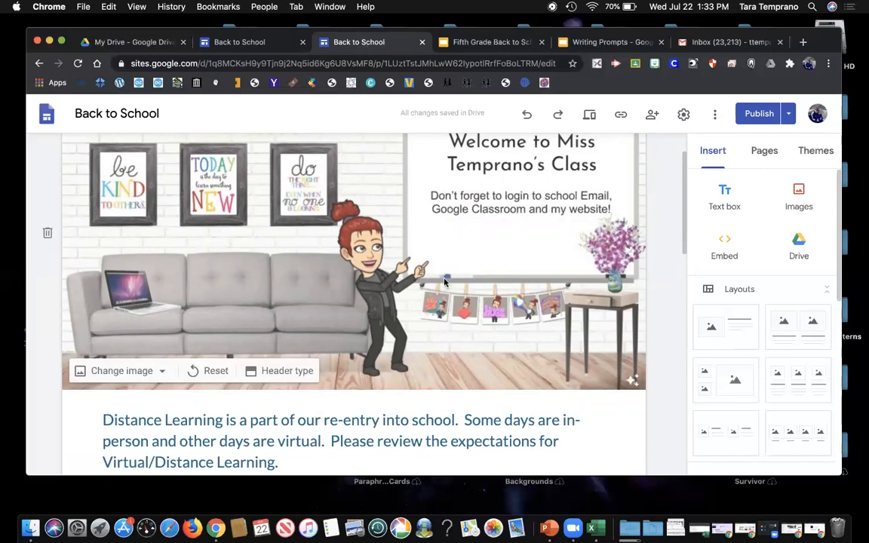
{"action": "scroll", "coordinate": [444, 282], "scroll_direction": "down", "scroll_amount": 8}
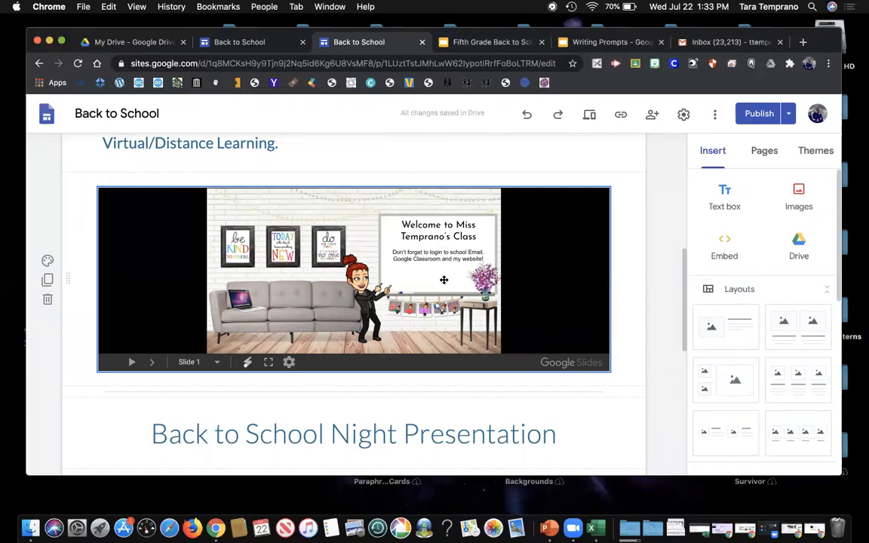
{"action": "scroll", "coordinate": [444, 280], "scroll_direction": "up", "scroll_amount": 3}
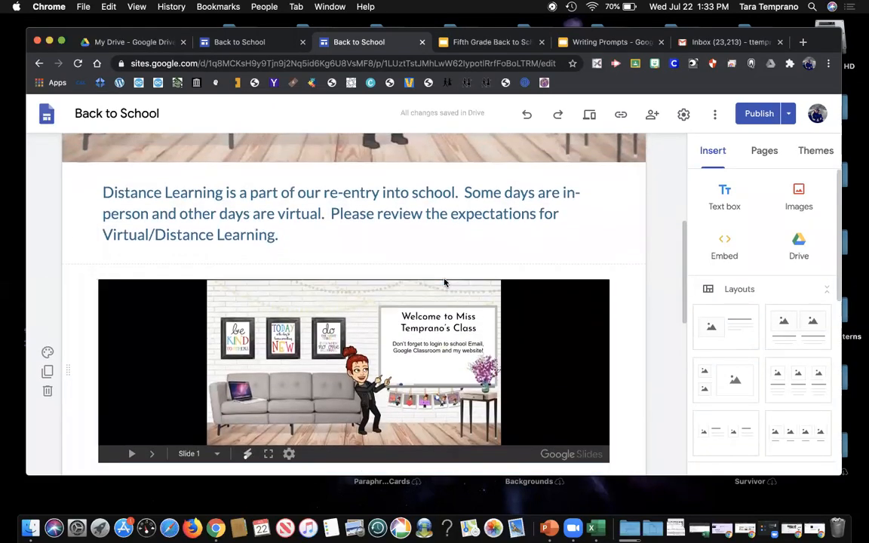
{"action": "scroll", "coordinate": [444, 280], "scroll_direction": "down", "scroll_amount": 7}
{"action": "scroll", "coordinate": [443, 280], "scroll_direction": "down", "scroll_amount": 5}
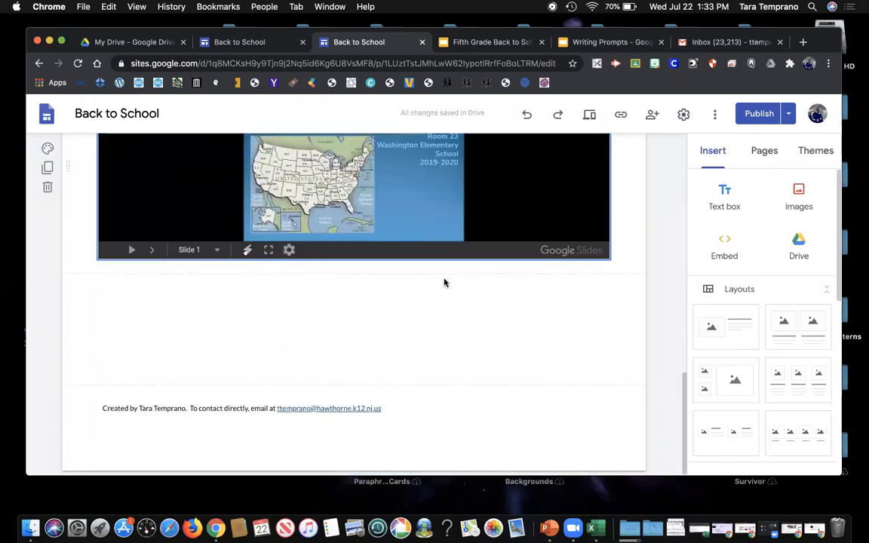
{"action": "scroll", "coordinate": [444, 282], "scroll_direction": "up", "scroll_amount": 10}
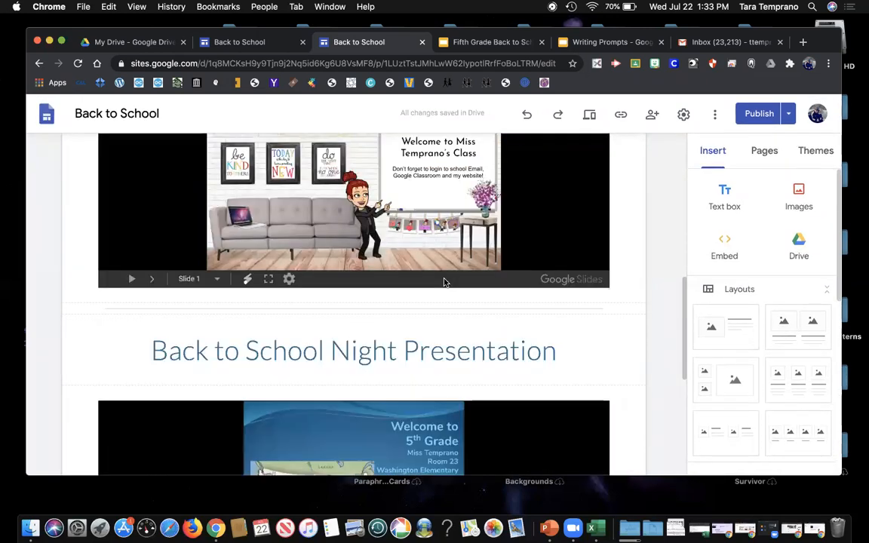
Step: Return to the new site and open its Expectations page at the blank area between the header and footer
{"action": "scroll", "coordinate": [444, 280], "scroll_direction": "up", "scroll_amount": 3}
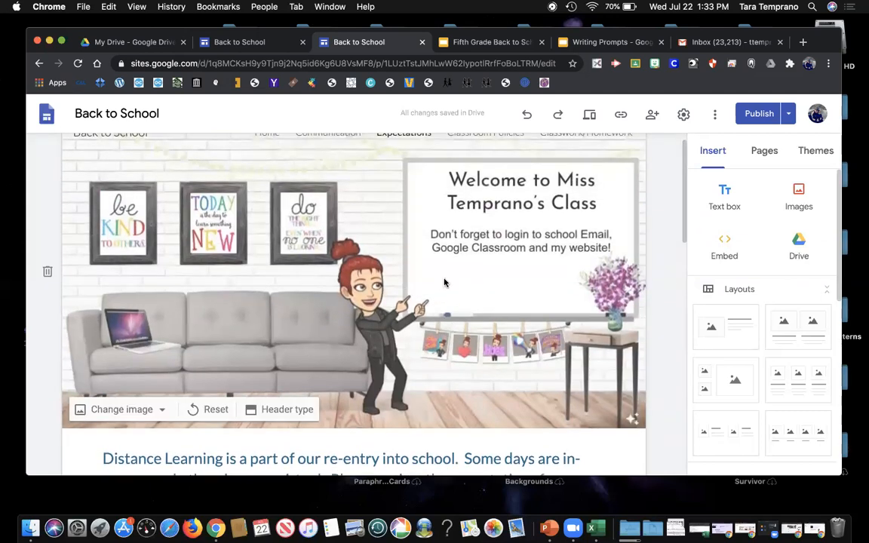
{"action": "scroll", "coordinate": [443, 283], "scroll_direction": "up", "scroll_amount": 1}
{"action": "scroll", "coordinate": [443, 282], "scroll_direction": "up", "scroll_amount": 2}
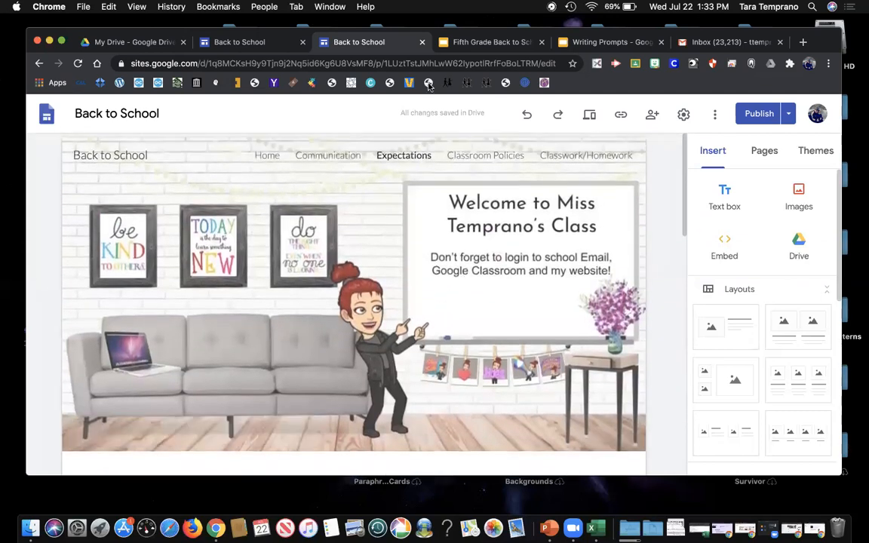
{"action": "left_click", "coordinate": [257, 41]}
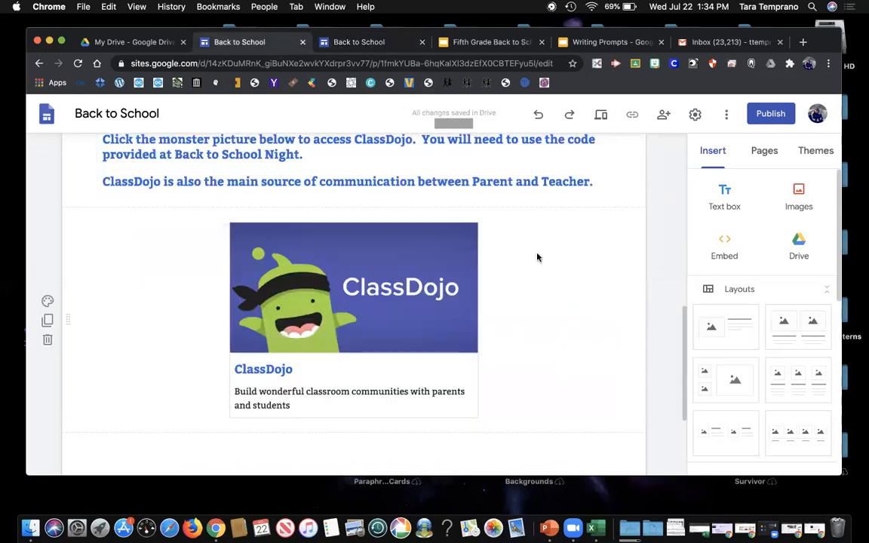
{"action": "scroll", "coordinate": [537, 256], "scroll_direction": "up", "scroll_amount": 5}
{"action": "scroll", "coordinate": [537, 257], "scroll_direction": "up", "scroll_amount": 3}
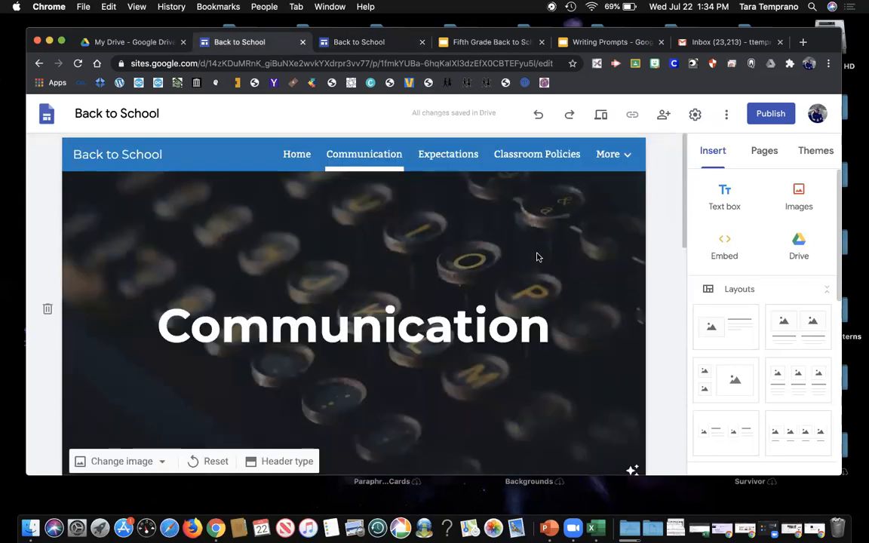
{"action": "left_click", "coordinate": [463, 157]}
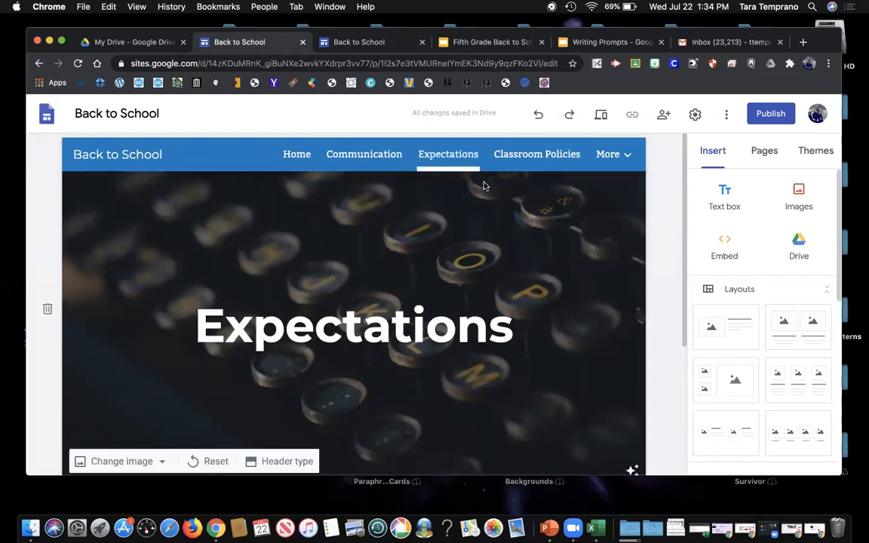
{"action": "scroll", "coordinate": [482, 184], "scroll_direction": "down", "scroll_amount": 5}
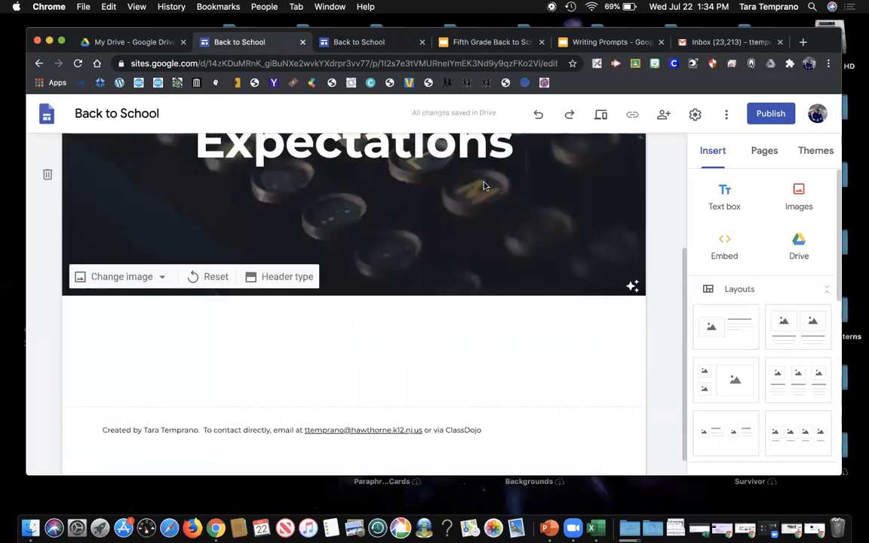
{"action": "scroll", "coordinate": [485, 186], "scroll_direction": "down", "scroll_amount": 1}
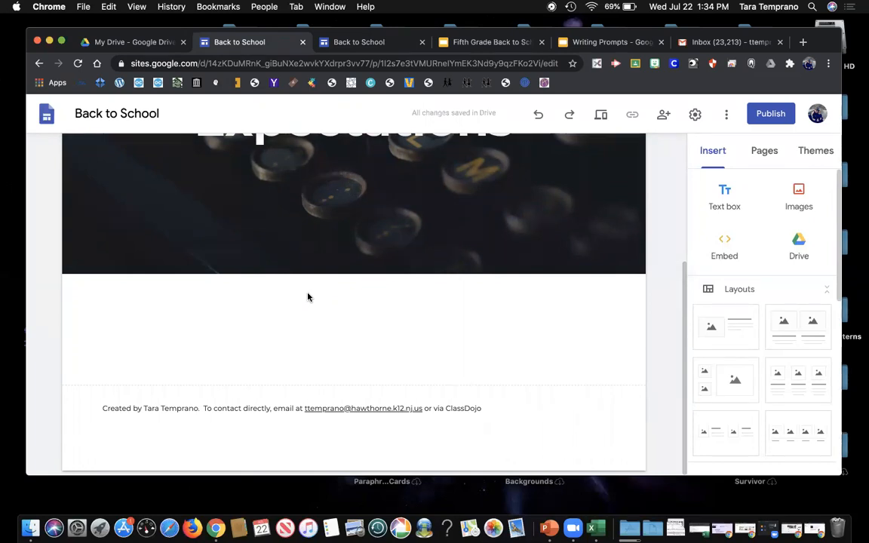
Step: Study the example Expectations page's distance learning paragraph, first embedded slideshow, divider and Back to School Night Presentation heading
{"action": "left_click", "coordinate": [362, 47]}
{"action": "mouse_move", "coordinate": [382, 206]}
{"action": "scroll", "coordinate": [382, 206], "scroll_direction": "down", "scroll_amount": 3}
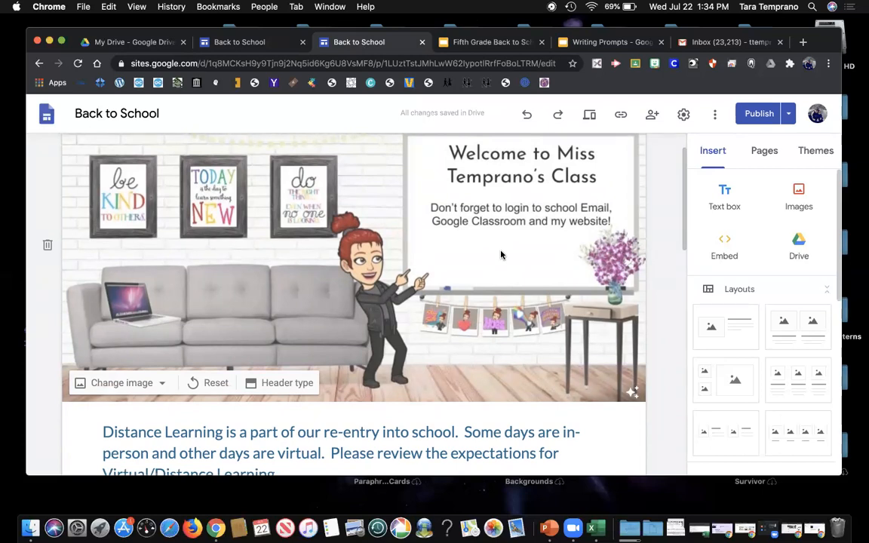
{"action": "scroll", "coordinate": [501, 255], "scroll_direction": "down", "scroll_amount": 7}
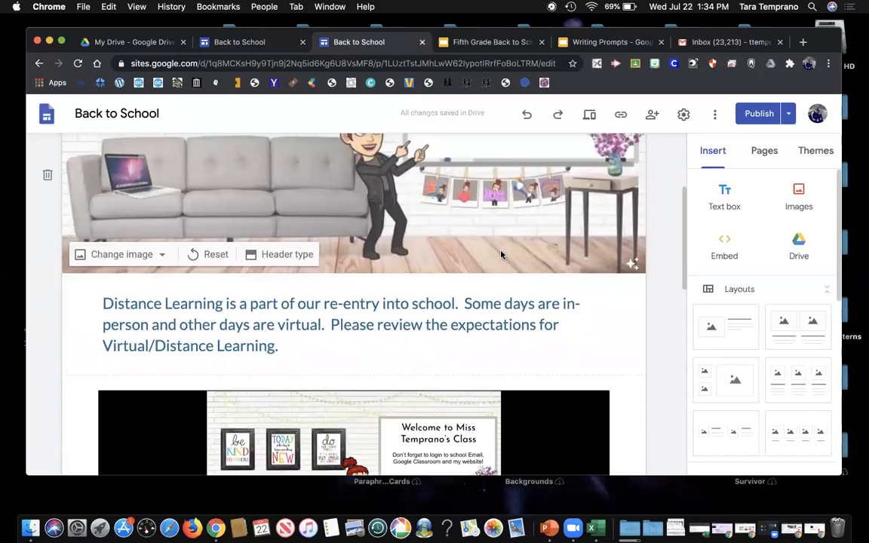
{"action": "scroll", "coordinate": [500, 255], "scroll_direction": "down", "scroll_amount": 6}
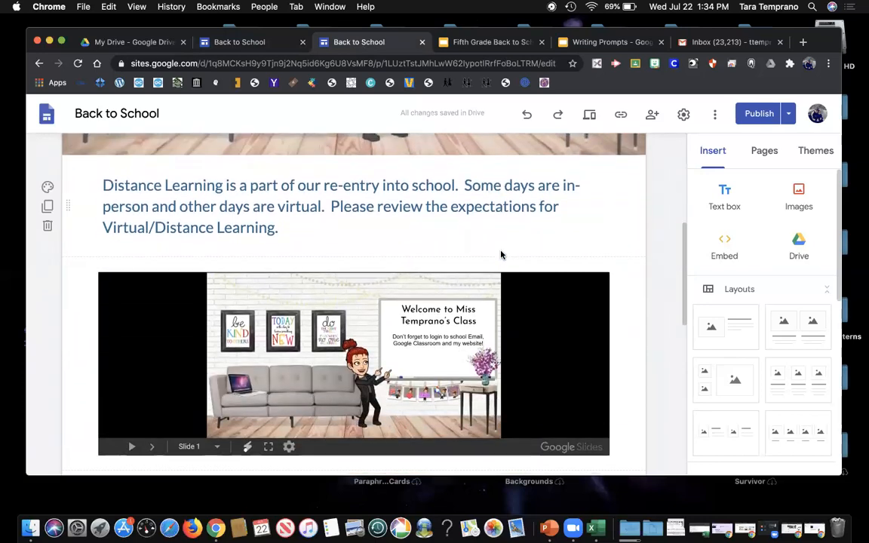
{"action": "scroll", "coordinate": [501, 255], "scroll_direction": "down", "scroll_amount": 5}
{"action": "scroll", "coordinate": [501, 255], "scroll_direction": "up", "scroll_amount": 3}
{"action": "left_click", "coordinate": [501, 250]}
{"action": "left_click", "coordinate": [175, 202]}
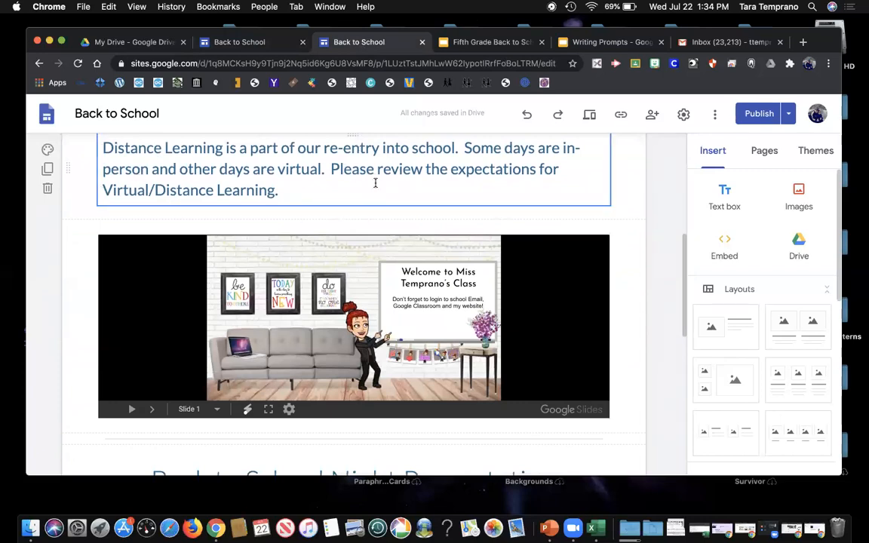
{"action": "scroll", "coordinate": [375, 183], "scroll_direction": "down", "scroll_amount": 1}
{"action": "scroll", "coordinate": [375, 182], "scroll_direction": "down", "scroll_amount": 2}
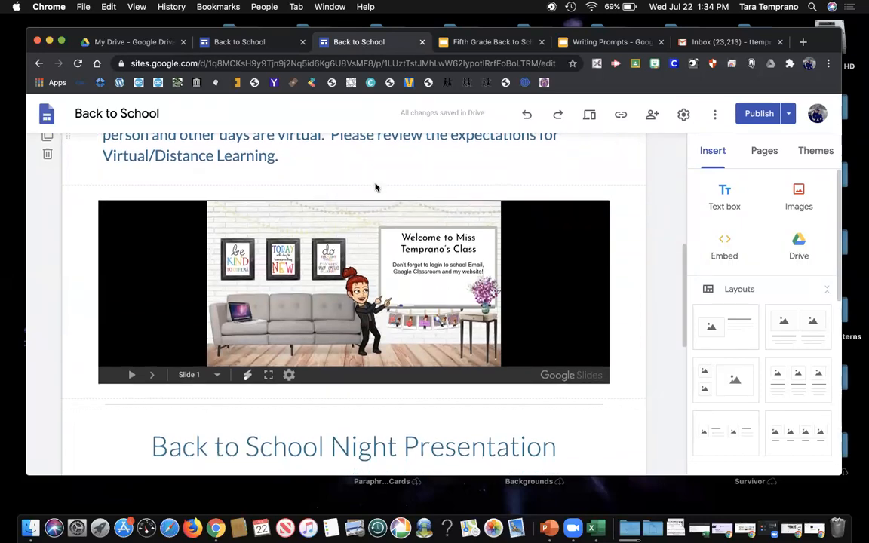
{"action": "scroll", "coordinate": [374, 187], "scroll_direction": "down", "scroll_amount": 2}
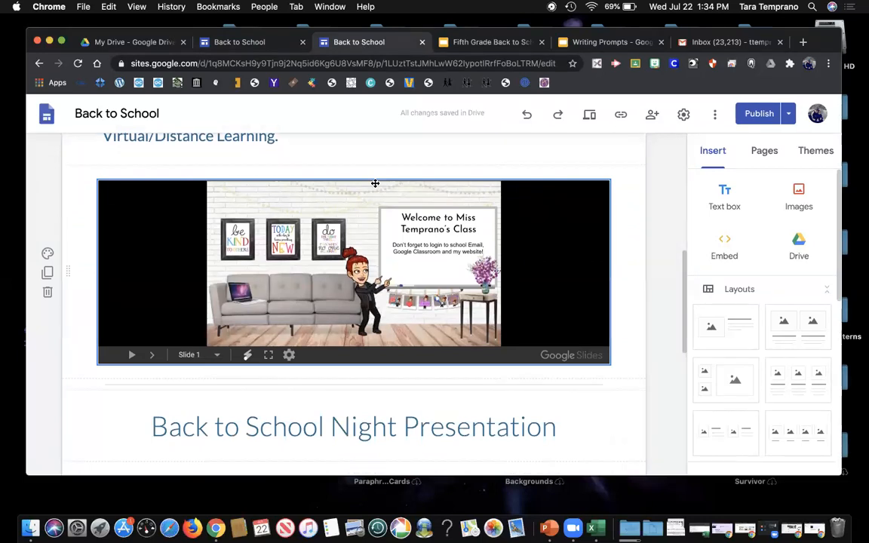
{"action": "scroll", "coordinate": [375, 183], "scroll_direction": "down", "scroll_amount": 2}
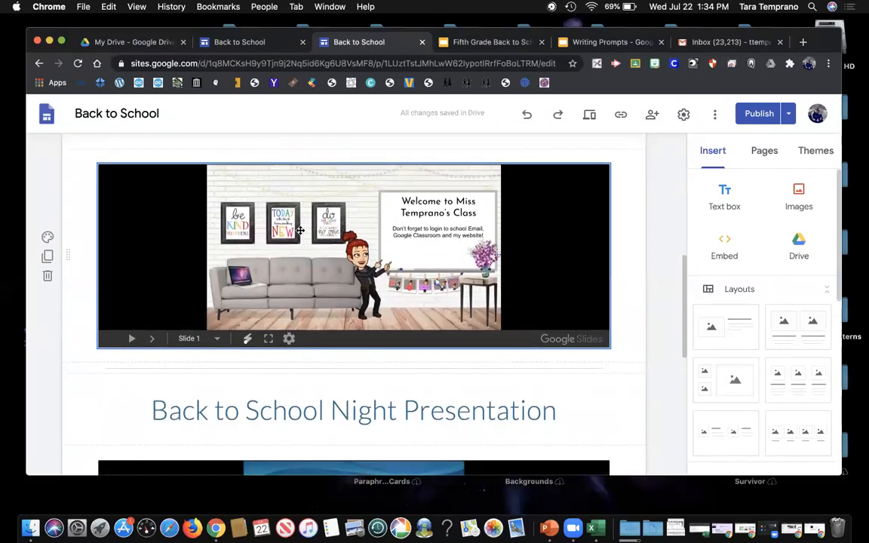
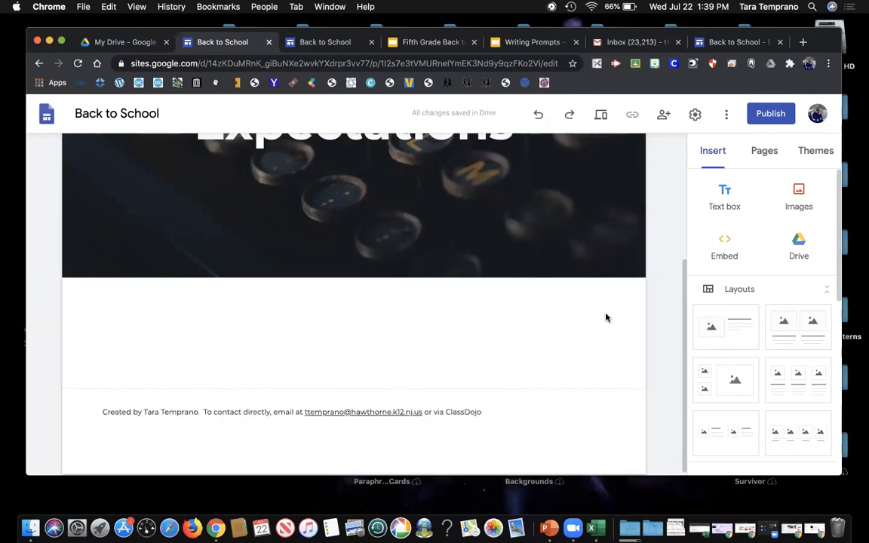
Step: Embed the Bitmoji distance Google Slides presentation below the new Expectations header and stretch it to the full content width
{"action": "left_click", "coordinate": [798, 253]}
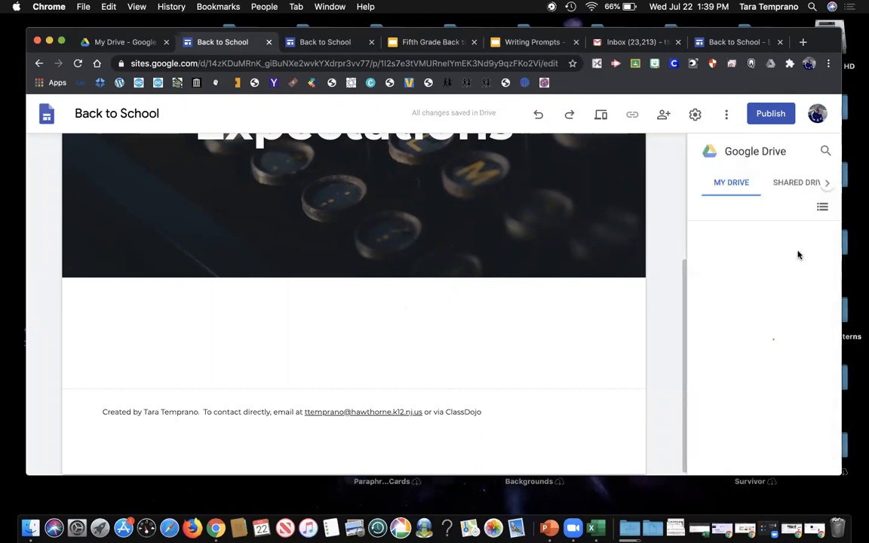
{"action": "left_click", "coordinate": [820, 151]}
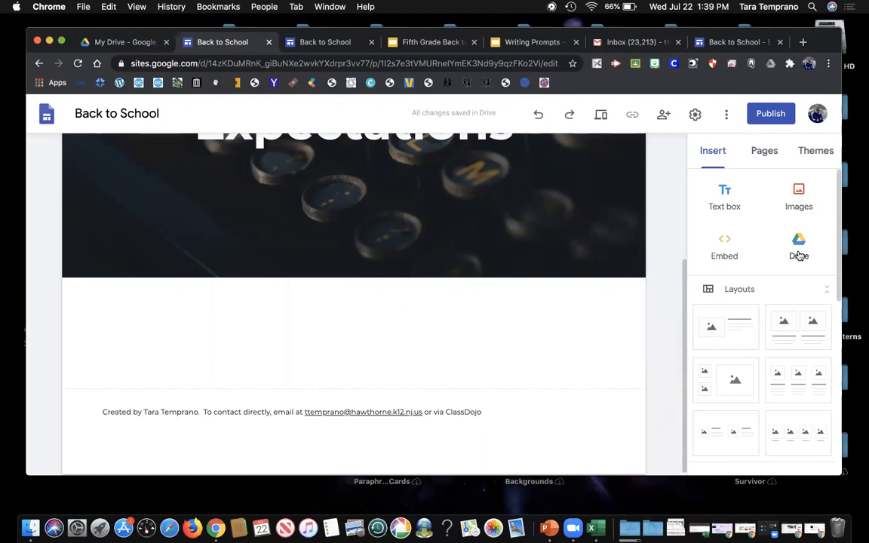
{"action": "scroll", "coordinate": [764, 265], "scroll_direction": "down", "scroll_amount": 10}
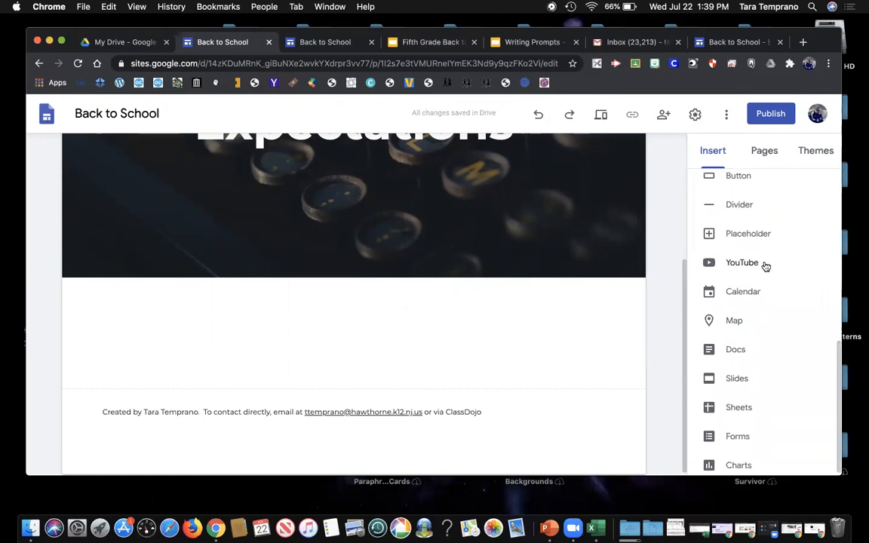
{"action": "scroll", "coordinate": [741, 379], "scroll_direction": "up", "scroll_amount": 1}
{"action": "left_click", "coordinate": [741, 385]}
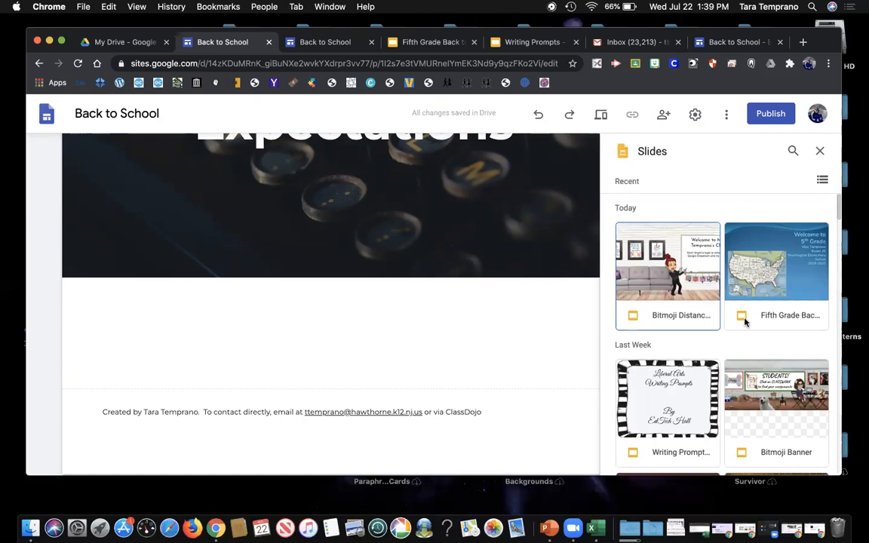
{"action": "scroll", "coordinate": [744, 322], "scroll_direction": "down", "scroll_amount": 2}
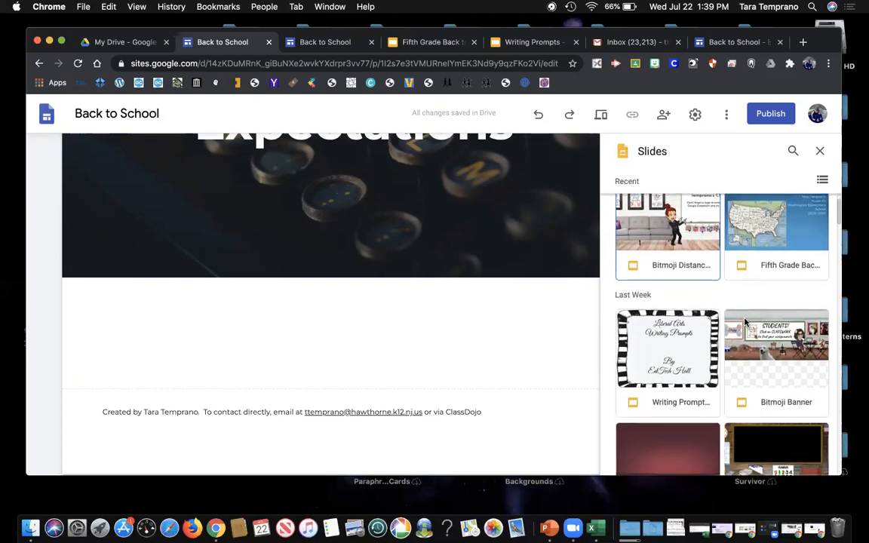
{"action": "left_click", "coordinate": [664, 264]}
{"action": "left_click", "coordinate": [810, 460]}
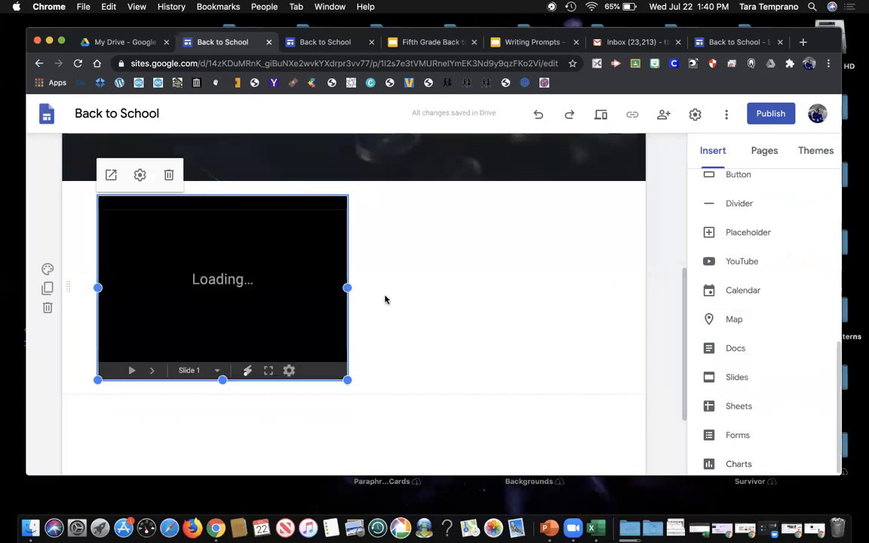
{"action": "left_click_drag", "start_coordinate": [347, 287], "coordinate": [608, 288]}
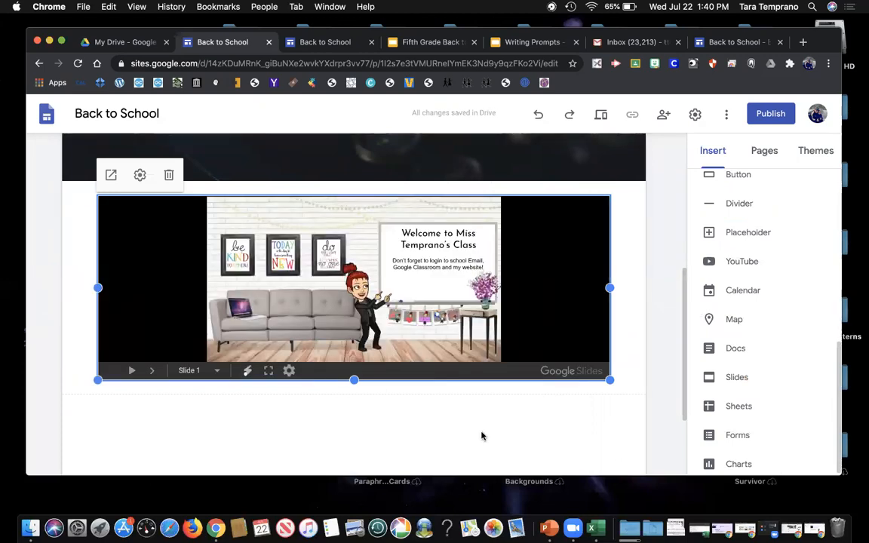
{"action": "left_click", "coordinate": [436, 393]}
Step: Embed the Fifth Grade Back to School Night PP.20 presentation below the first slideshow and widen it to the full content width
{"action": "left_click", "coordinate": [733, 377]}
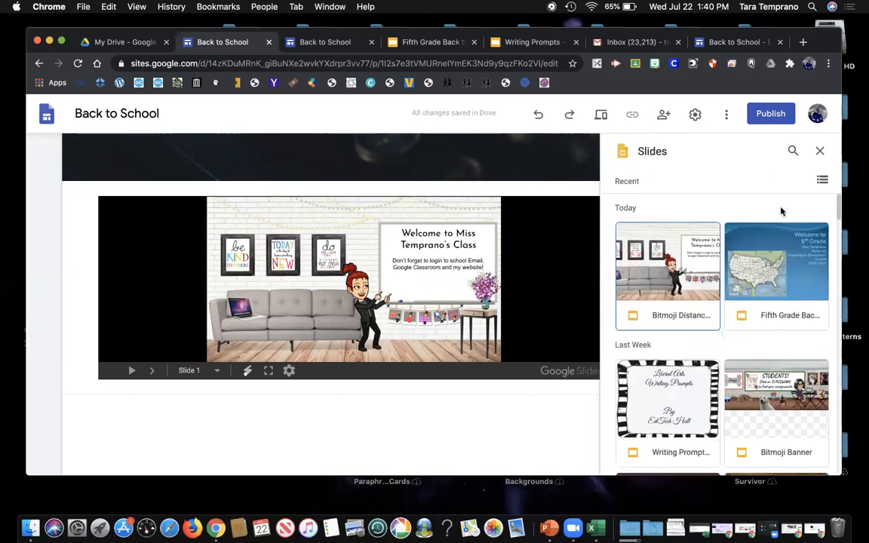
{"action": "left_click", "coordinate": [784, 306]}
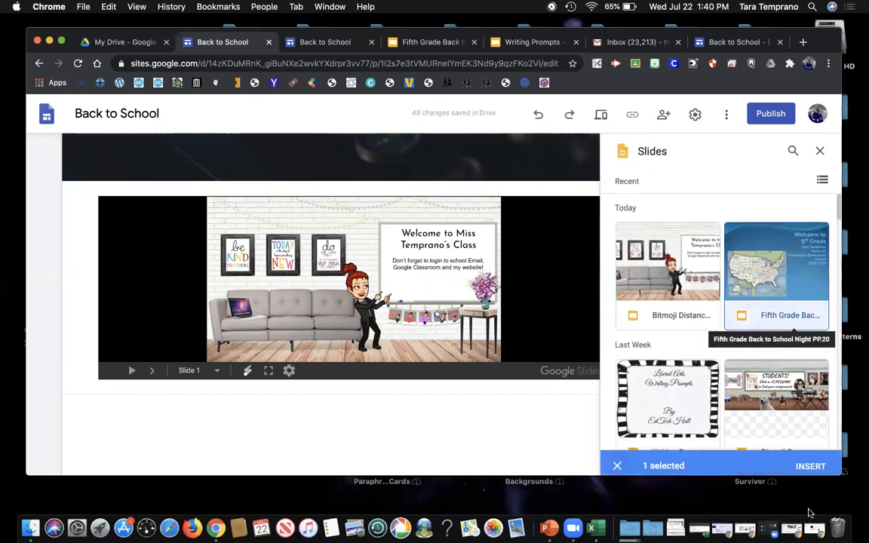
{"action": "left_click", "coordinate": [811, 463]}
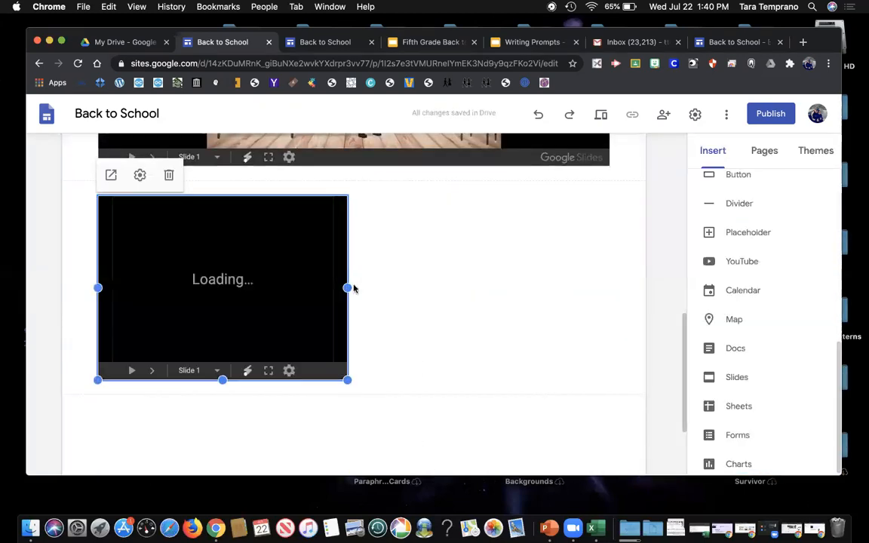
{"action": "left_click_drag", "start_coordinate": [459, 289], "coordinate": [611, 288]}
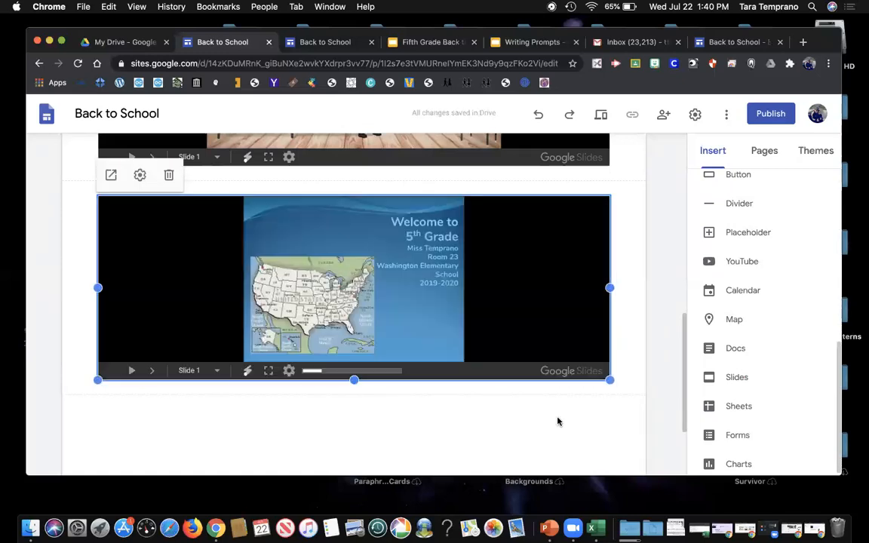
{"action": "left_click", "coordinate": [559, 420]}
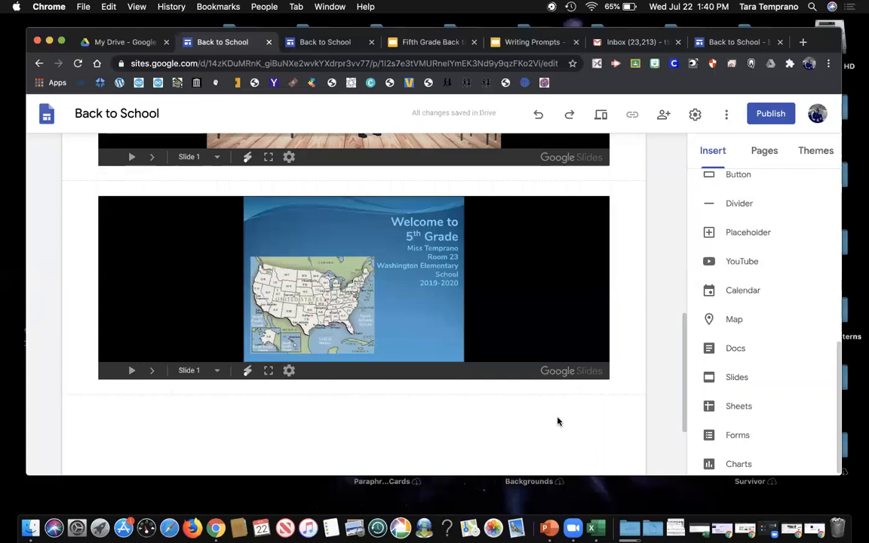
Step: Look over the new Expectations page from the embedded slideshows up to its header, and show the site's page list
{"action": "scroll", "coordinate": [558, 421], "scroll_direction": "up", "scroll_amount": 5}
{"action": "scroll", "coordinate": [558, 419], "scroll_direction": "up", "scroll_amount": 1}
{"action": "scroll", "coordinate": [558, 419], "scroll_direction": "down", "scroll_amount": 2}
{"action": "scroll", "coordinate": [558, 420], "scroll_direction": "up", "scroll_amount": 5}
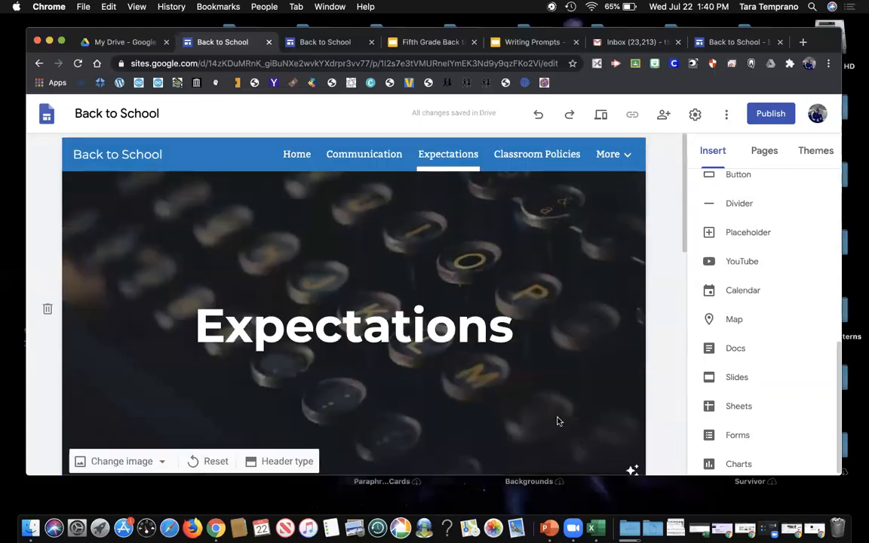
{"action": "scroll", "coordinate": [761, 233], "scroll_direction": "up", "scroll_amount": 5}
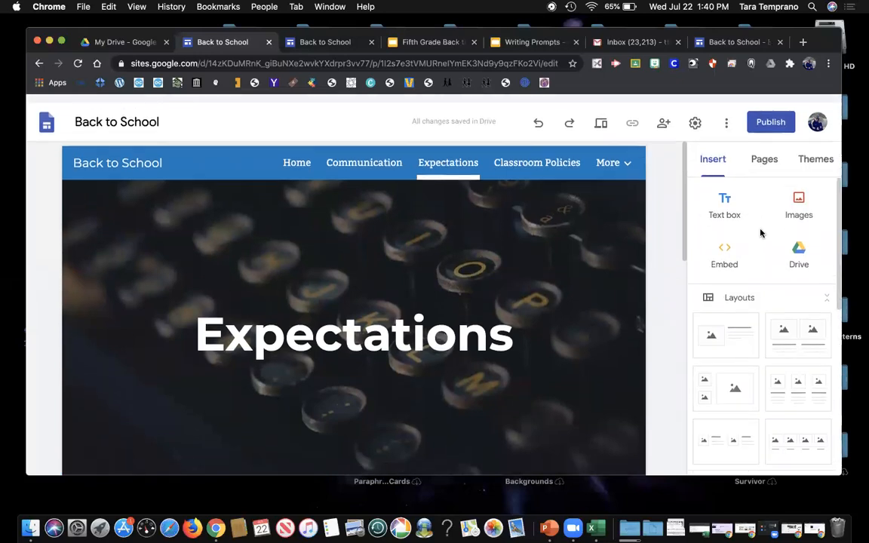
{"action": "left_click", "coordinate": [760, 153]}
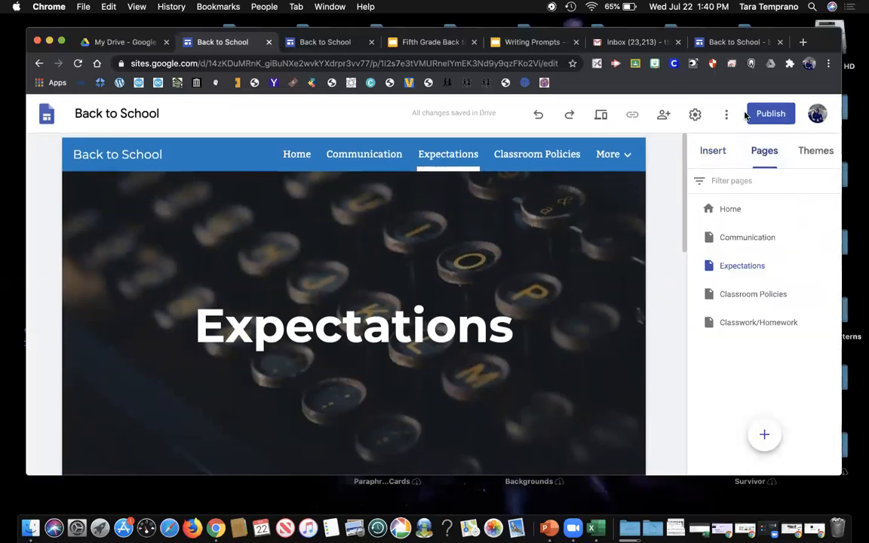
Step: On the published example's Expectations page, play the first slideshow and step back to slide 1, then examine the second slideshow and footer
{"action": "left_click", "coordinate": [724, 42]}
{"action": "scroll", "coordinate": [496, 280], "scroll_direction": "down", "scroll_amount": 5}
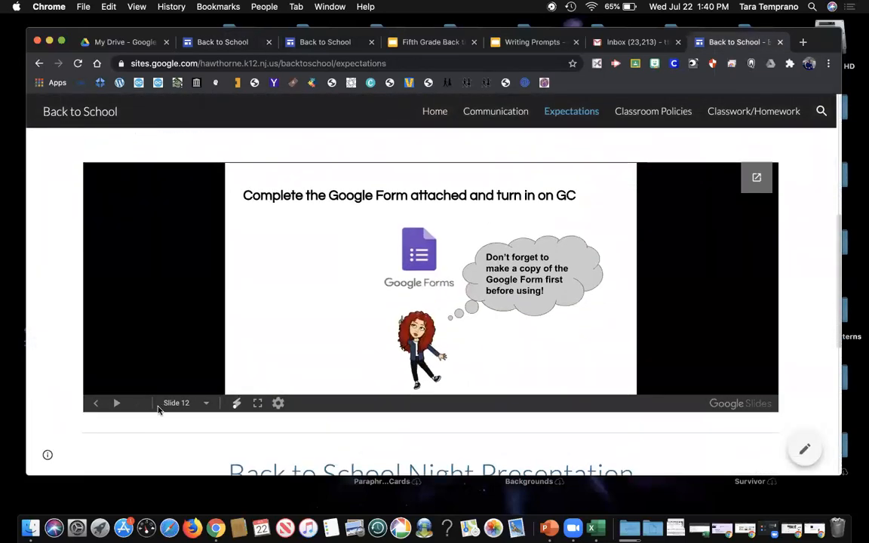
{"action": "left_click", "coordinate": [117, 406]}
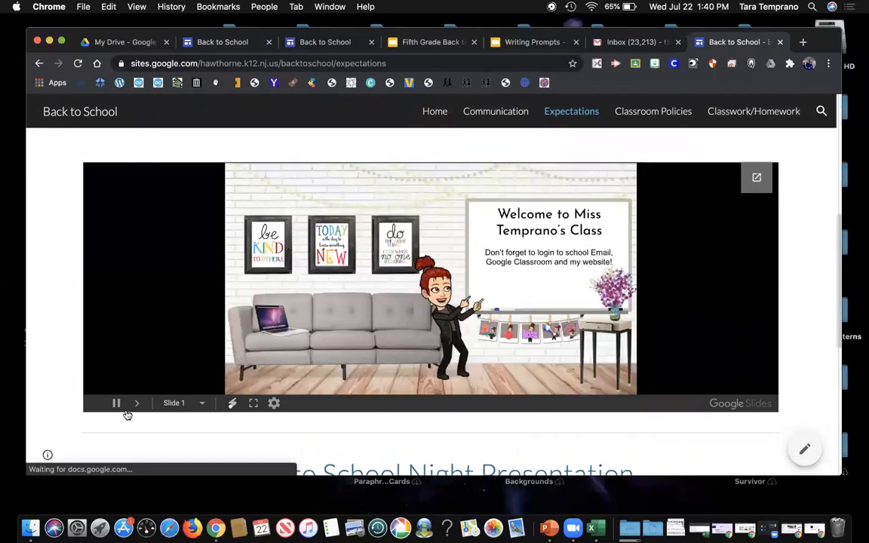
{"action": "left_click", "coordinate": [95, 404]}
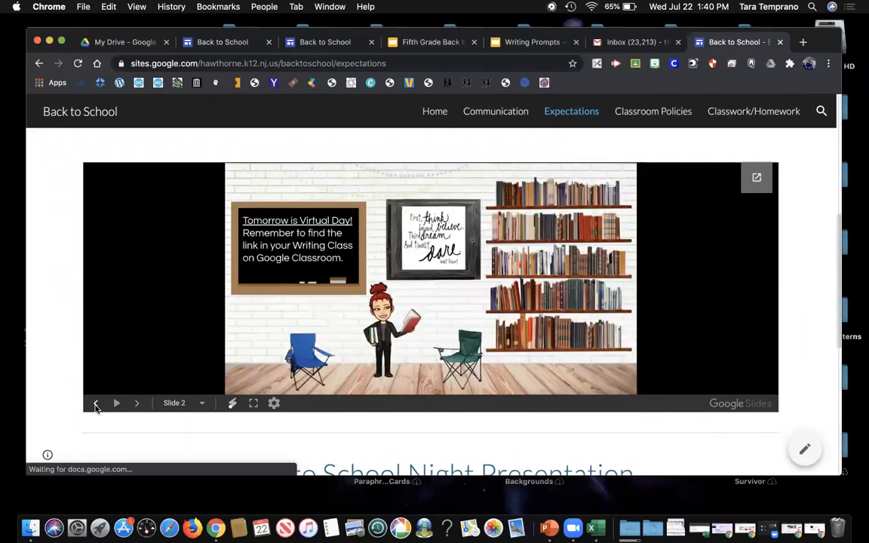
{"action": "scroll", "coordinate": [579, 381], "scroll_direction": "down", "scroll_amount": 3}
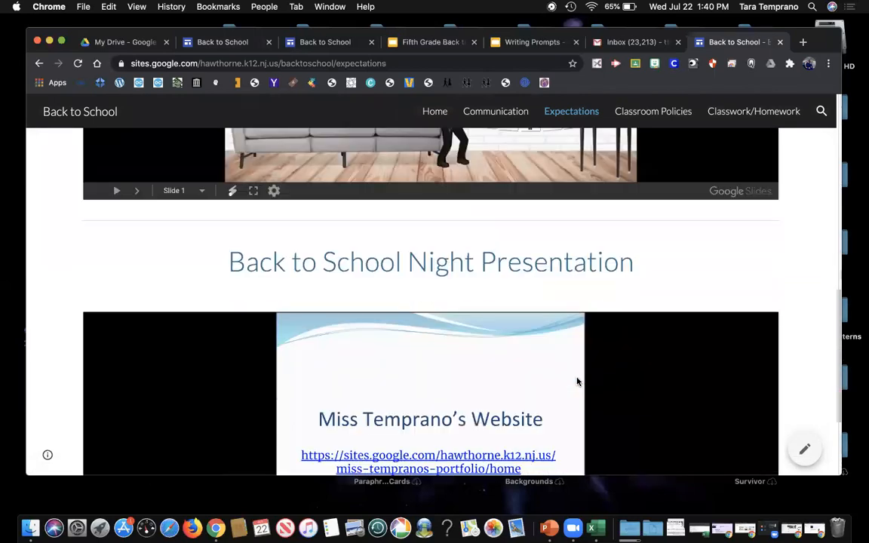
{"action": "scroll", "coordinate": [577, 381], "scroll_direction": "down", "scroll_amount": 2}
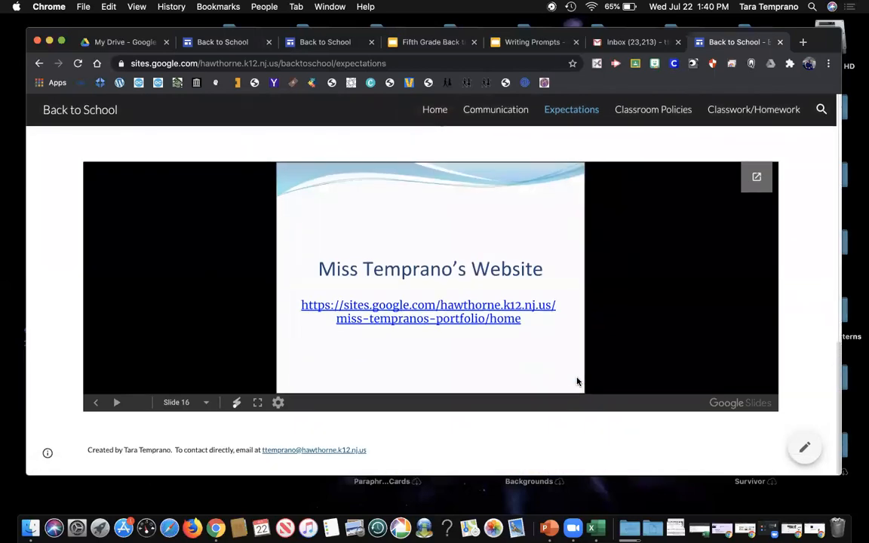
Step: Return the embedded Back to School Night slideshow to slide 1 and look over the published Expectations page up to its header
{"action": "left_click", "coordinate": [96, 405]}
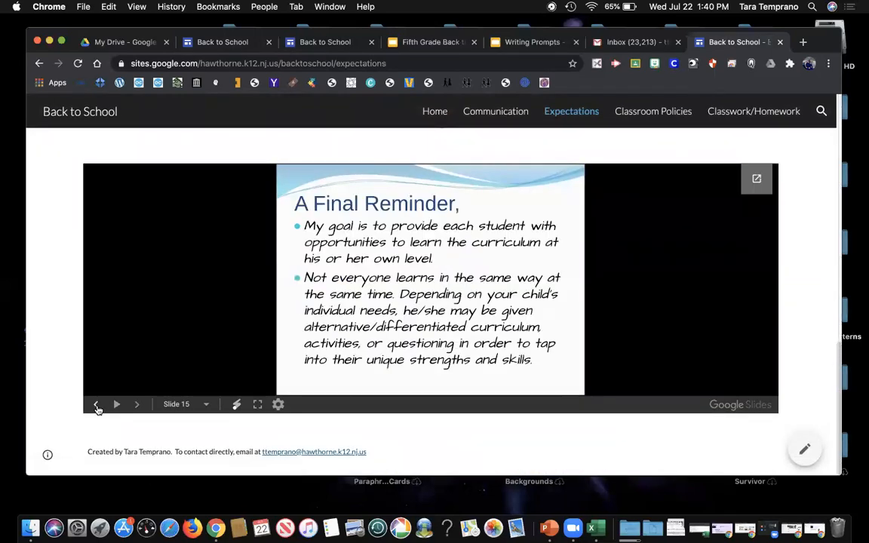
{"action": "left_click", "coordinate": [179, 404]}
{"action": "scroll", "coordinate": [204, 331], "scroll_direction": "up", "scroll_amount": 5}
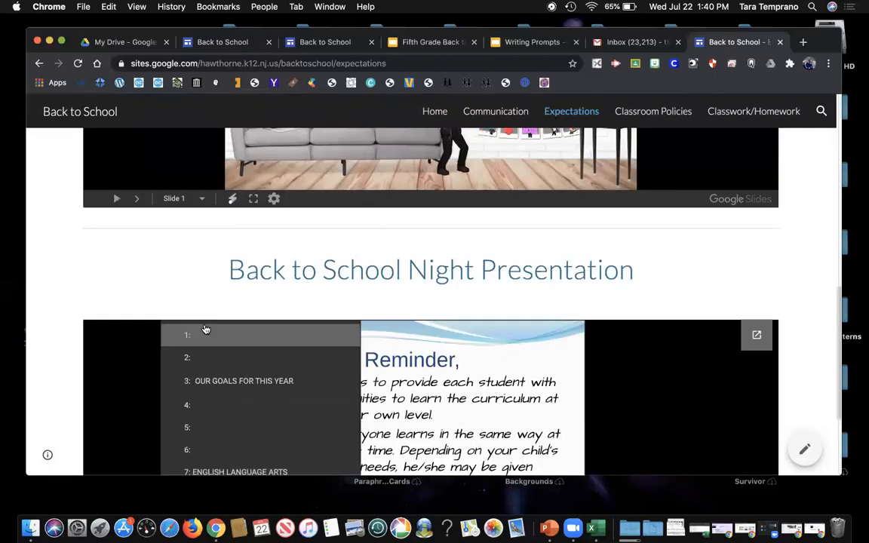
{"action": "left_click", "coordinate": [202, 336]}
{"action": "scroll", "coordinate": [203, 336], "scroll_direction": "down", "scroll_amount": 4}
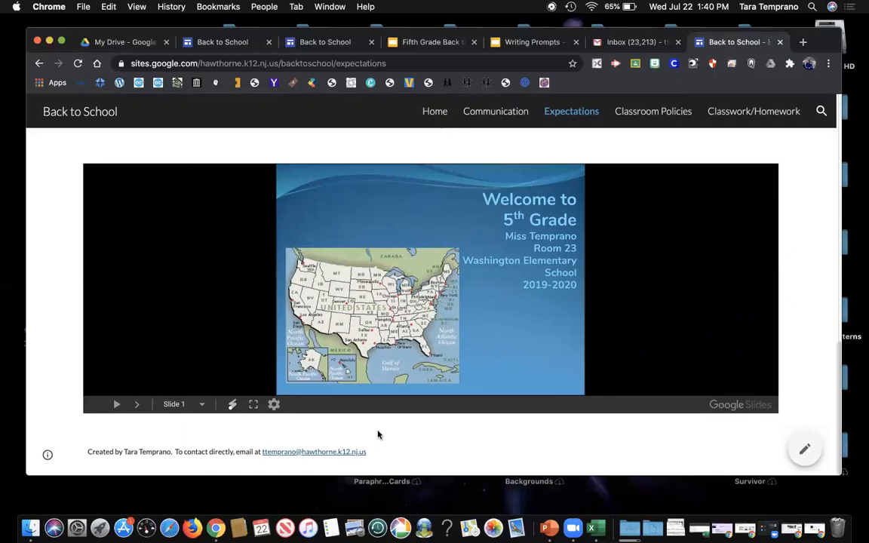
{"action": "scroll", "coordinate": [378, 434], "scroll_direction": "up", "scroll_amount": 10}
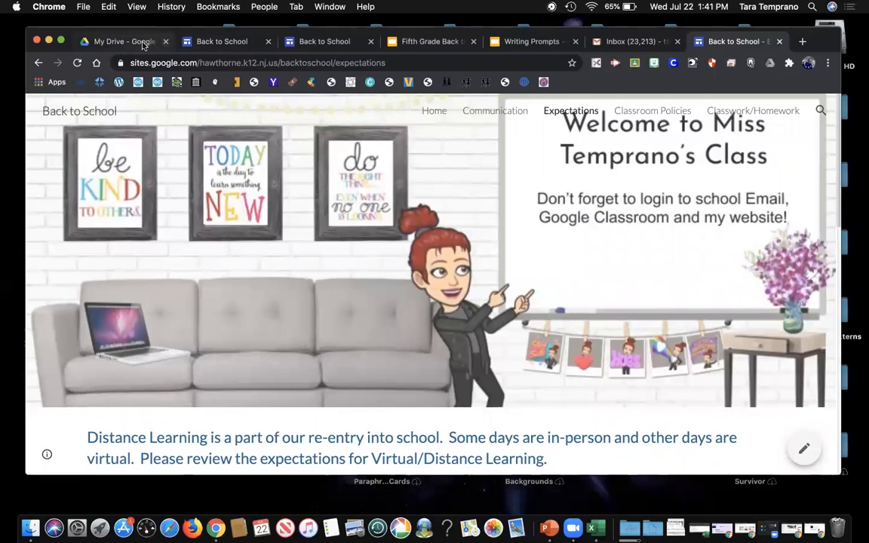
Step: Open the Fifth Grade Back to School Night PP.20 presentation from Drive and bring up its link-sharing settings
{"action": "left_click", "coordinate": [143, 44]}
{"action": "double_click", "coordinate": [245, 287]}
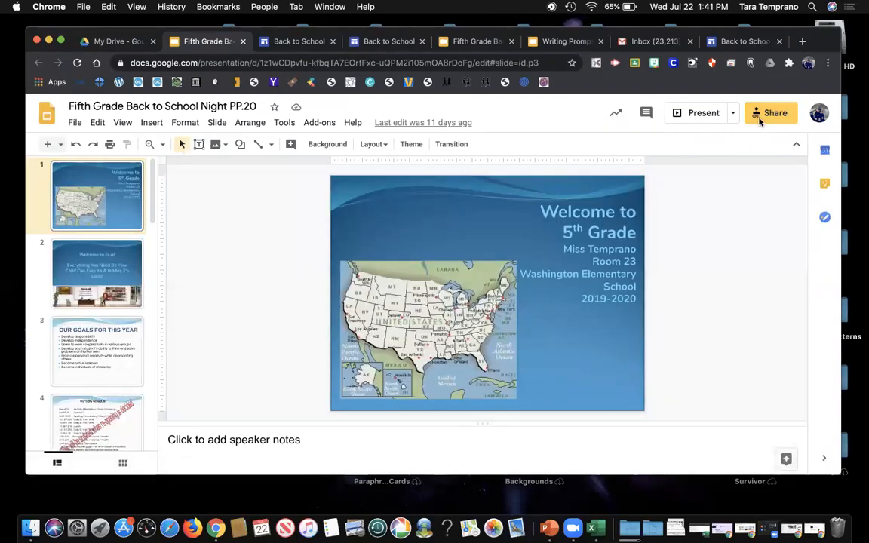
{"action": "left_click", "coordinate": [760, 119]}
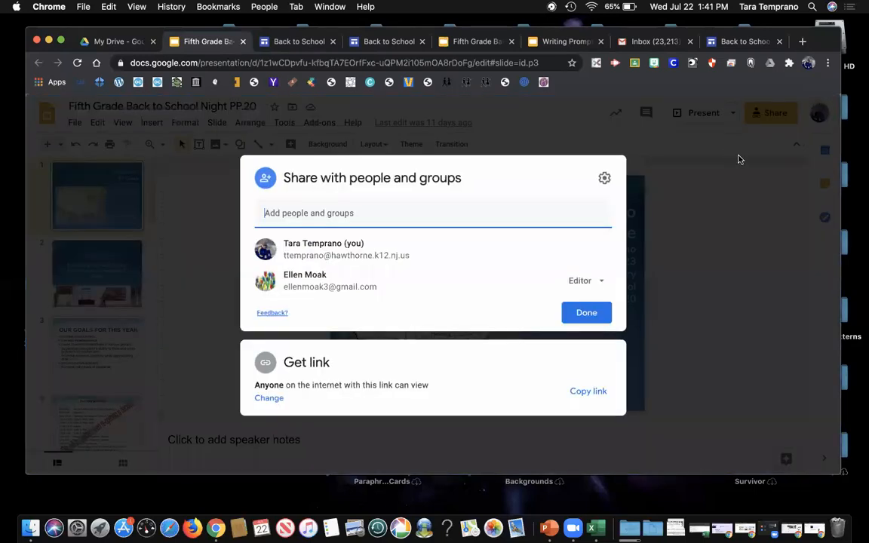
{"action": "left_click", "coordinate": [283, 383]}
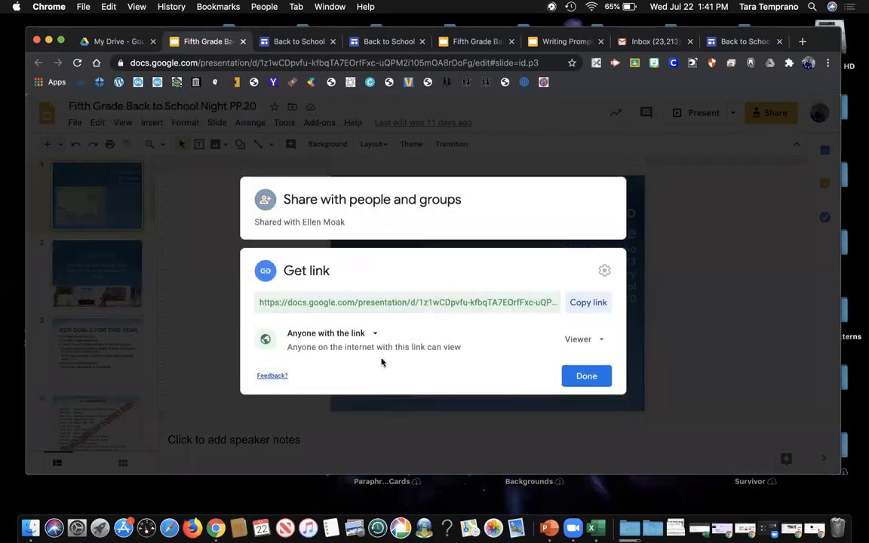
Step: Choose Anyone with the link as the presentation's link access, copy the sharing link and finish sharing
{"action": "left_click", "coordinate": [368, 335]}
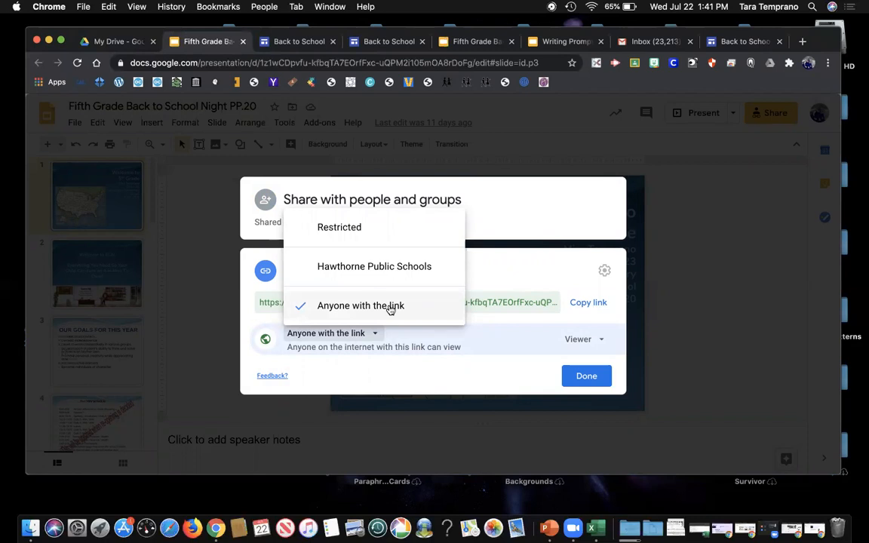
{"action": "left_click", "coordinate": [390, 308]}
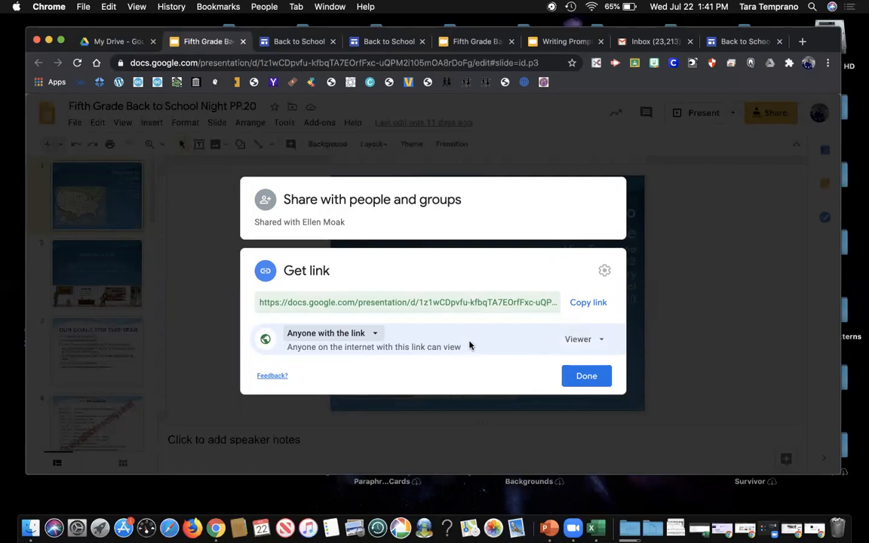
{"action": "left_click", "coordinate": [596, 305]}
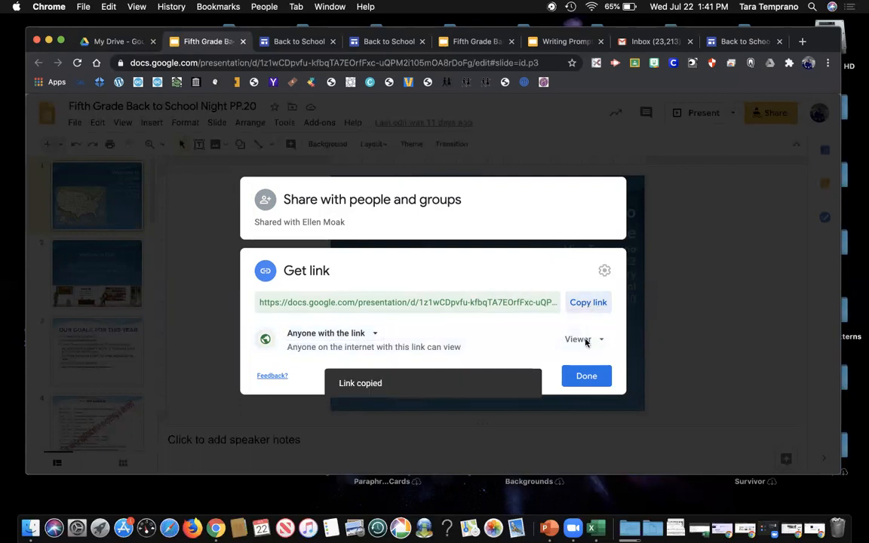
{"action": "left_click", "coordinate": [593, 381]}
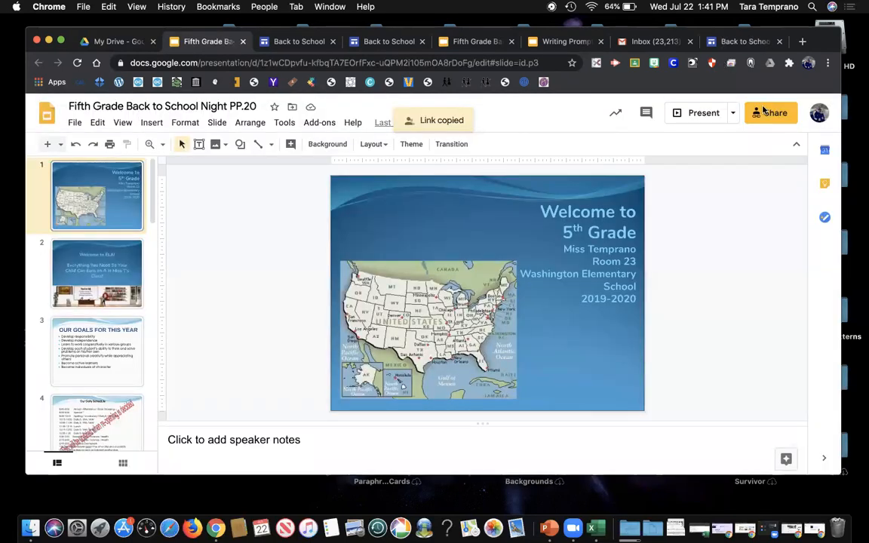
Step: Load the copied link in a new browser tab with its edit?usp=sharing ending replaced by copy, and close the tab without making a copy
{"action": "key", "text": "super+t"}
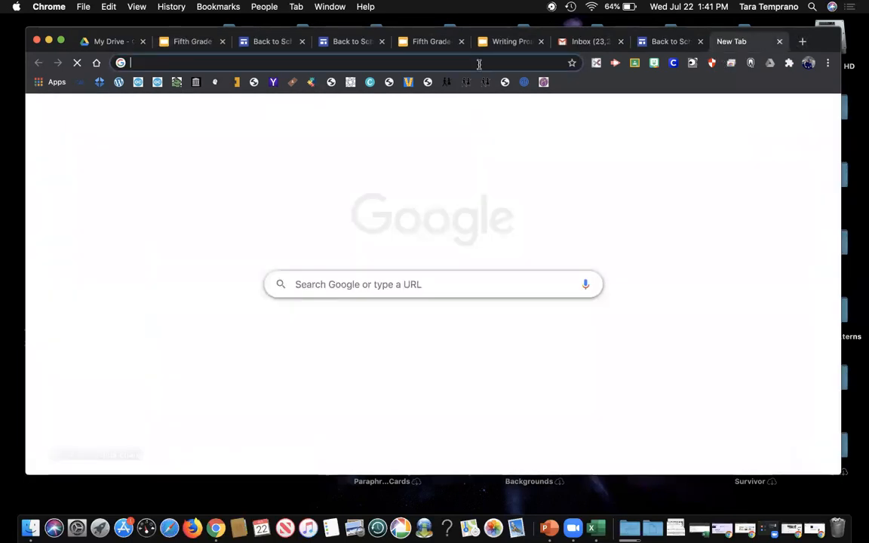
{"action": "key", "text": "super+v"}
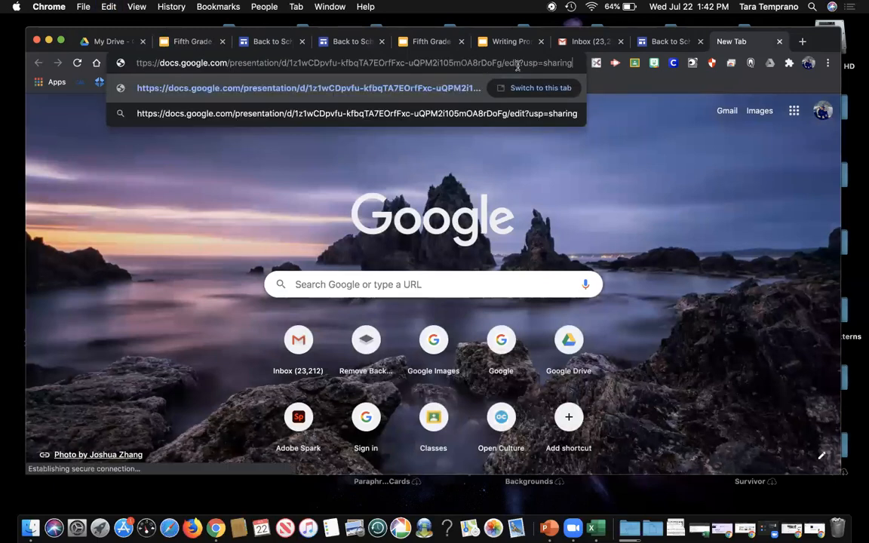
{"action": "left_click_drag", "start_coordinate": [505, 62], "coordinate": [571, 64]}
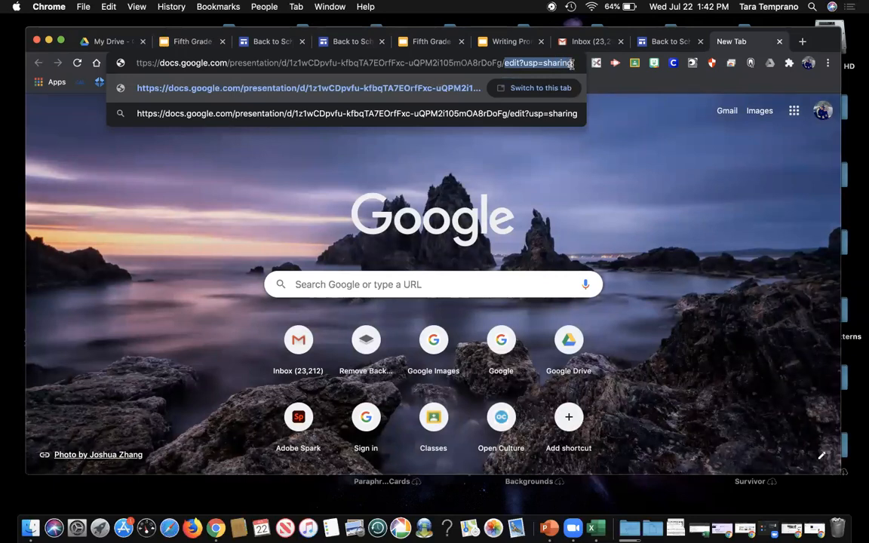
{"action": "type", "text": "copy"}
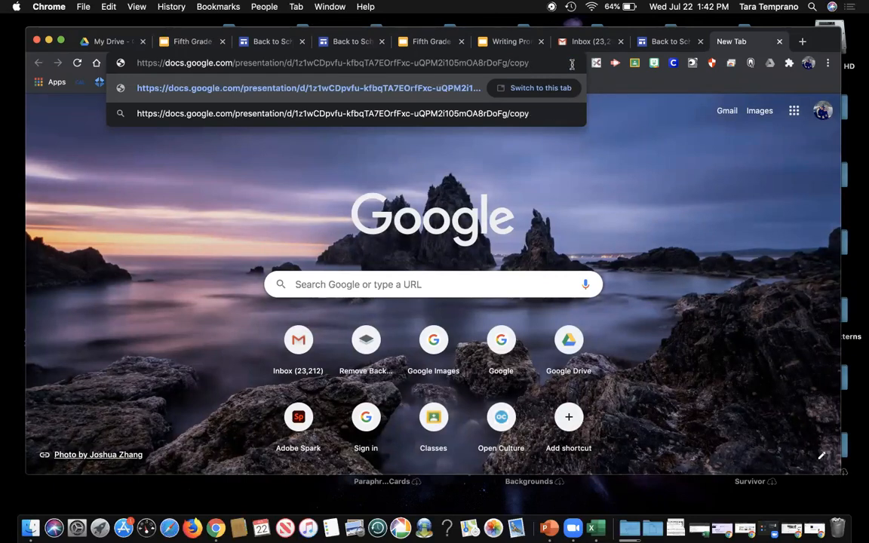
{"action": "key", "text": "Return"}
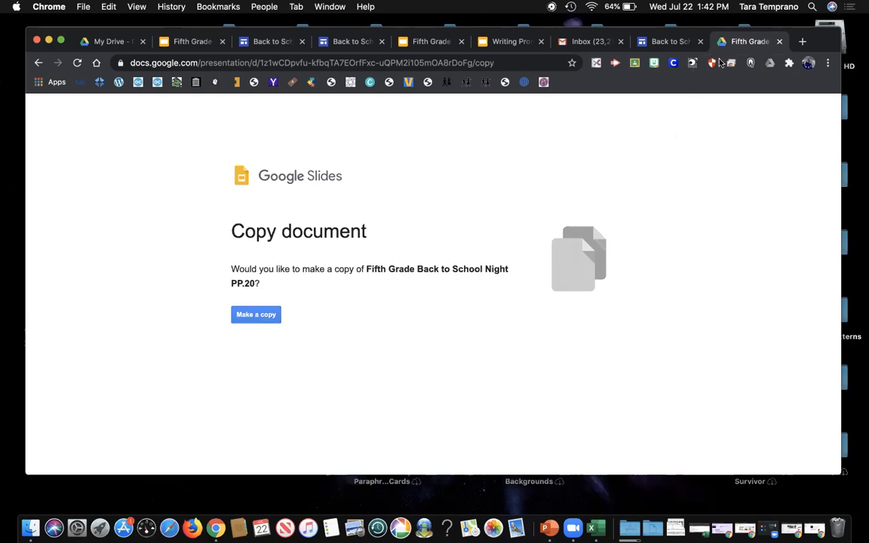
{"action": "left_click", "coordinate": [780, 42]}
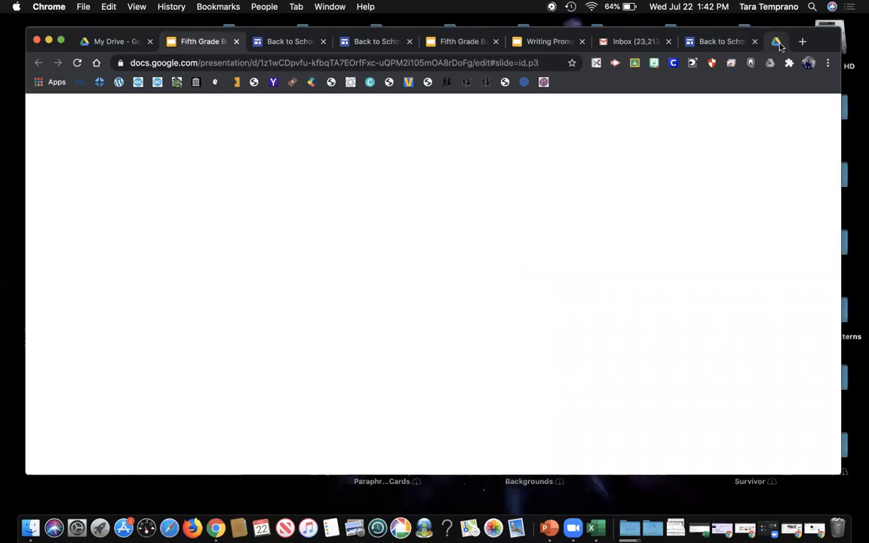